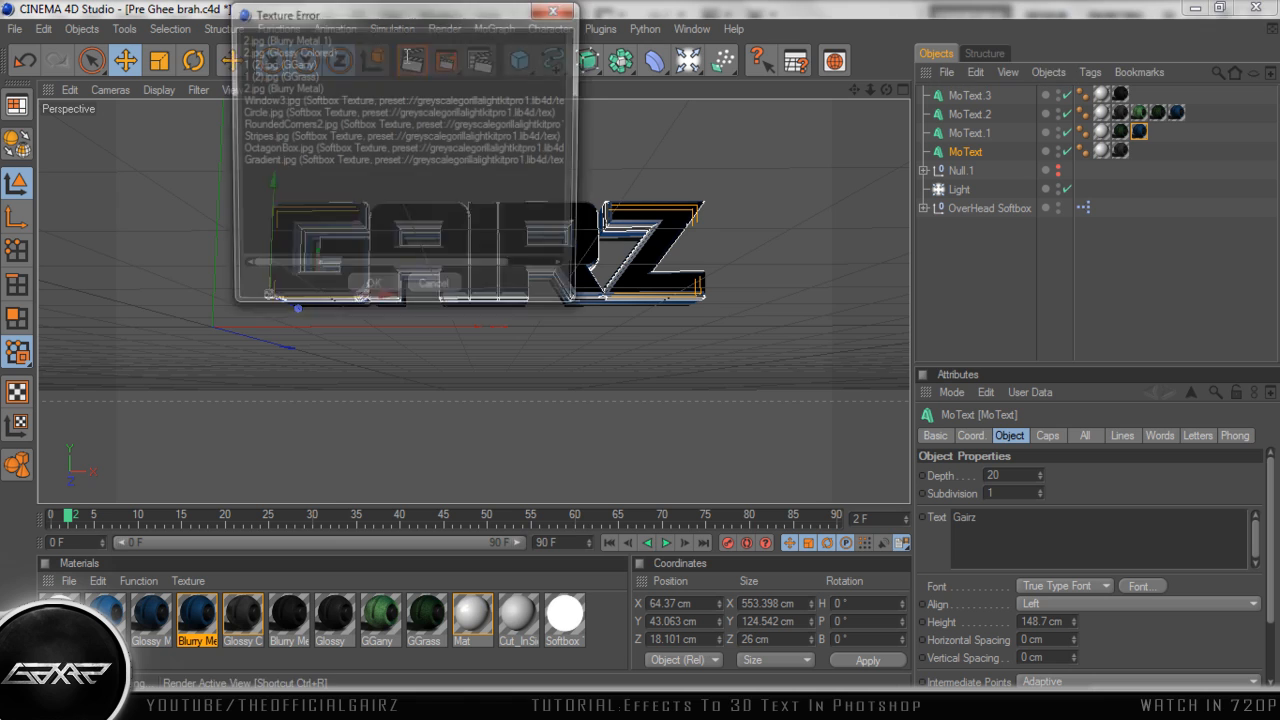
# - Dismiss the texture errors to render, then switch to Photoshop and place the desktop image Tutorial On text0002 into Untitled-1
pyautogui.press('Return')
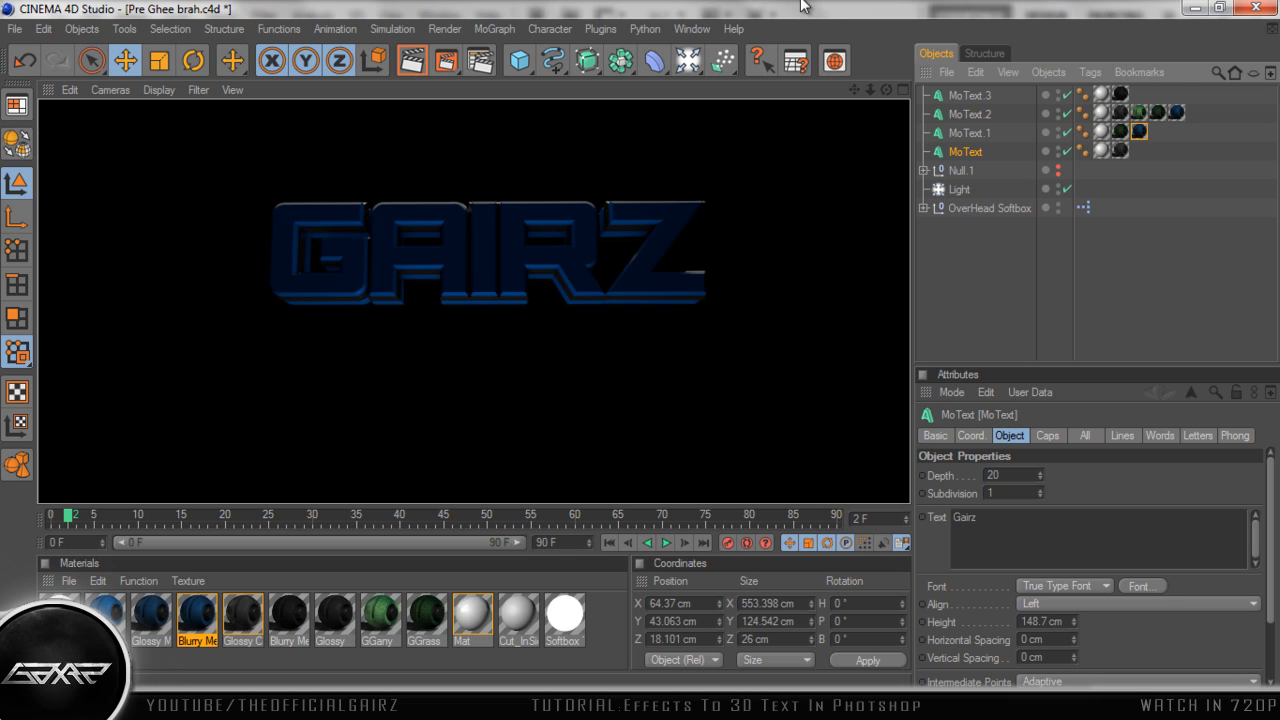
pyautogui.click(1195, 10)
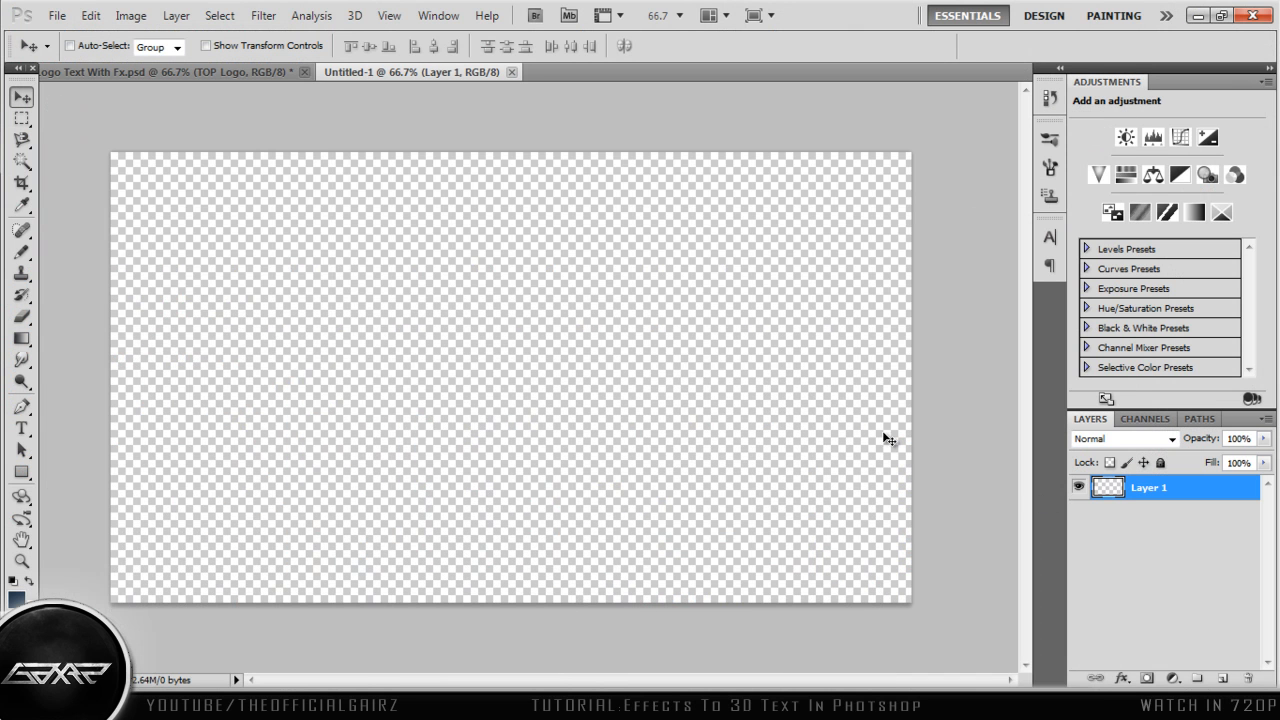
pyautogui.click(1196, 15)
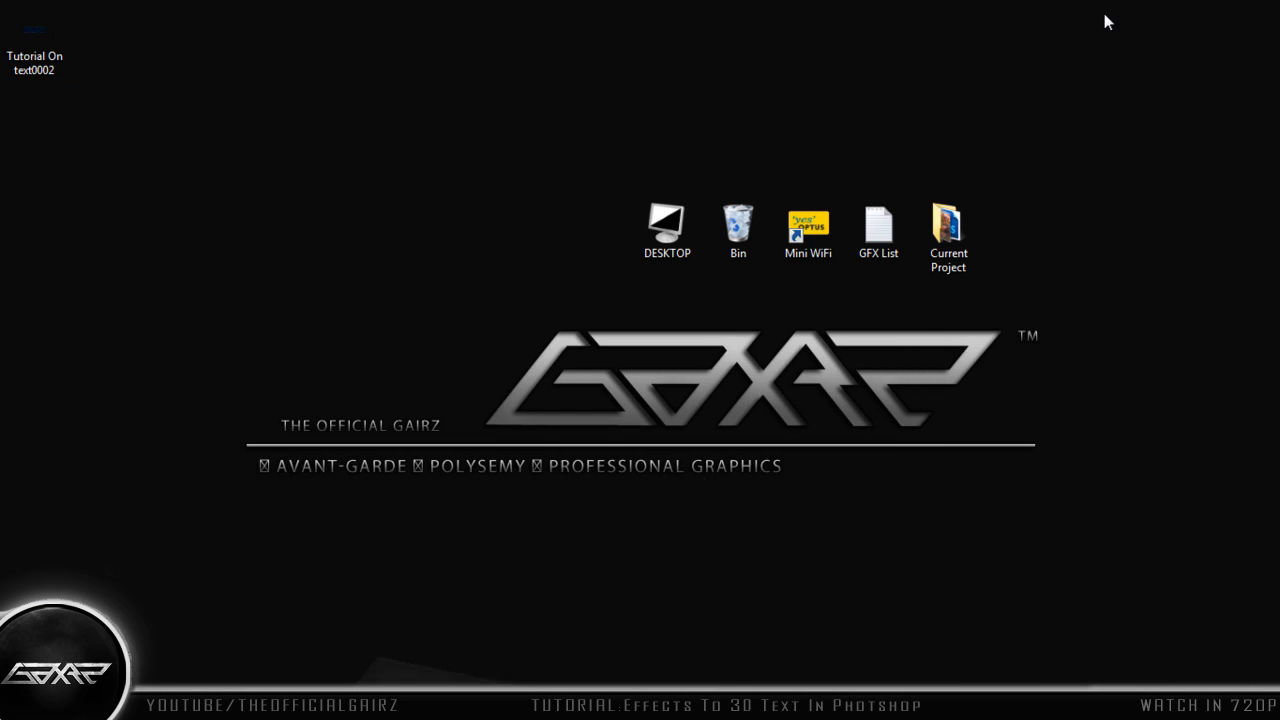
pyautogui.moveTo(34, 35); pyautogui.dragTo(518, 444)
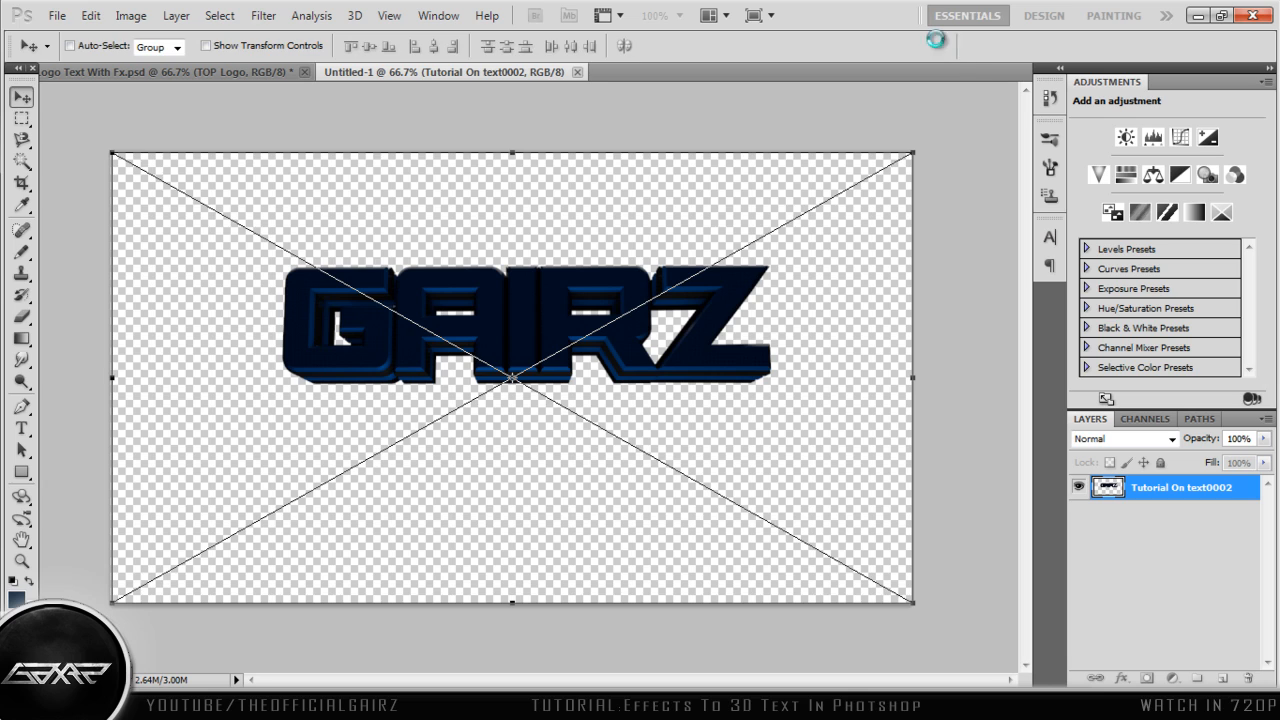
# - Add a drop shadow to the placed text layer with a 90° angle and 100% opacity
pyautogui.doubleClick(1212, 489)
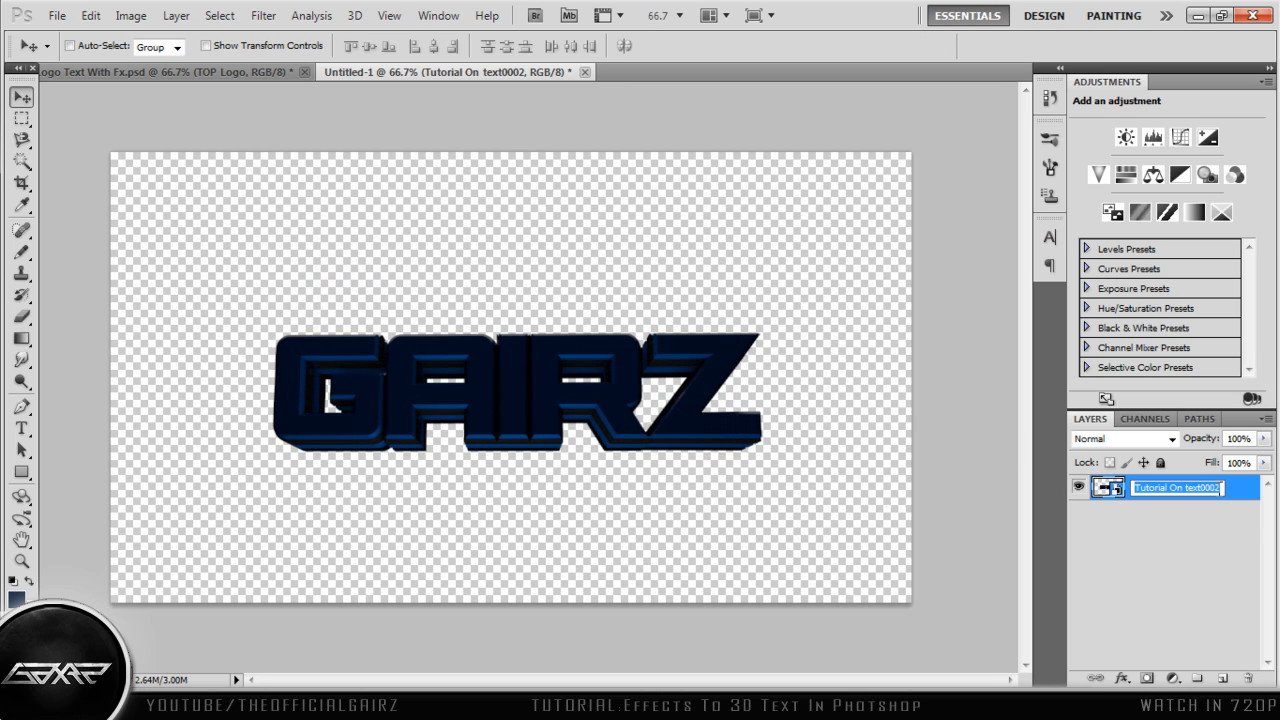
pyautogui.doubleClick(1236, 488)
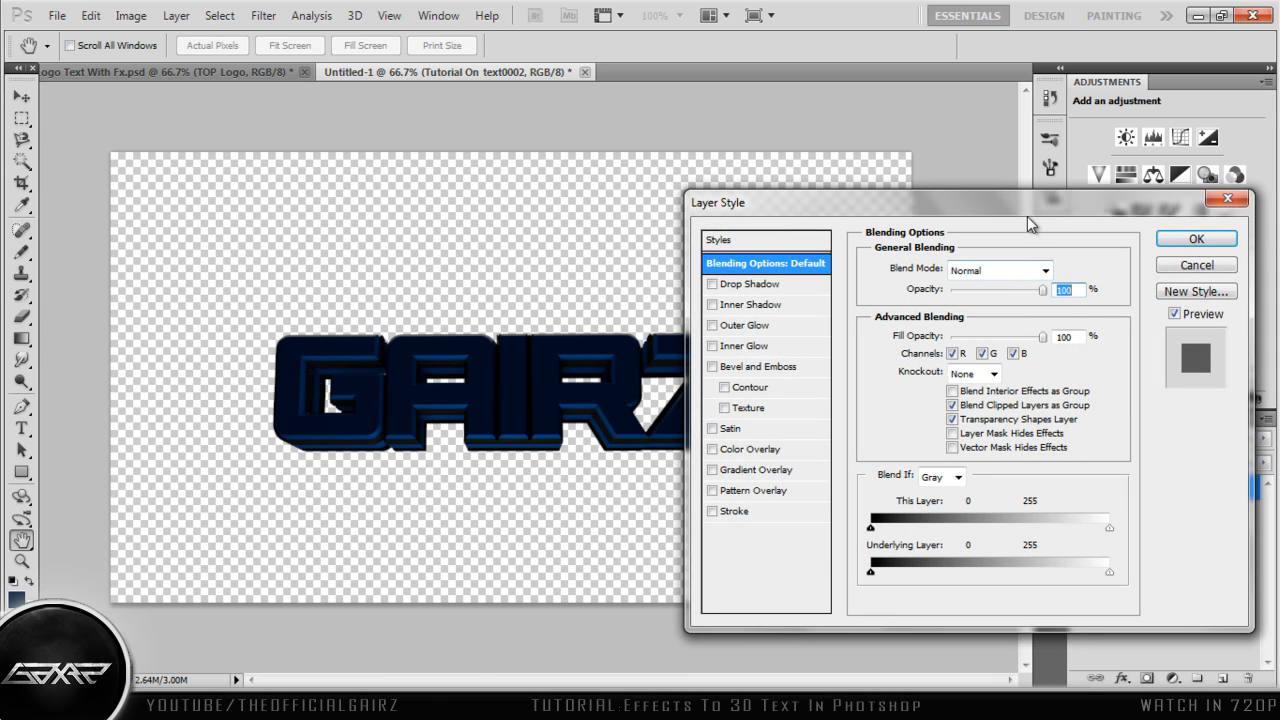
pyautogui.moveTo(1025, 211); pyautogui.dragTo(1123, 152)
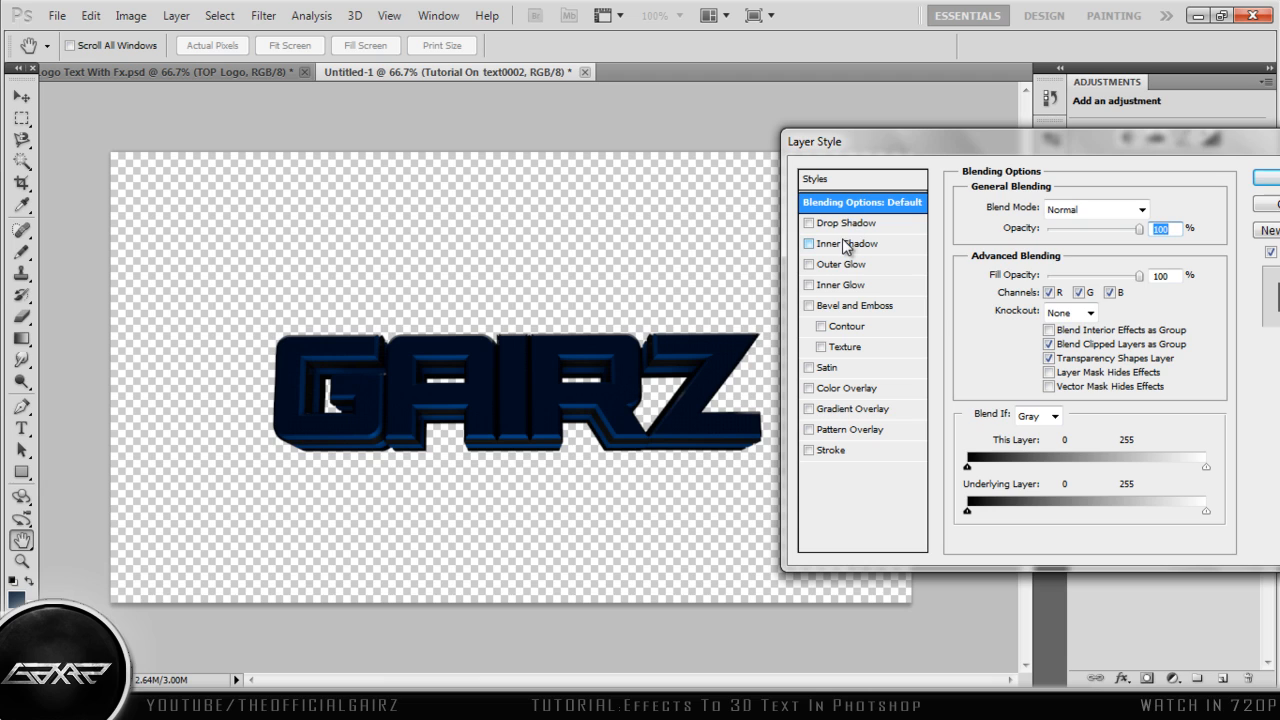
pyautogui.click(811, 225)
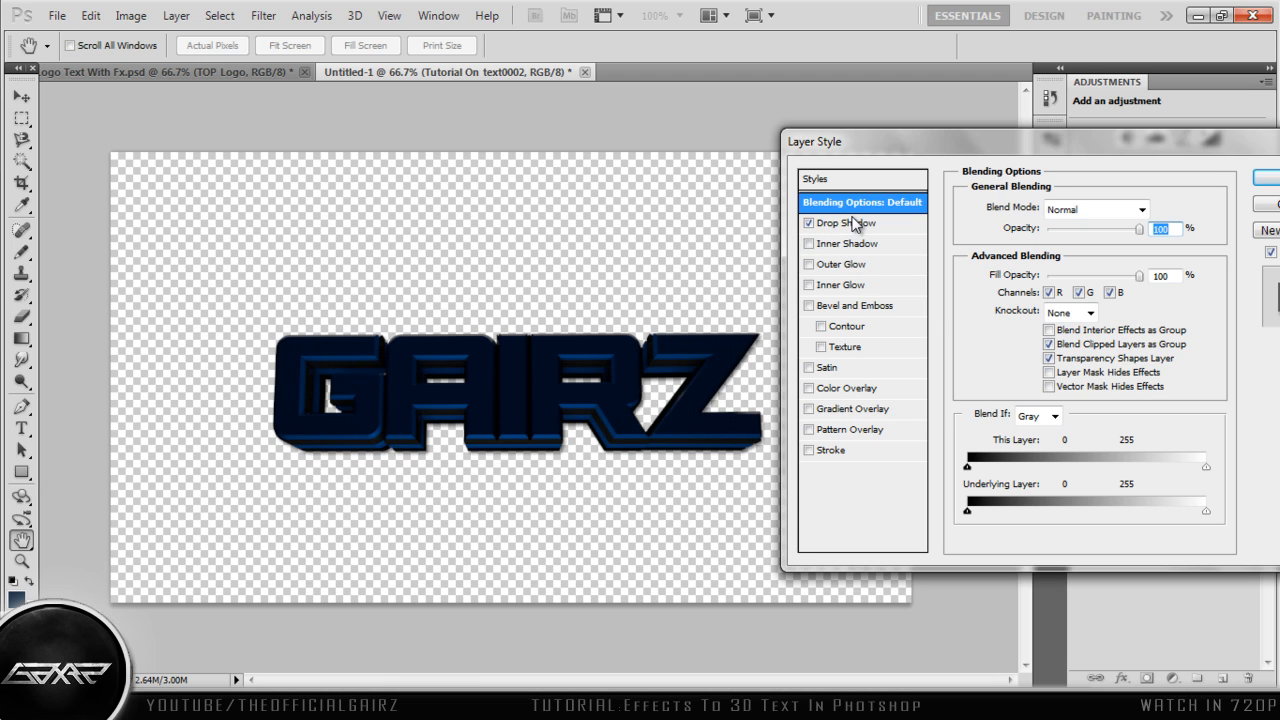
pyautogui.click(853, 223)
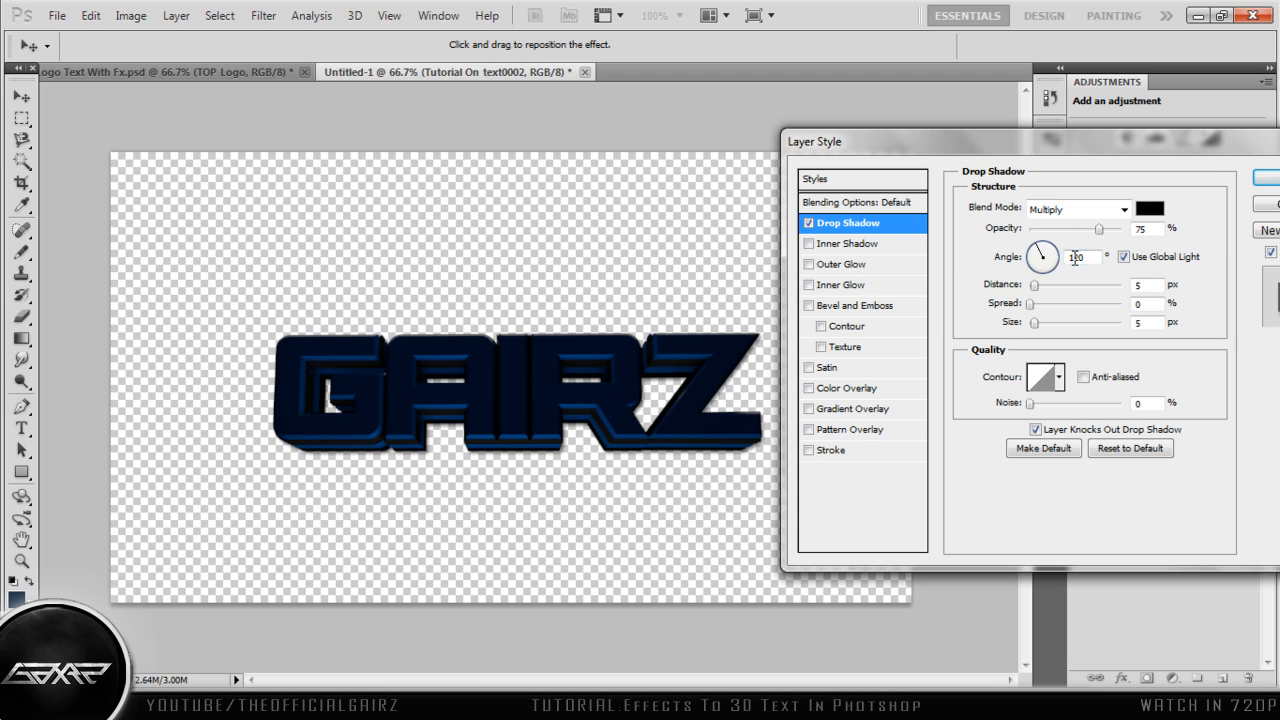
pyautogui.write('90')
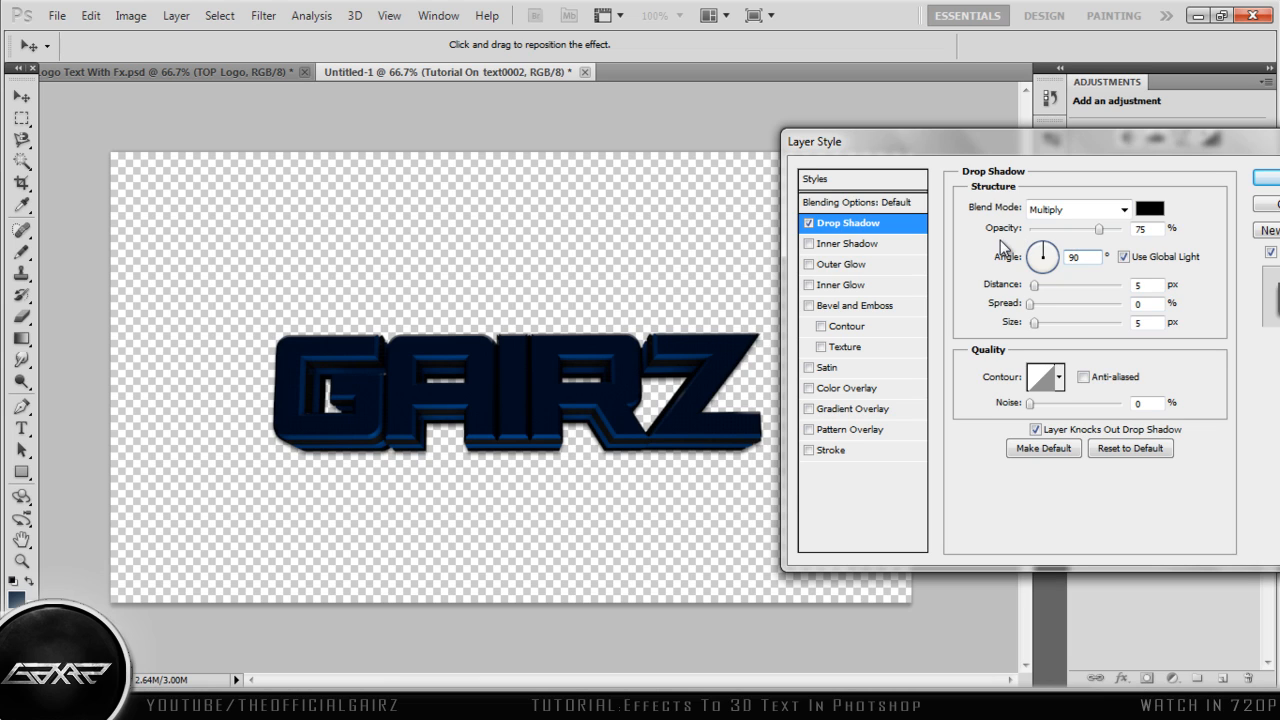
pyautogui.moveTo(1099, 229); pyautogui.dragTo(1121, 229)
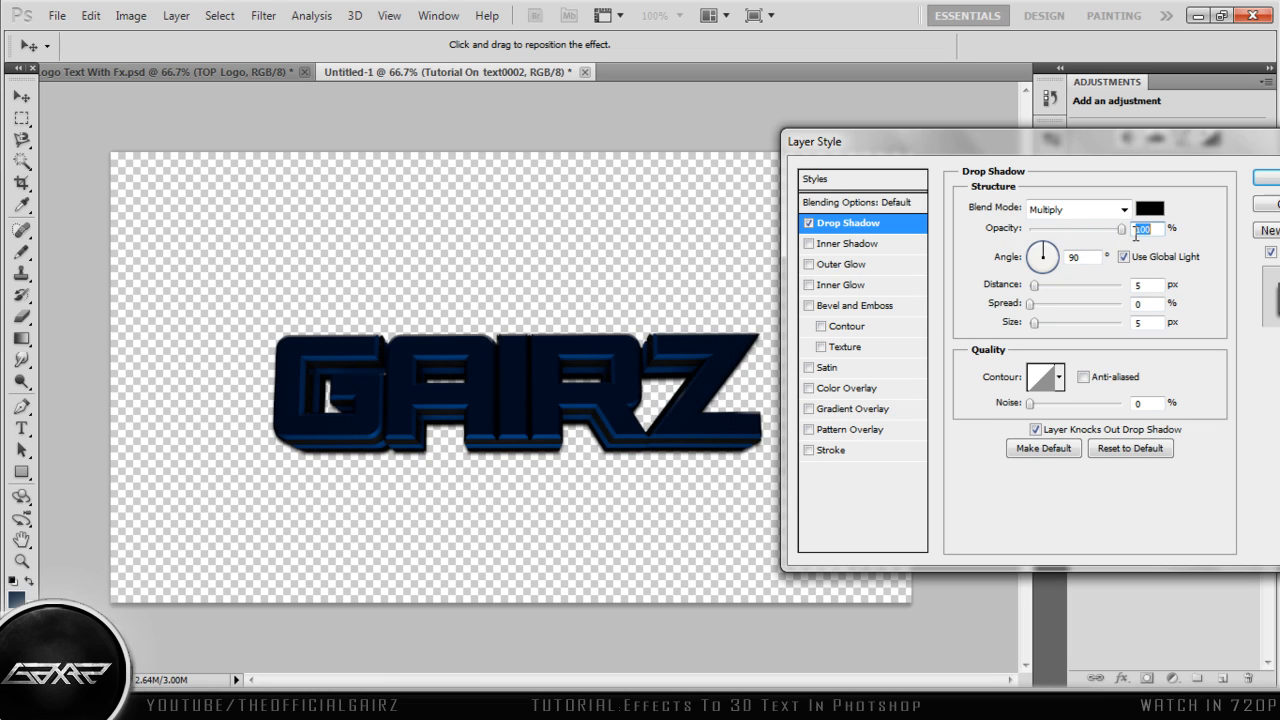
# - Set the drop shadow's distance to 3 px, spread to 2% and size to 1 px
pyautogui.click(1151, 285)
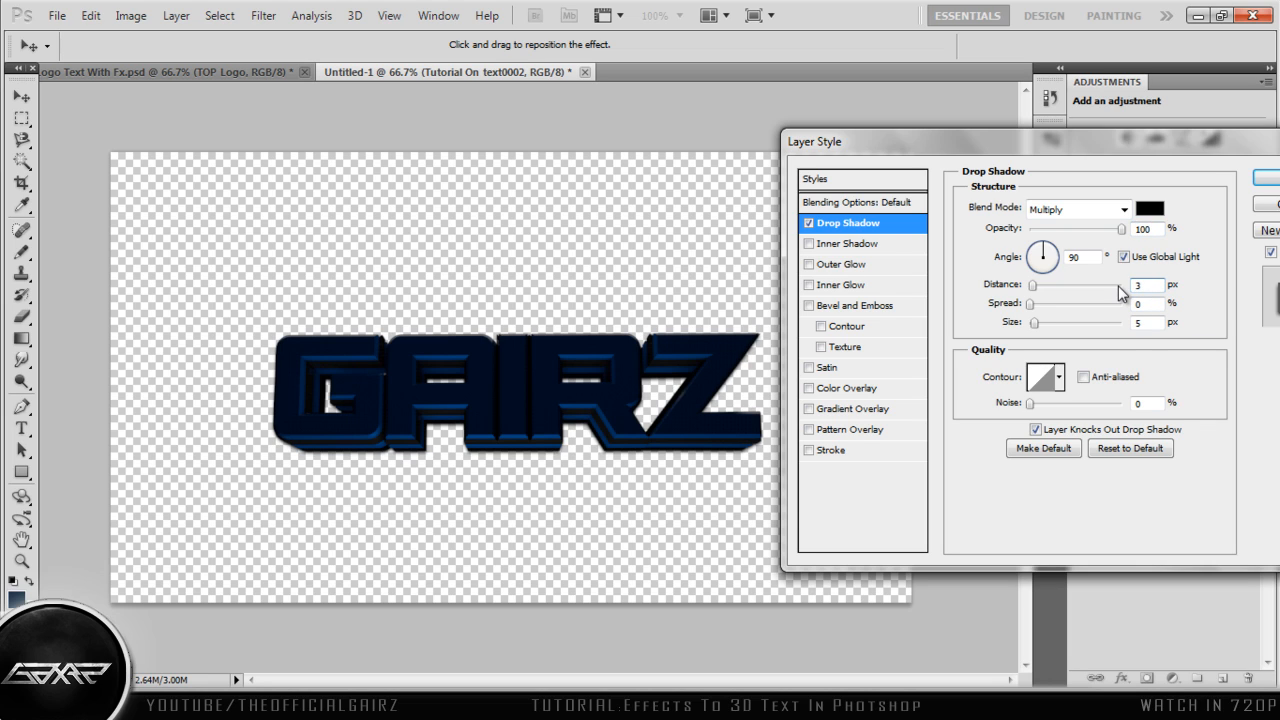
pyautogui.click(1138, 306)
pyautogui.write('2')
pyautogui.click(1148, 323)
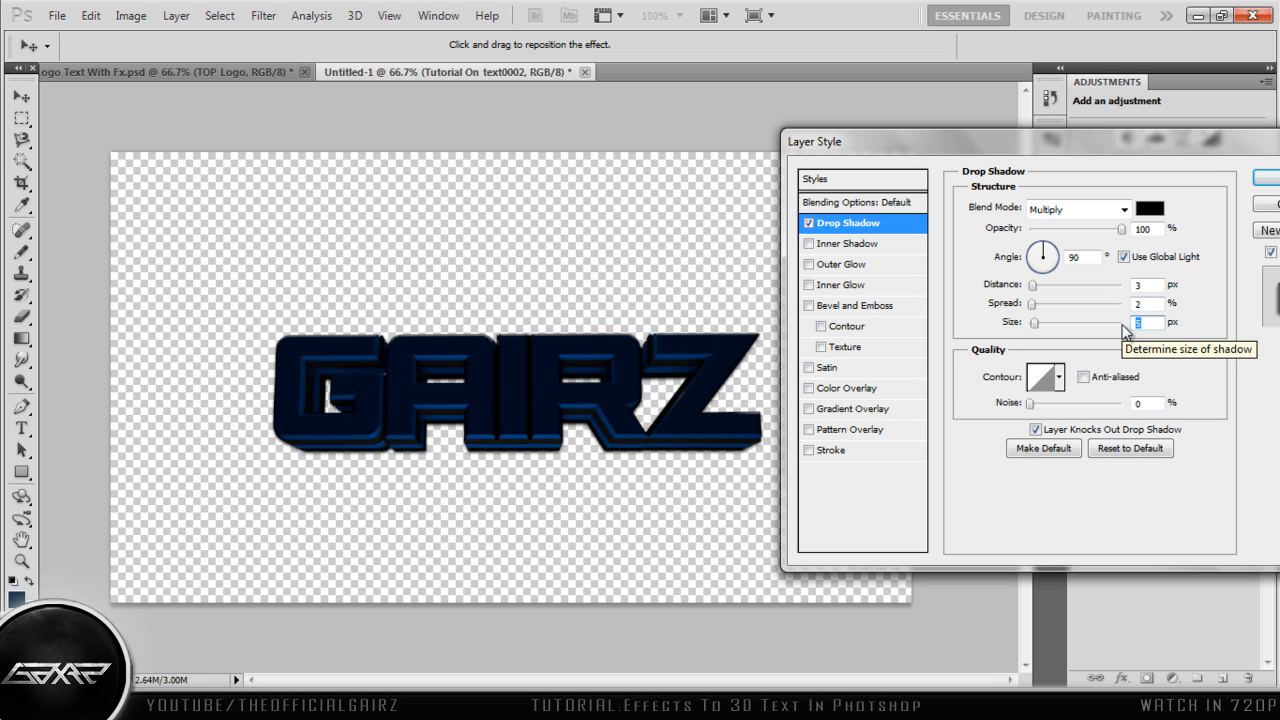
pyautogui.write('1')
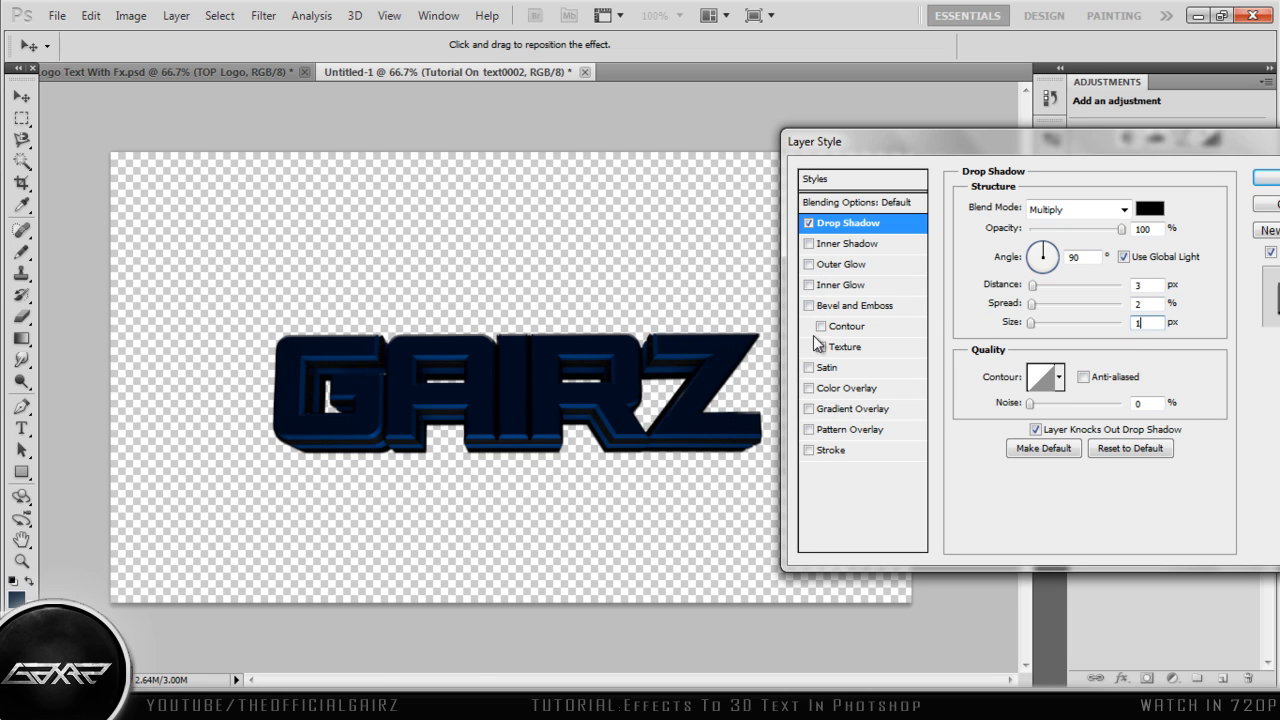
# - Add a black (000000) outer glow to the text with 100% opacity, 2% spread and 1 px size
pyautogui.click(811, 268)
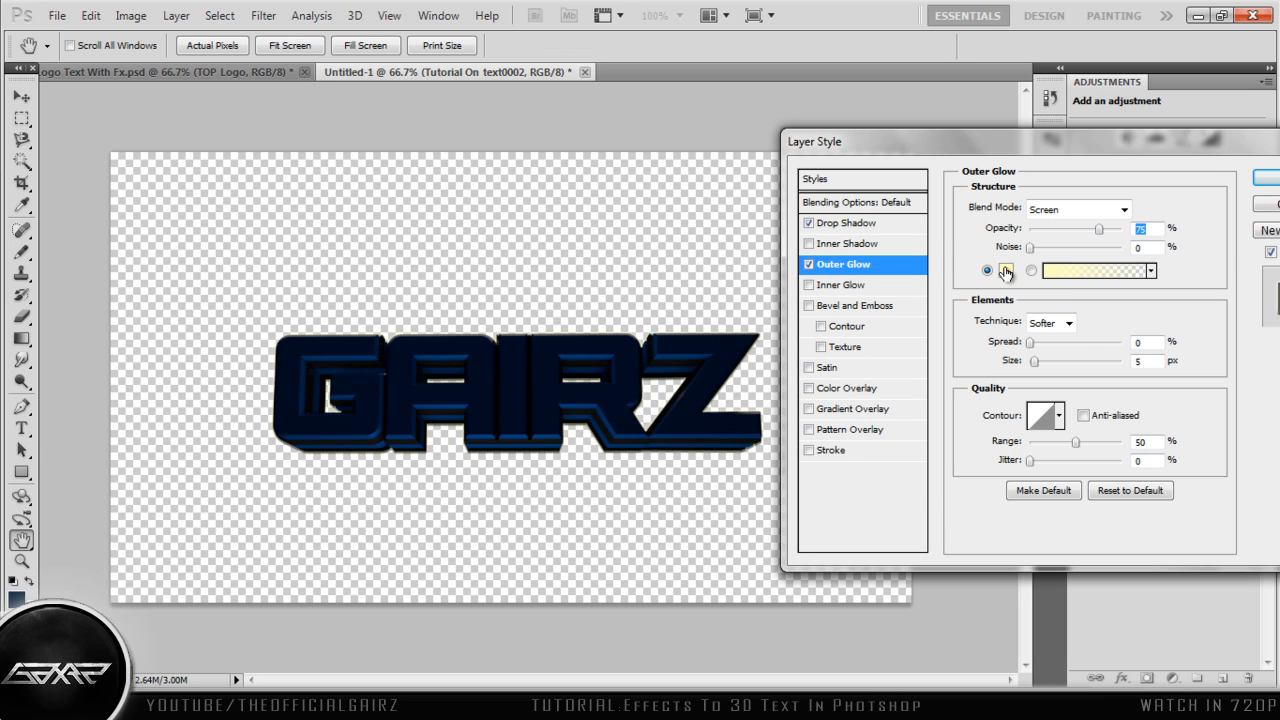
pyautogui.click(1004, 275)
pyautogui.moveTo(827, 324); pyautogui.dragTo(730, 515)
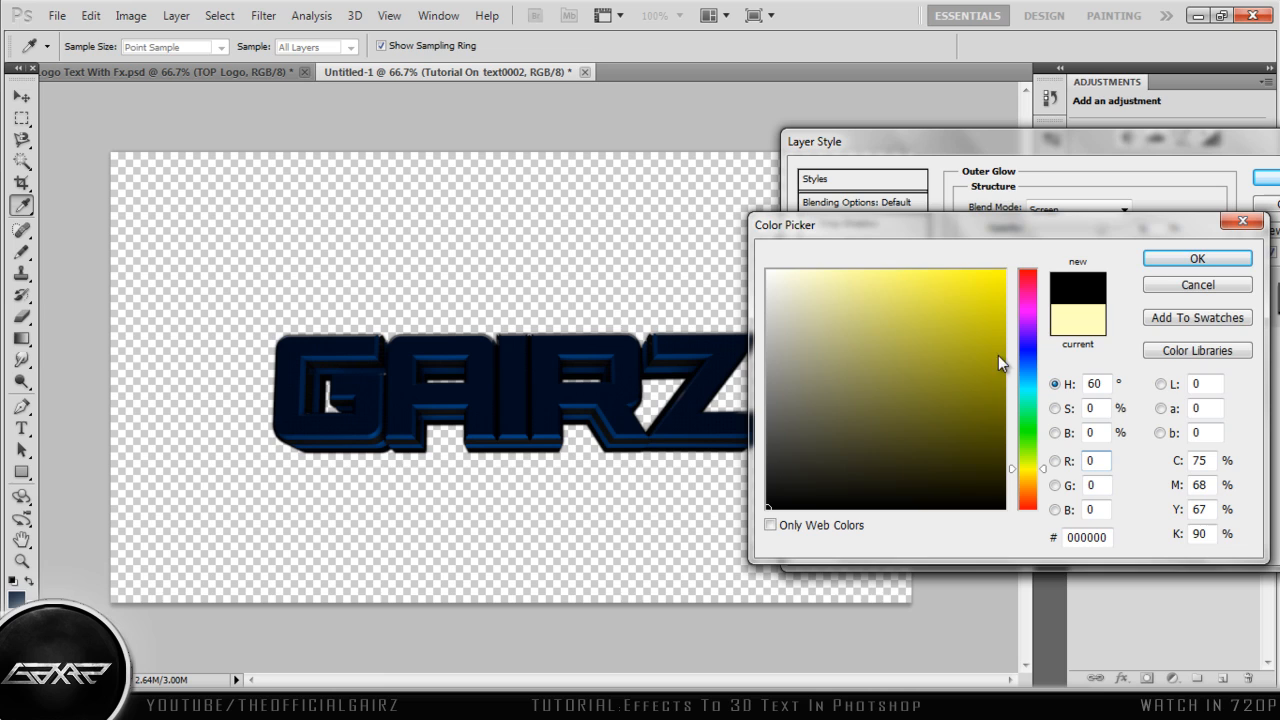
pyautogui.click(1190, 259)
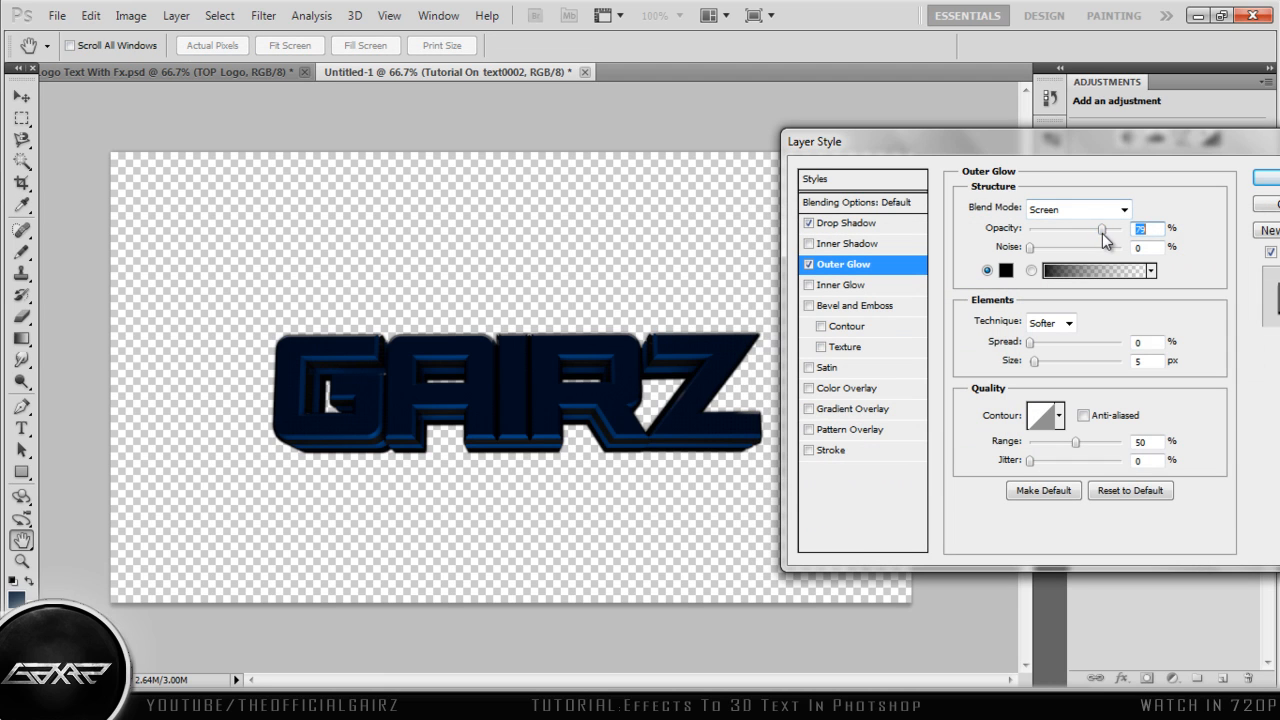
pyautogui.moveTo(1099, 229); pyautogui.dragTo(1128, 229)
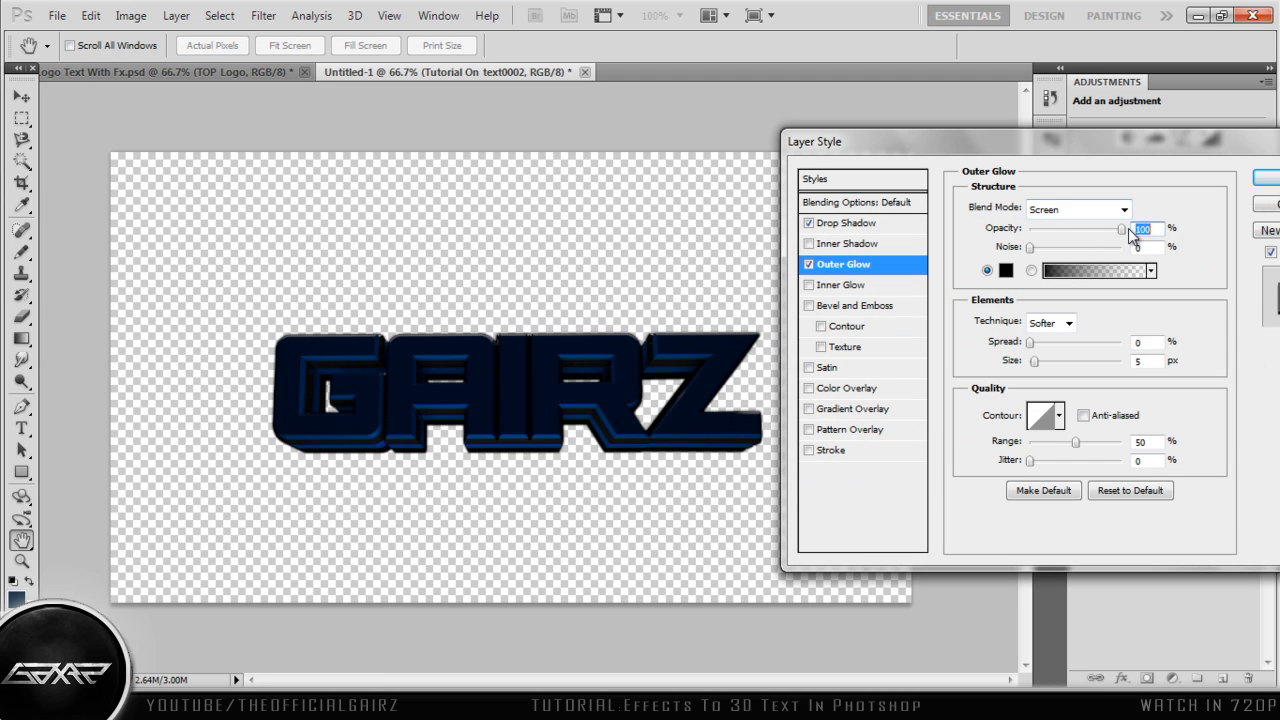
pyautogui.click(1030, 344)
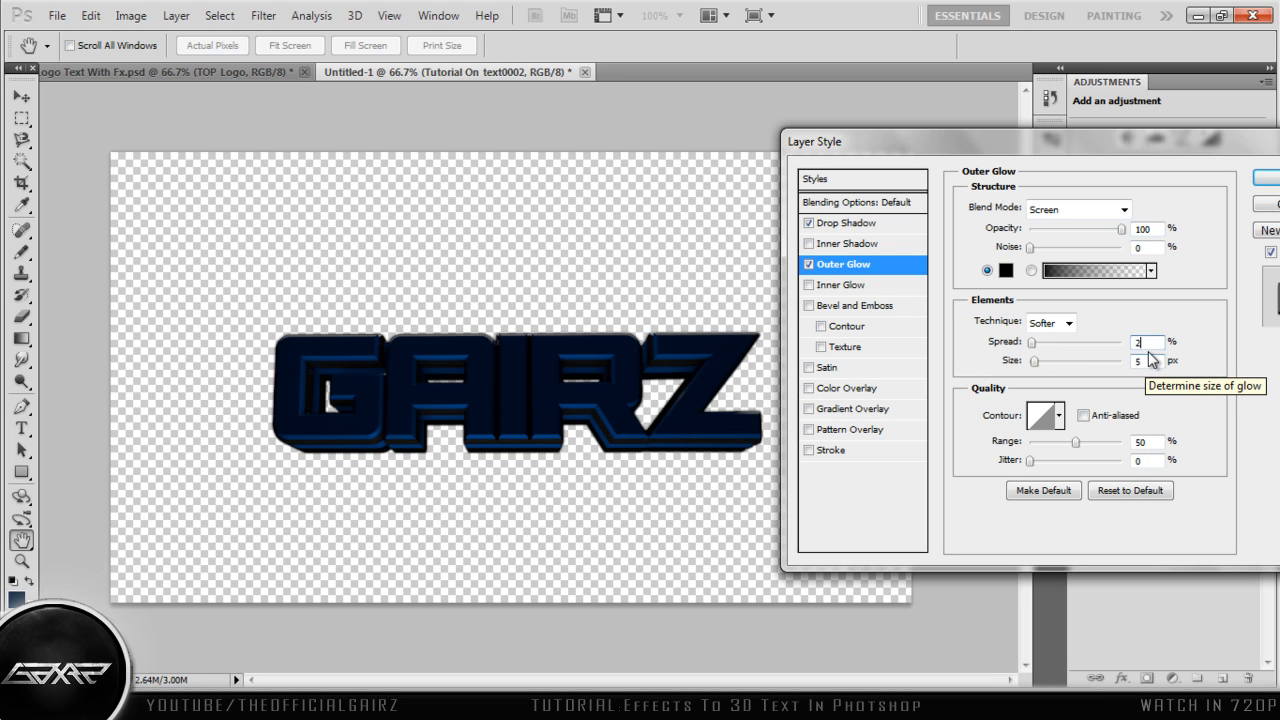
pyautogui.click(1127, 362)
pyautogui.write('1')
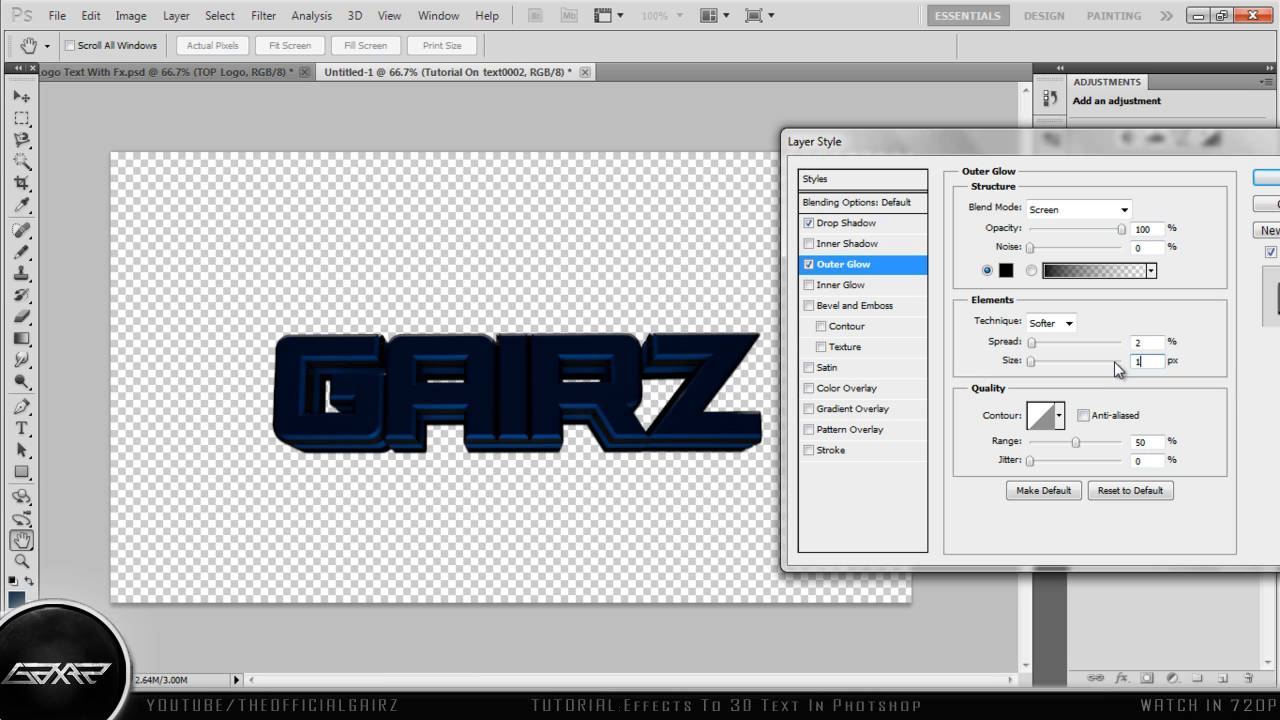
# - Add a color overlay to the text layer and set its blend mode to Overlay
pyautogui.click(809, 389)
pyautogui.click(838, 398)
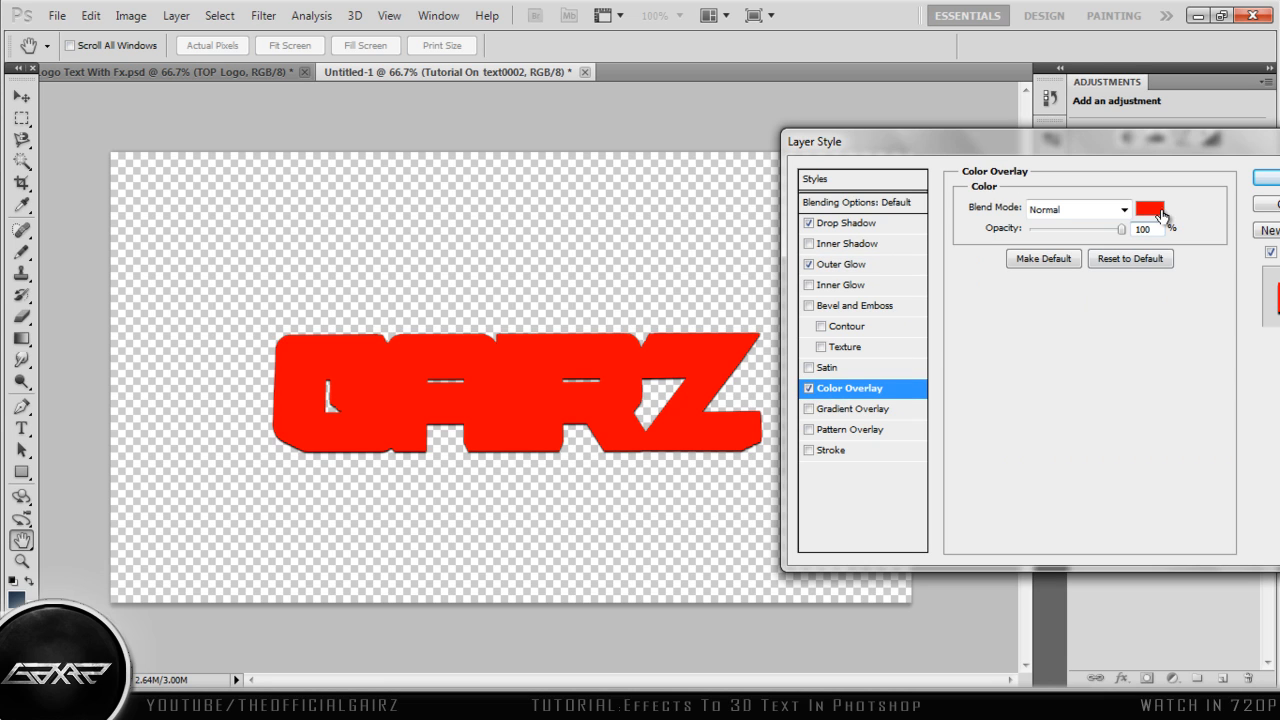
pyautogui.click(809, 388)
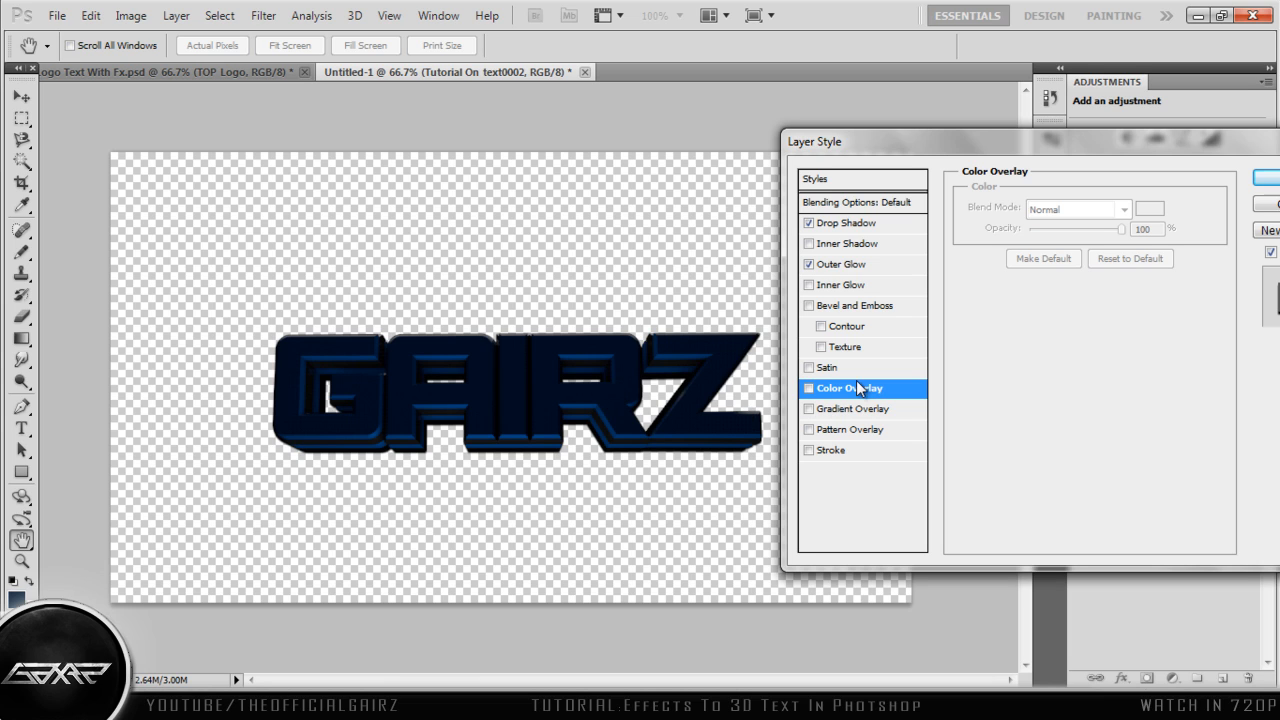
pyautogui.click(809, 390)
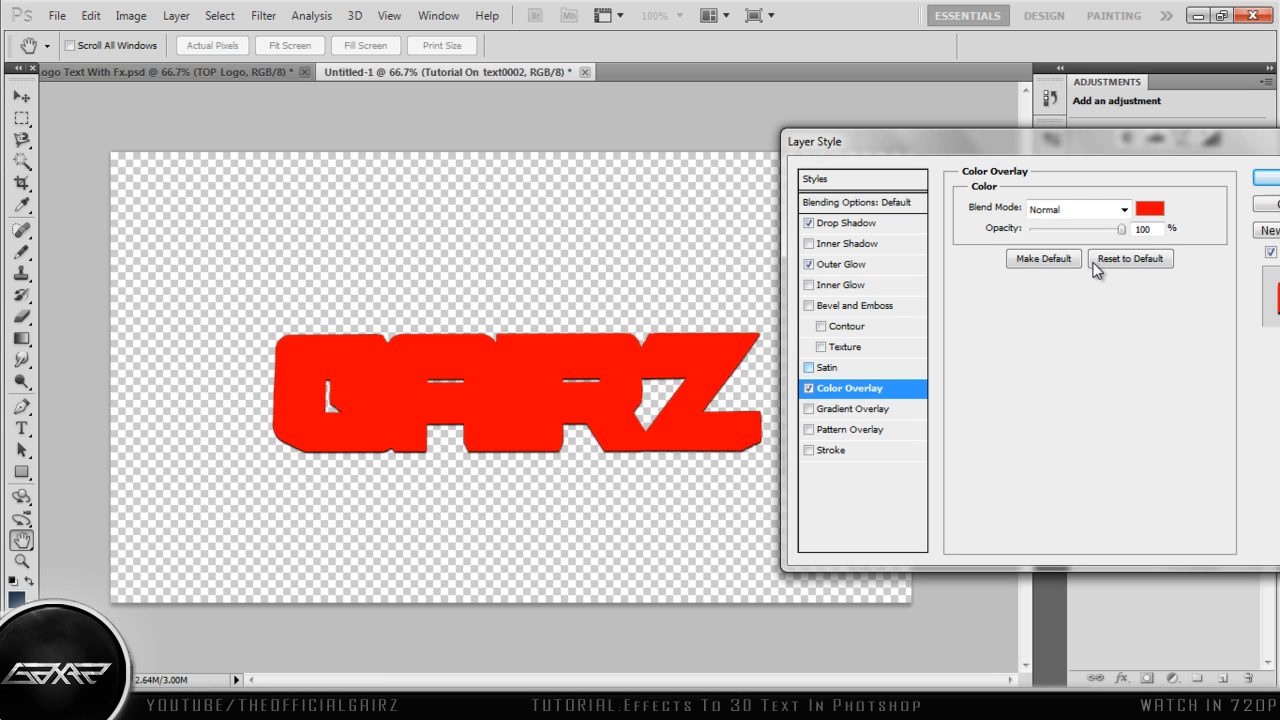
pyautogui.click(1087, 211)
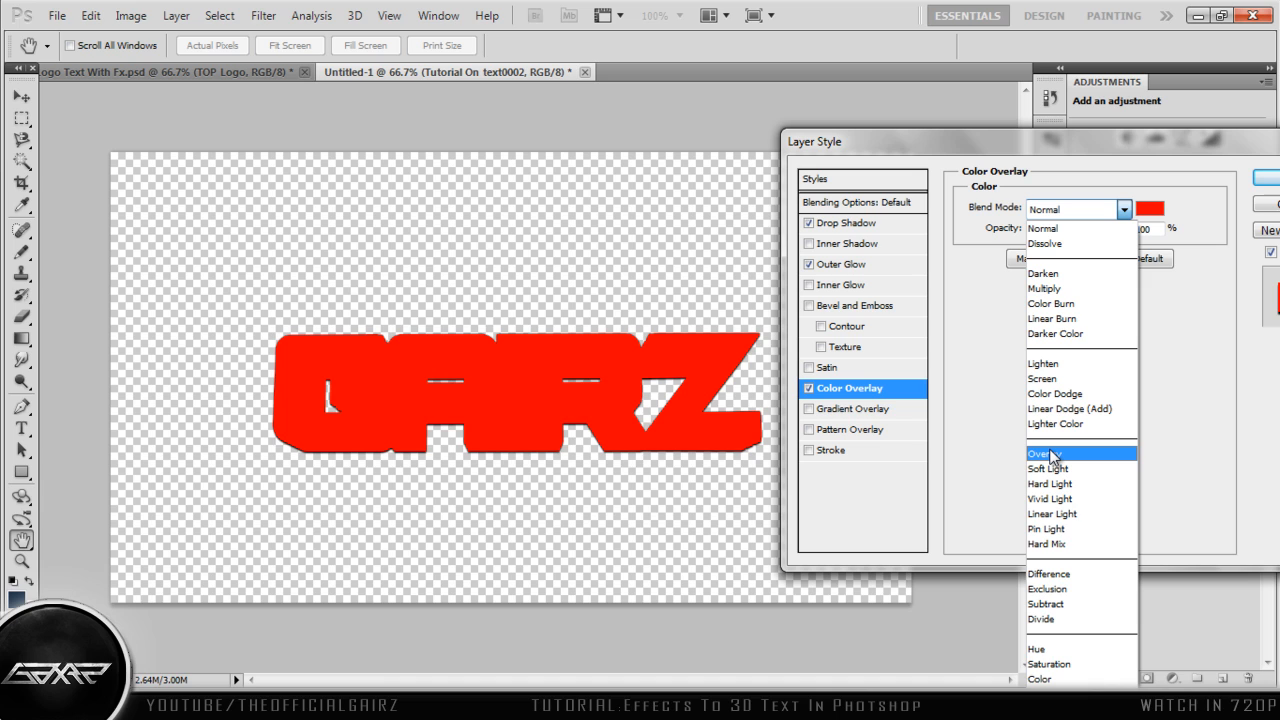
pyautogui.click(1052, 456)
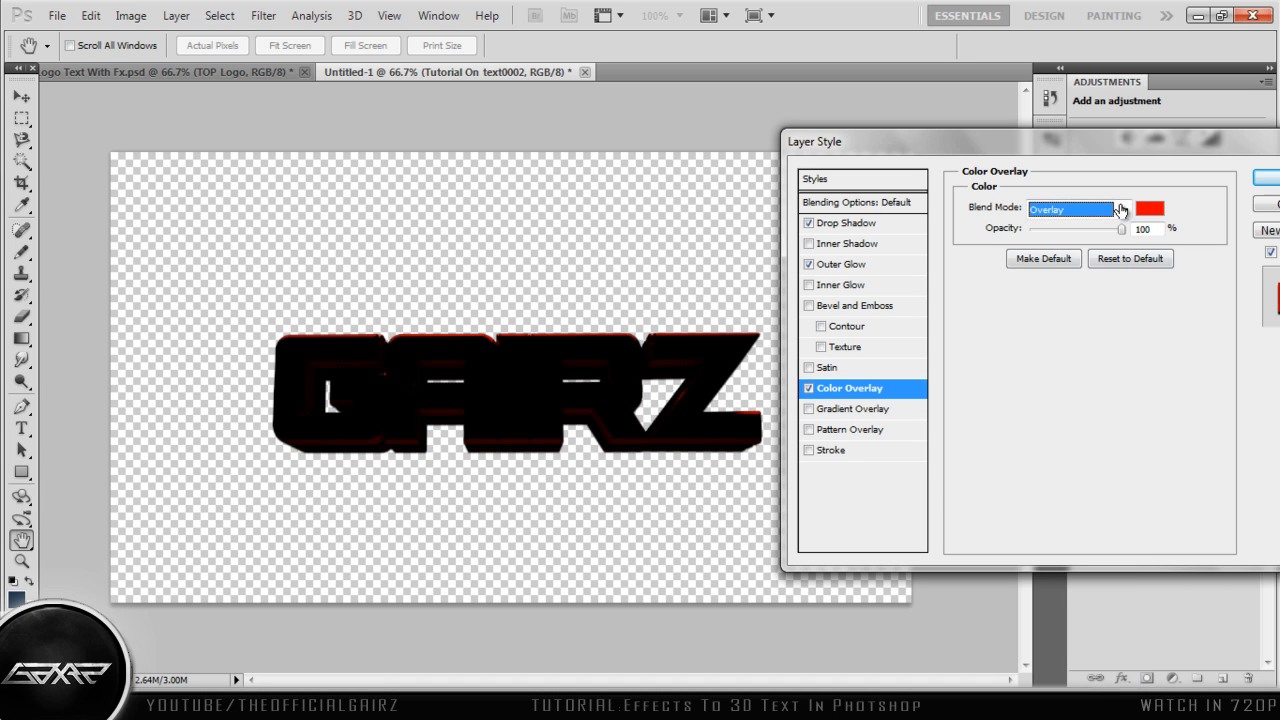
# - Change the color overlay's color to the light blue 687dff and reduce the overlay's opacity
pyautogui.click(1150, 209)
pyautogui.click(1035, 382)
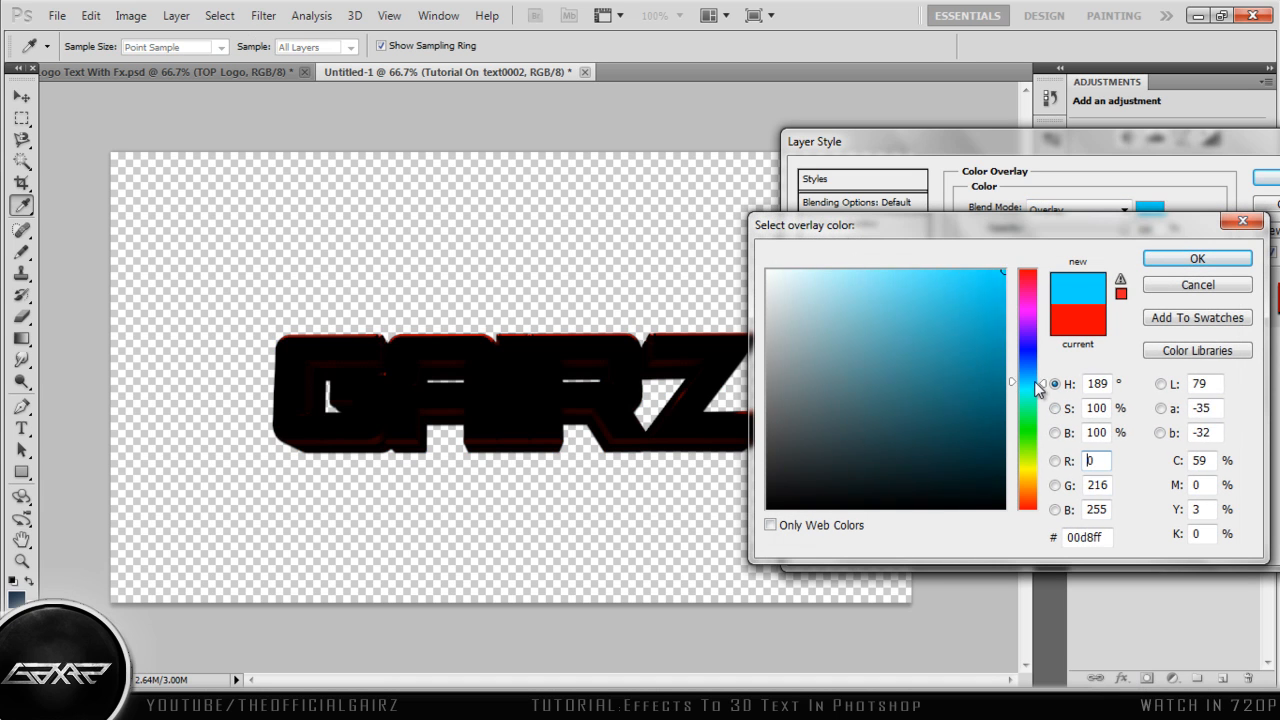
pyautogui.moveTo(1035, 382); pyautogui.dragTo(1035, 355)
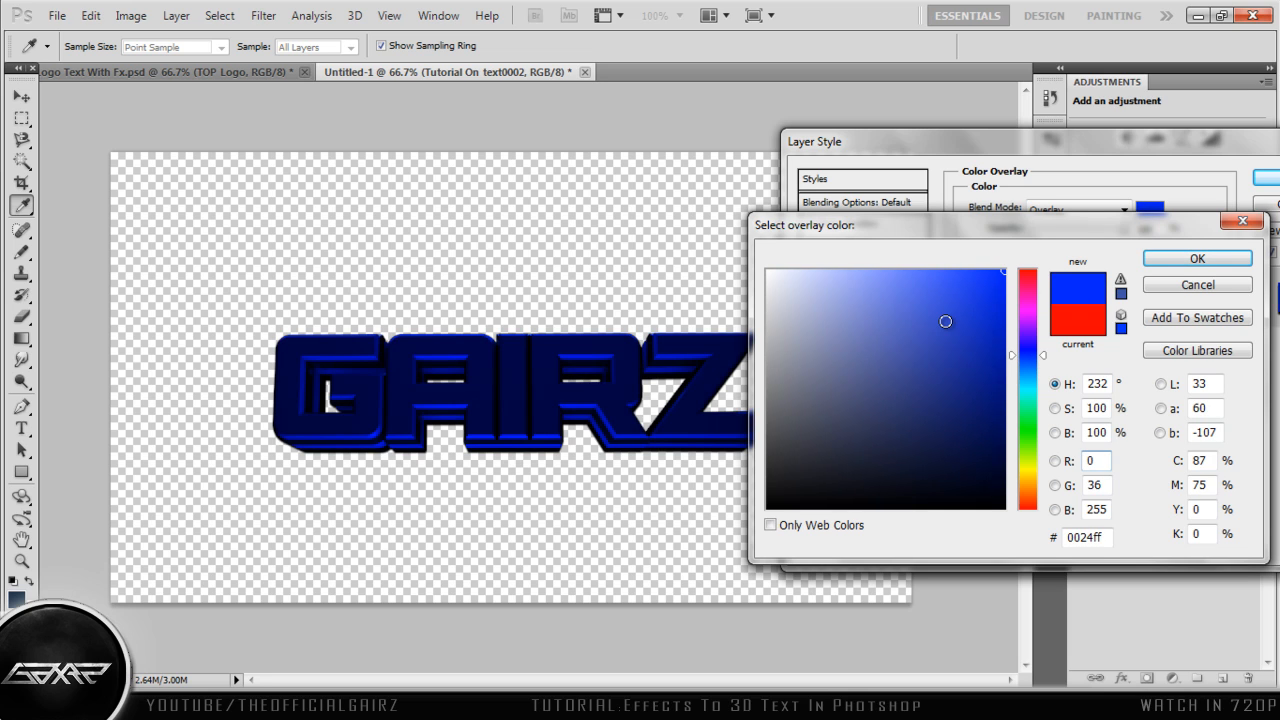
pyautogui.moveTo(945, 321)
pyautogui.mouseDown()
pyautogui.moveTo(957, 361)
pyautogui.moveTo(907, 269)
pyautogui.mouseUp()
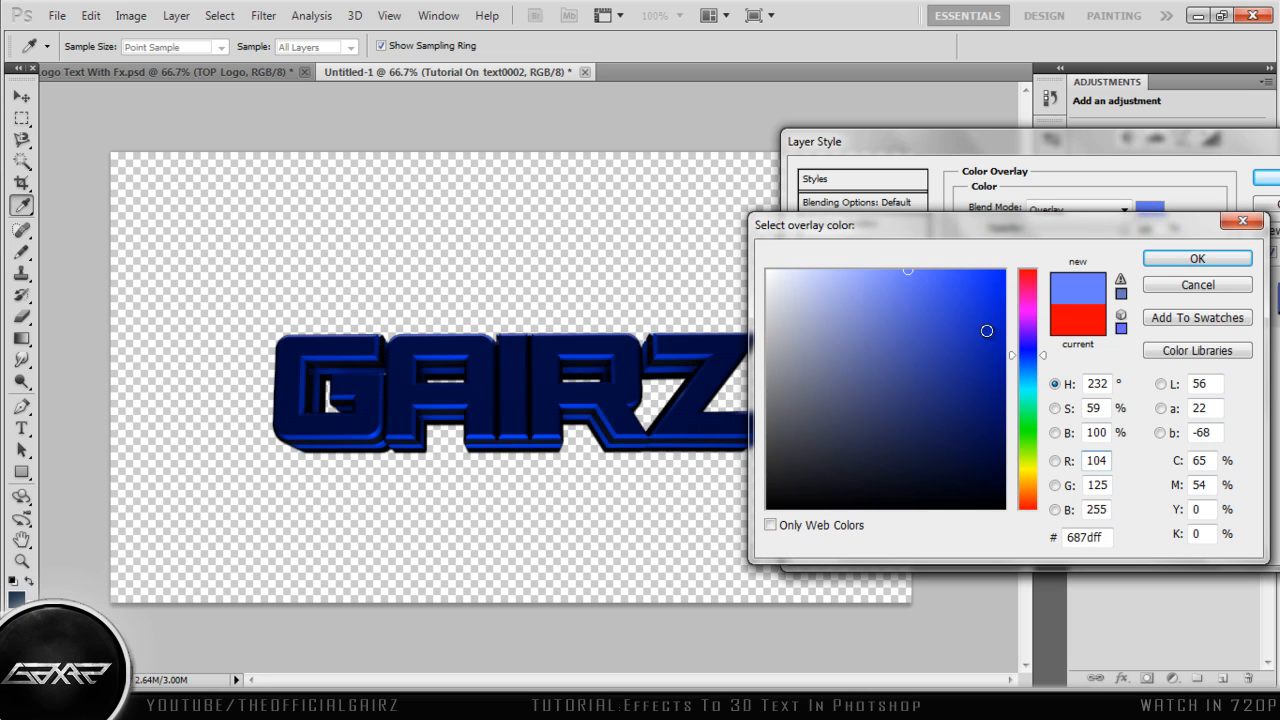
pyautogui.click(1193, 258)
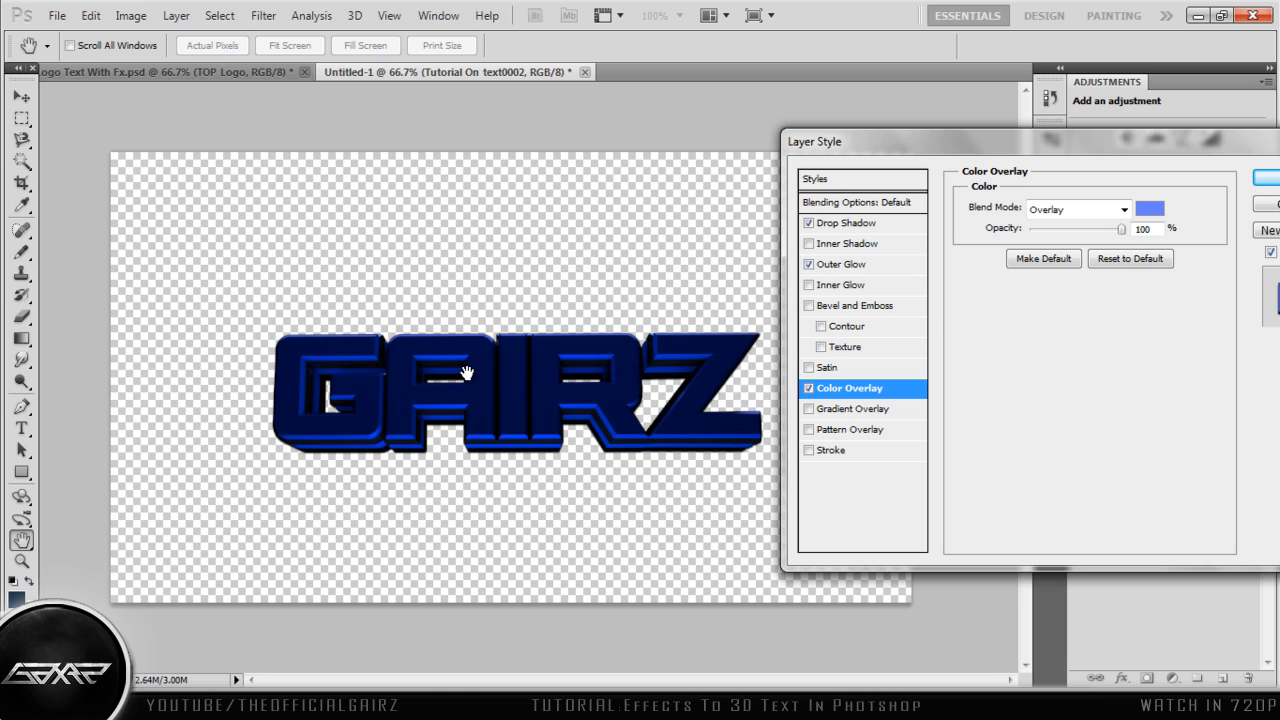
pyautogui.click(1068, 210)
pyautogui.click(1068, 210)
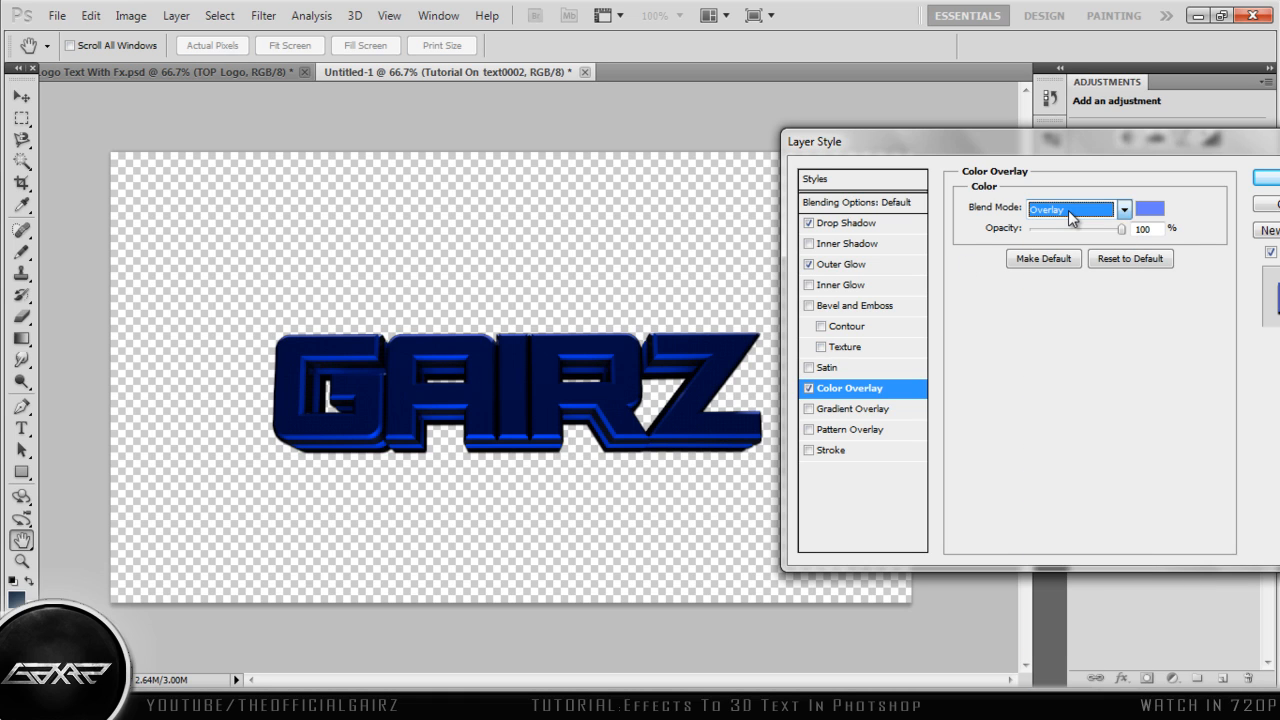
pyautogui.moveTo(1120, 233); pyautogui.dragTo(1079, 233)
# - Add a gradient overlay to the text layer and set its blend mode to Overlay
pyautogui.click(810, 410)
pyautogui.click(844, 420)
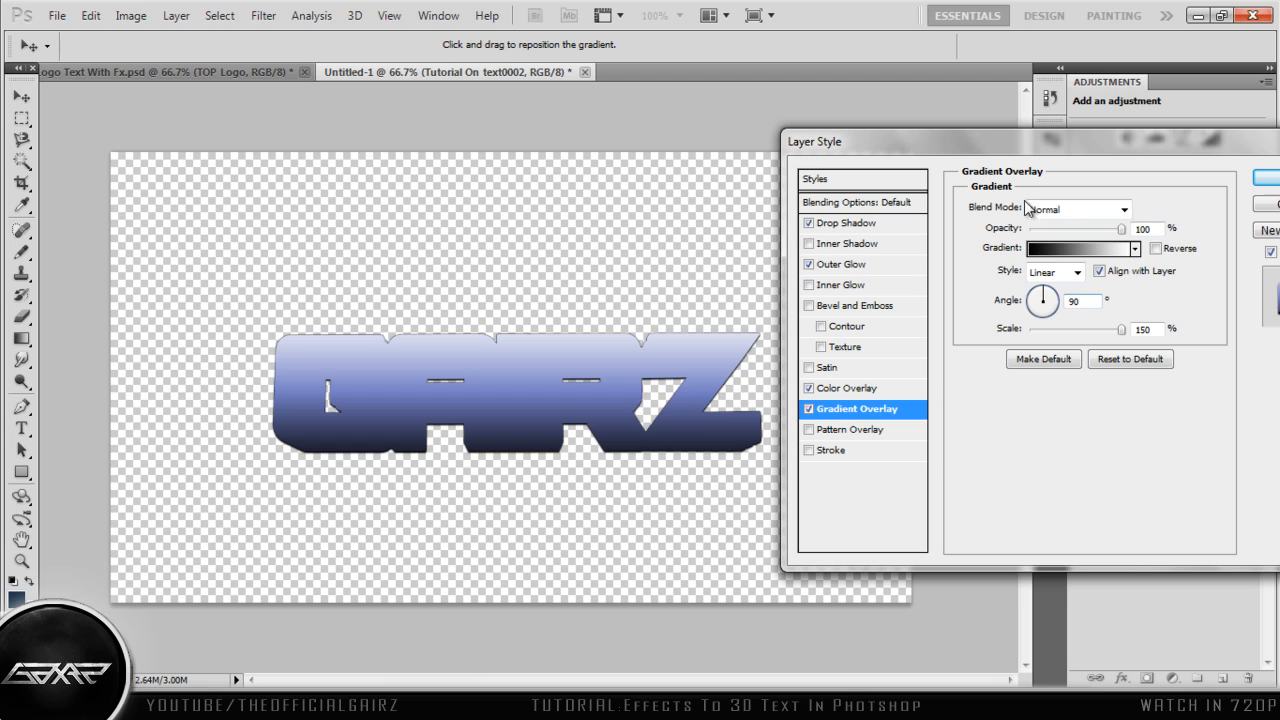
pyautogui.click(1062, 208)
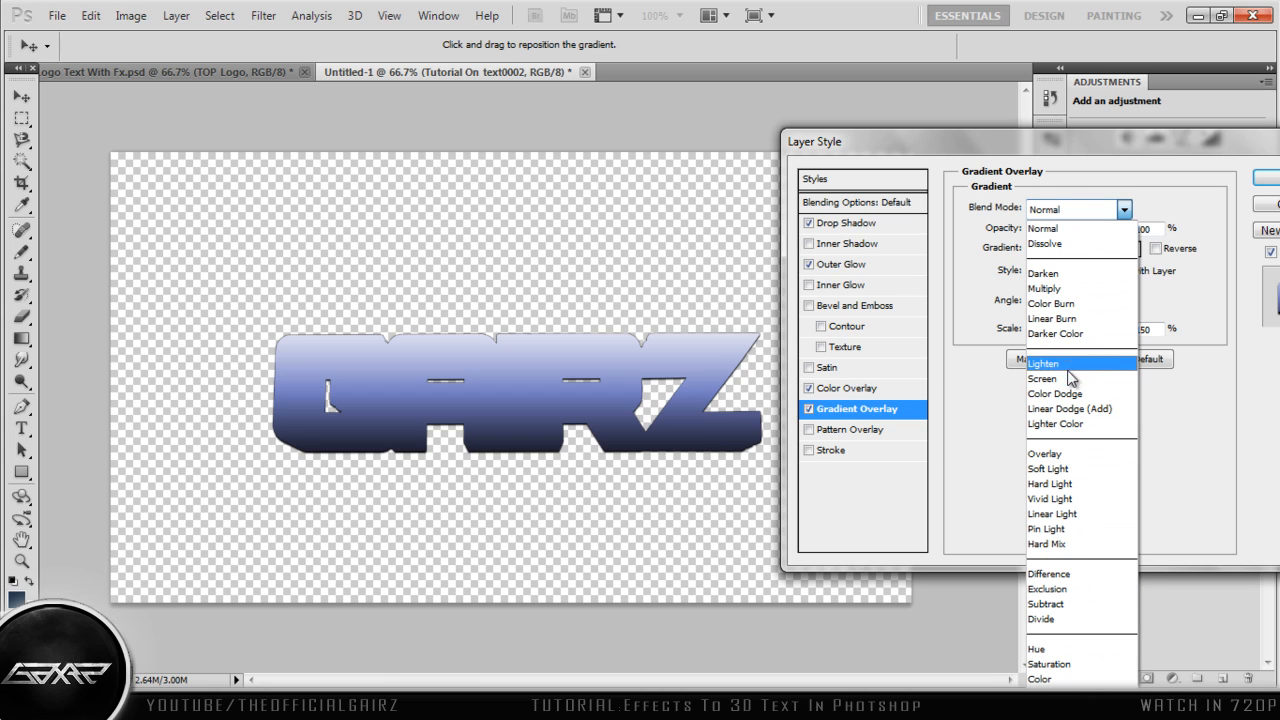
pyautogui.click(1069, 455)
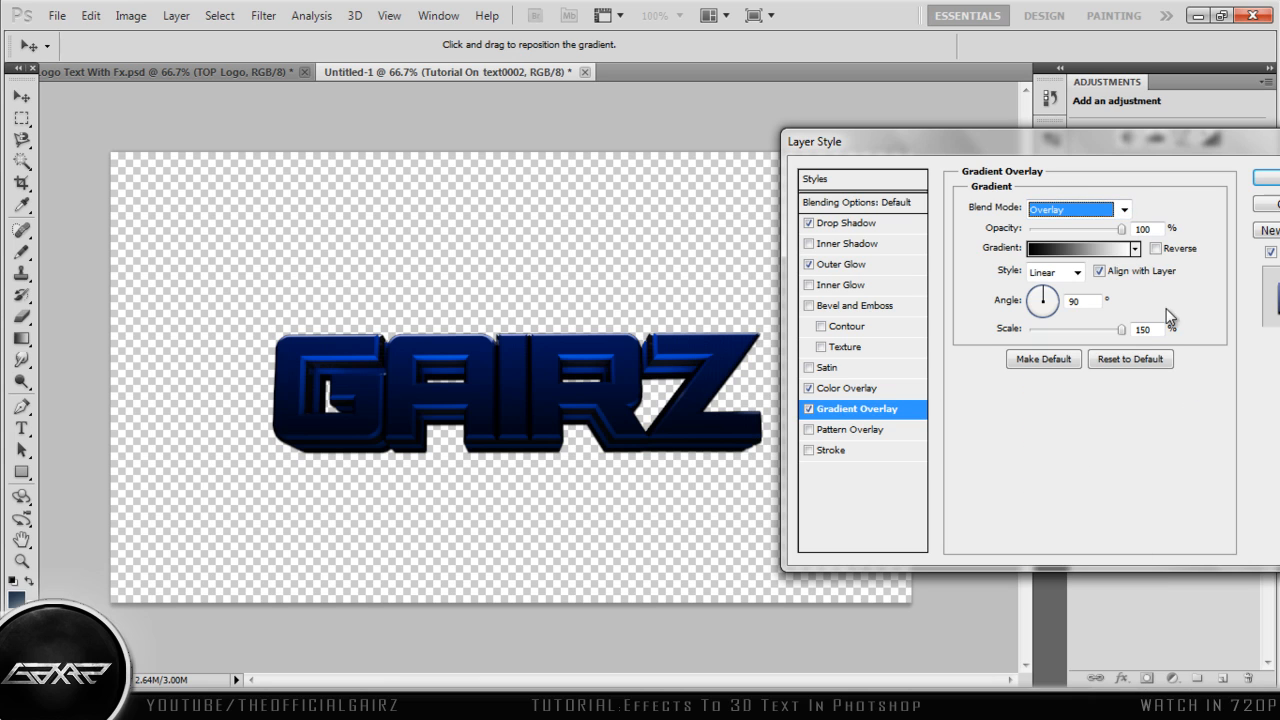
pyautogui.click(1080, 250)
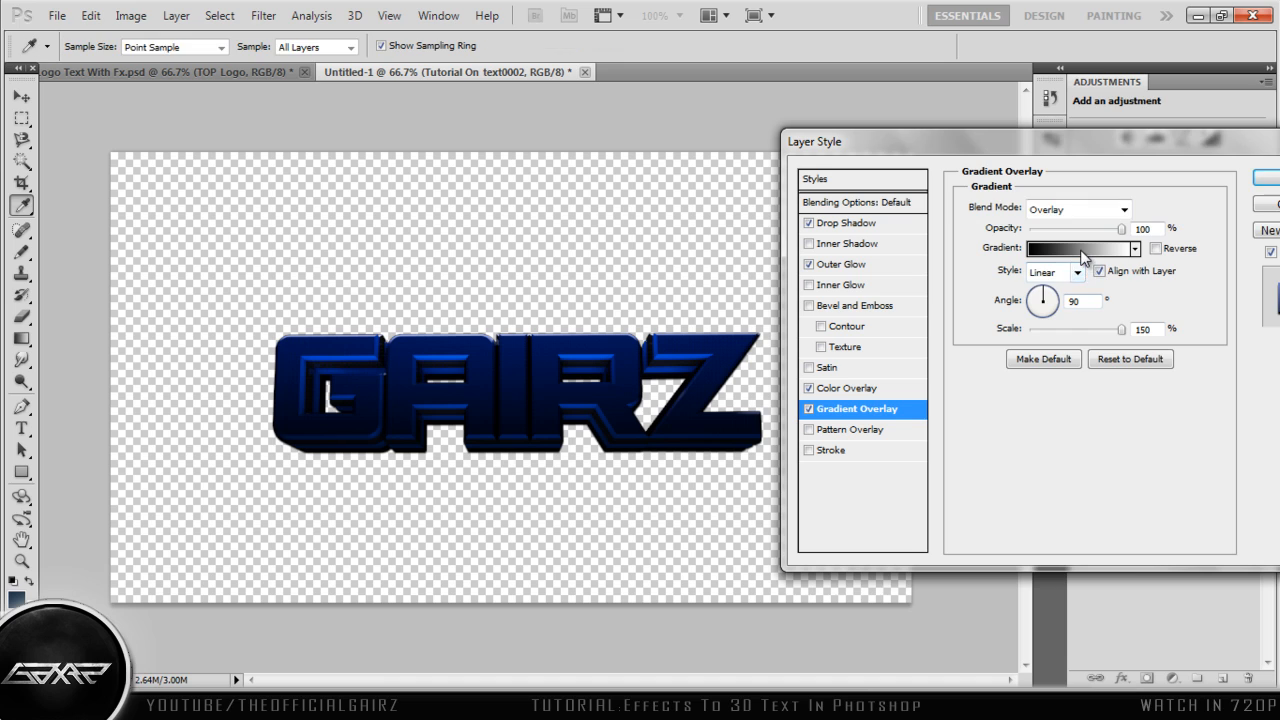
pyautogui.moveTo(883, 437); pyautogui.dragTo(985, 437)
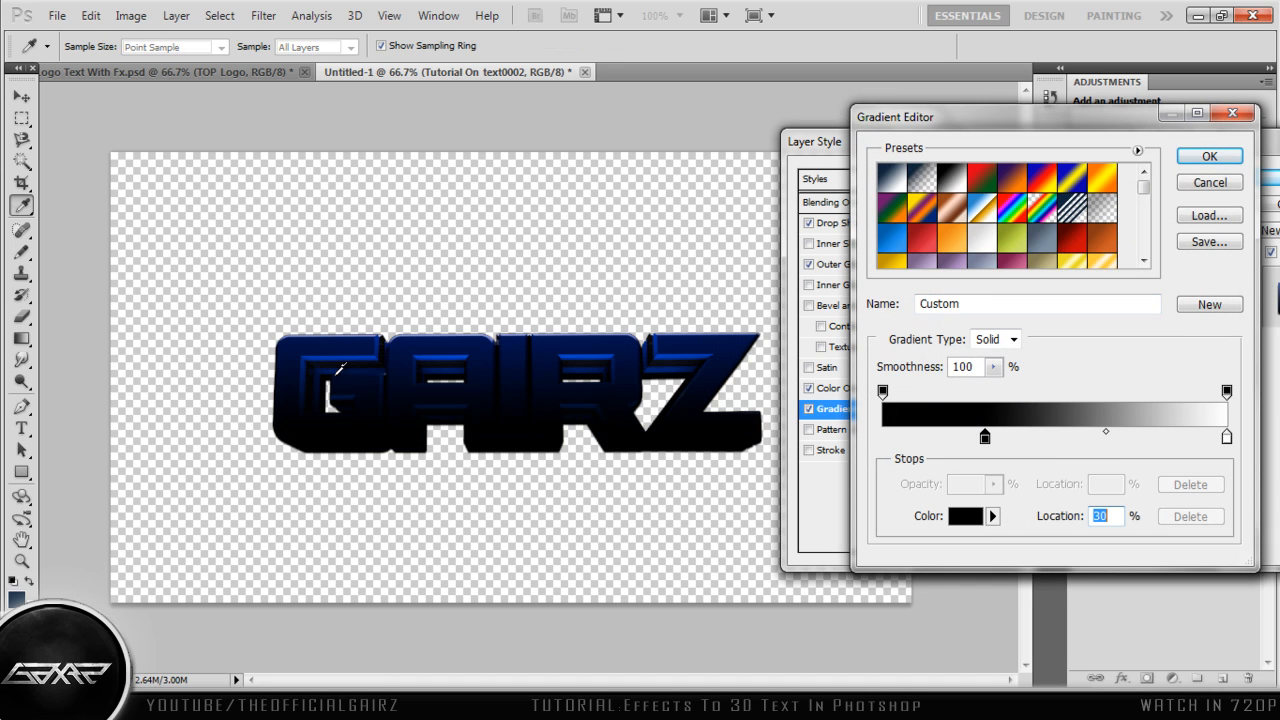
pyautogui.write('0')
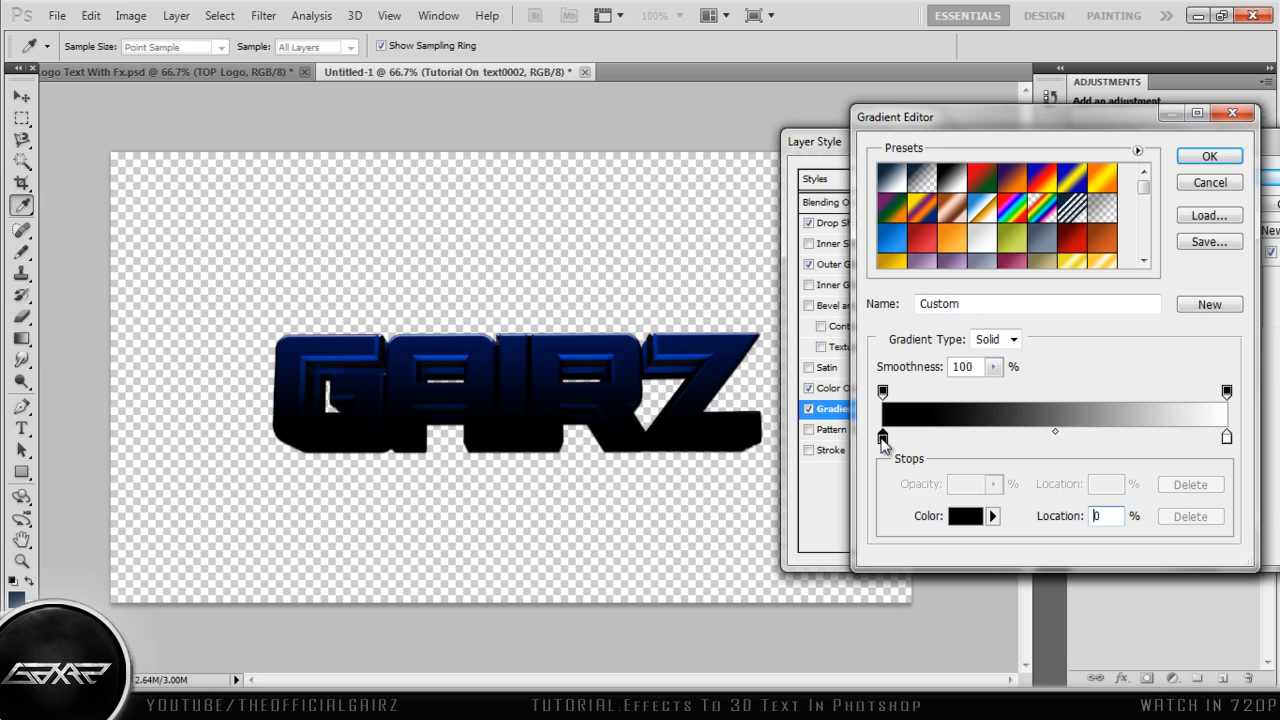
pyautogui.click(1209, 157)
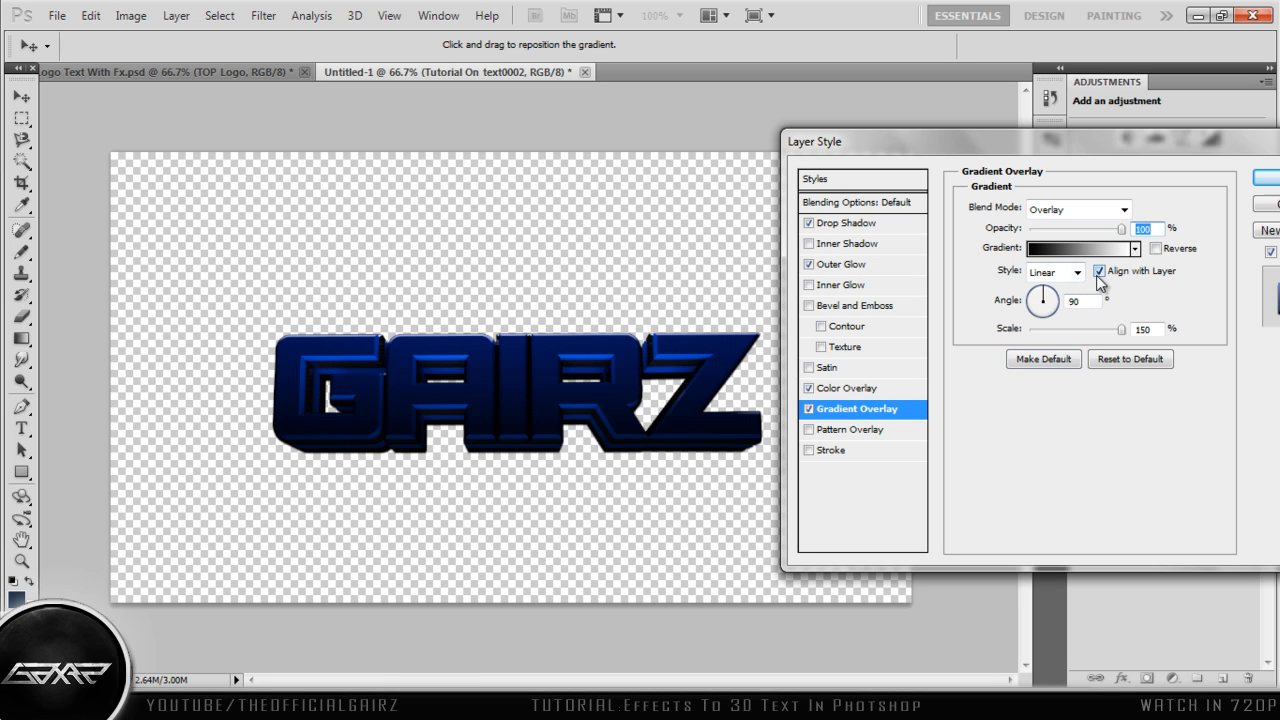
pyautogui.click(1099, 271)
pyautogui.click(1100, 272)
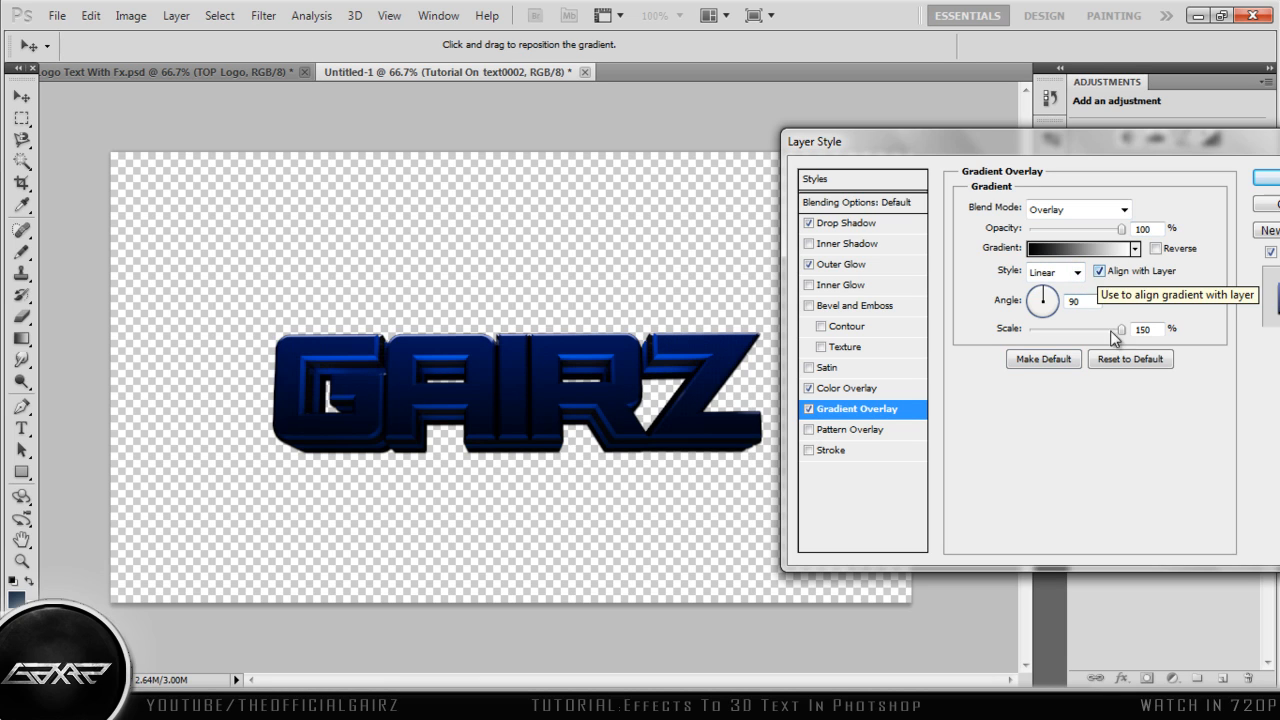
# - Set the gradient overlay's style to Reflected, reverse the gradient, and apply the layer style
pyautogui.click(1077, 272)
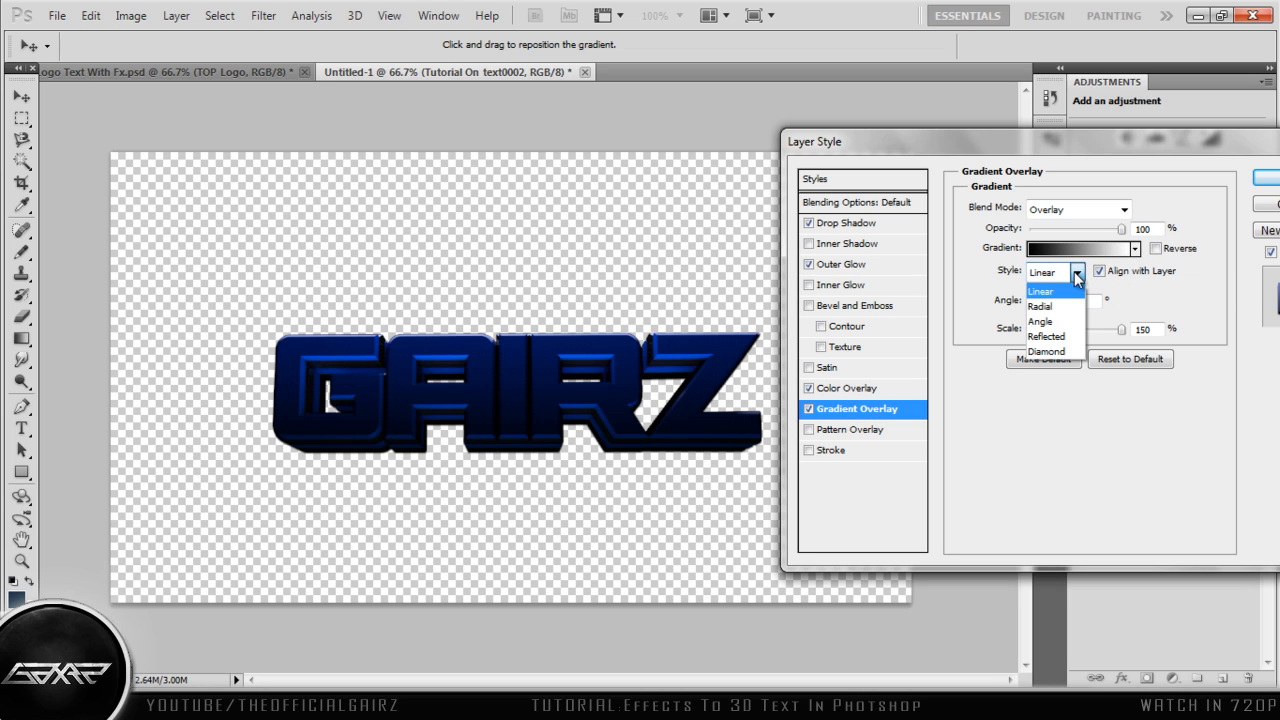
pyautogui.click(1045, 336)
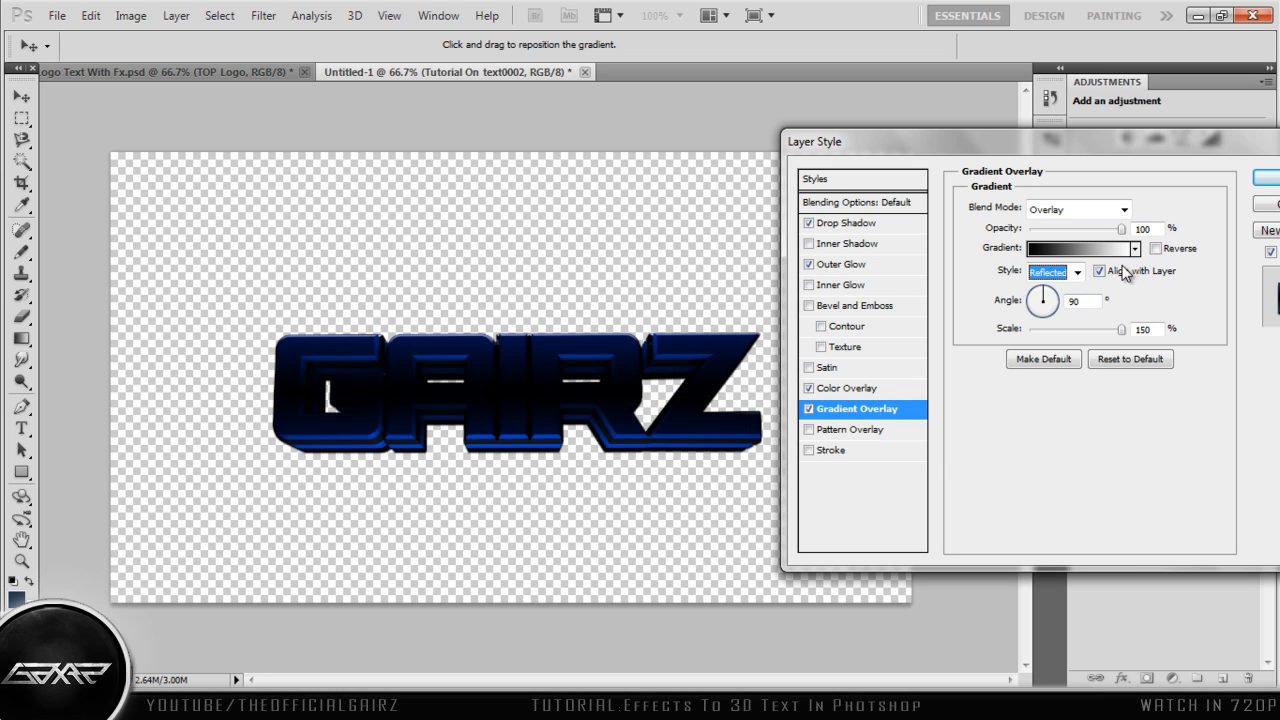
pyautogui.click(1156, 248)
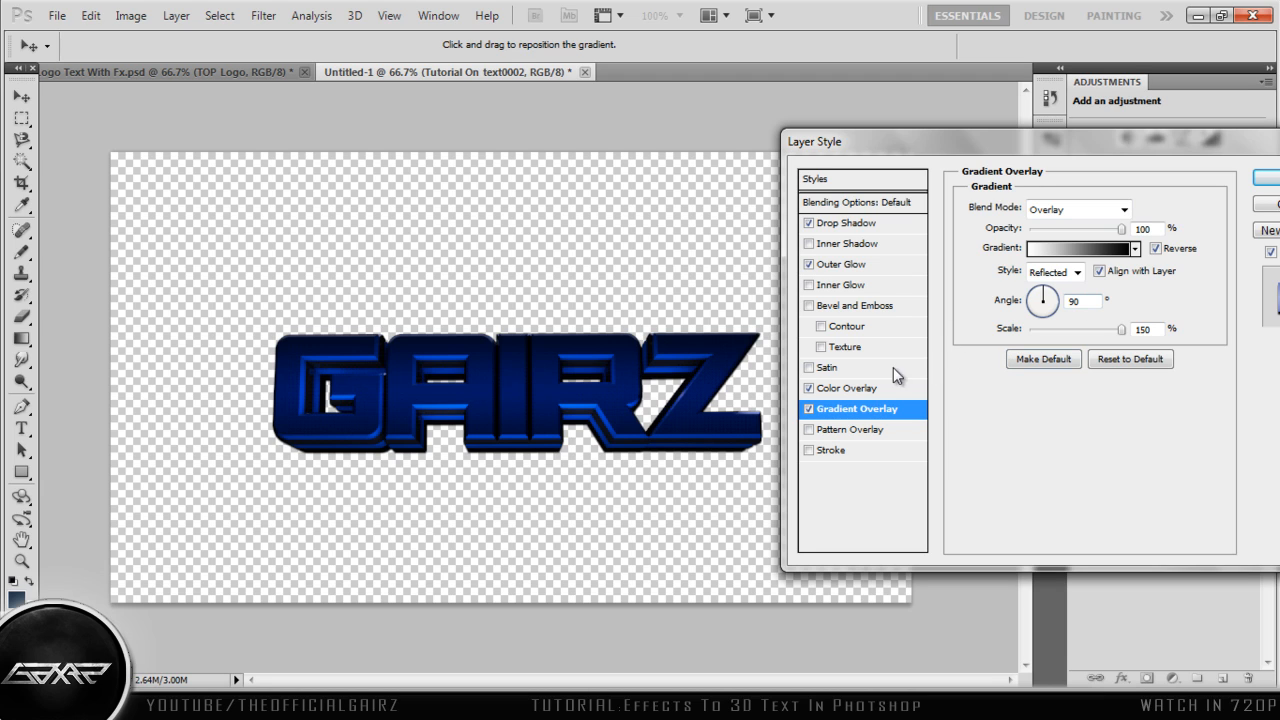
pyautogui.moveTo(1199, 142); pyautogui.dragTo(1030, 153)
pyautogui.click(1106, 192)
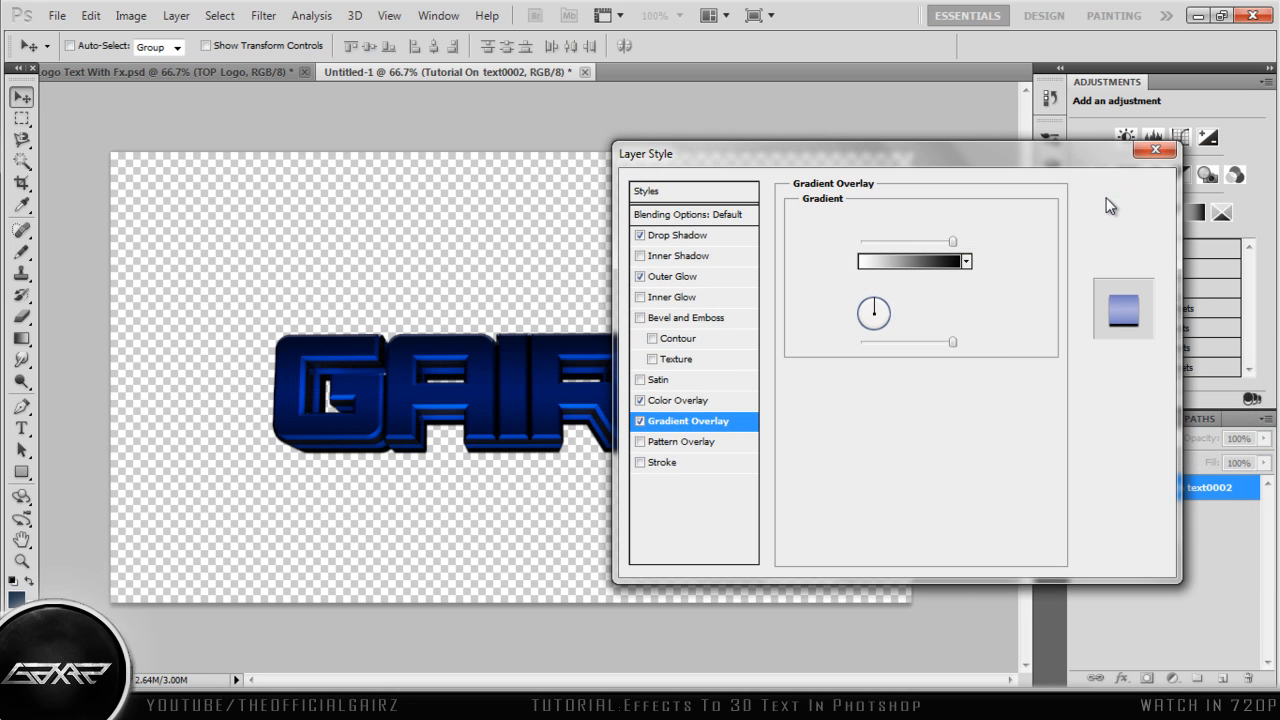
# - Switch to Windows Explorer and open the Textures folder in Pictures > _ > Best GFX Packs > 4k Graphics Pack
pyautogui.hotkey('alt', 'Tab')
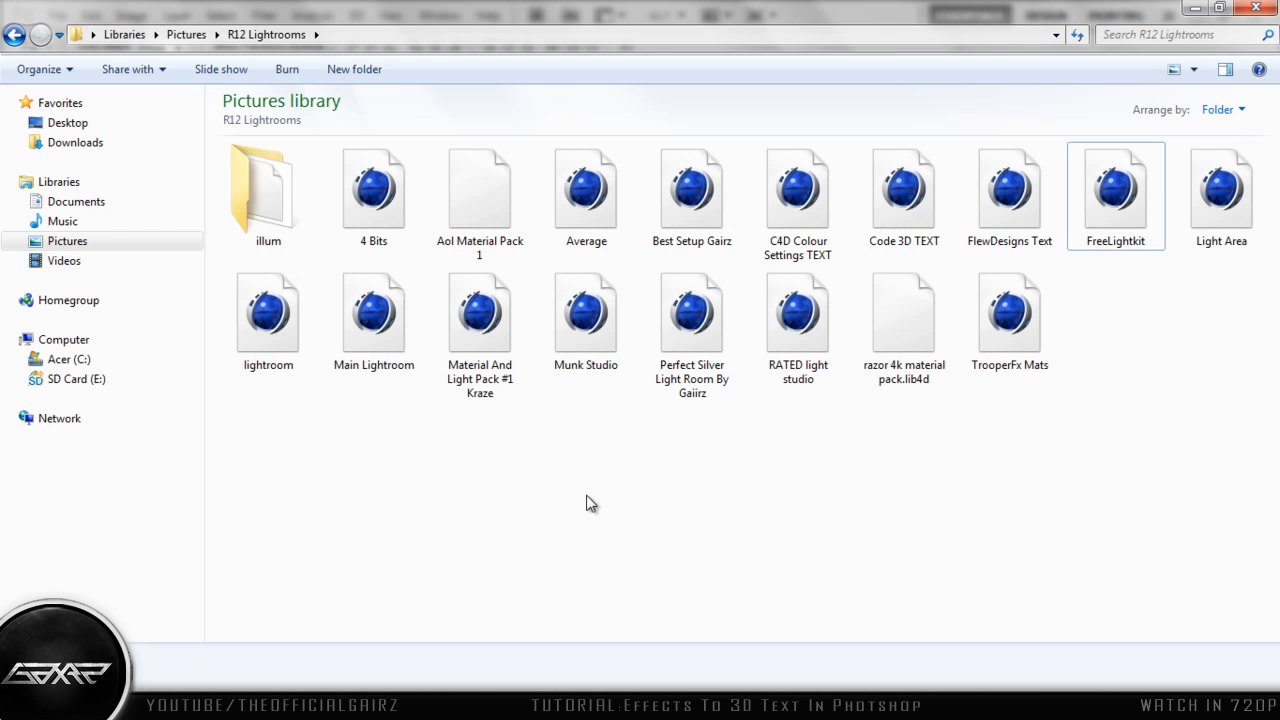
pyautogui.click(160, 244)
pyautogui.doubleClick(300, 235)
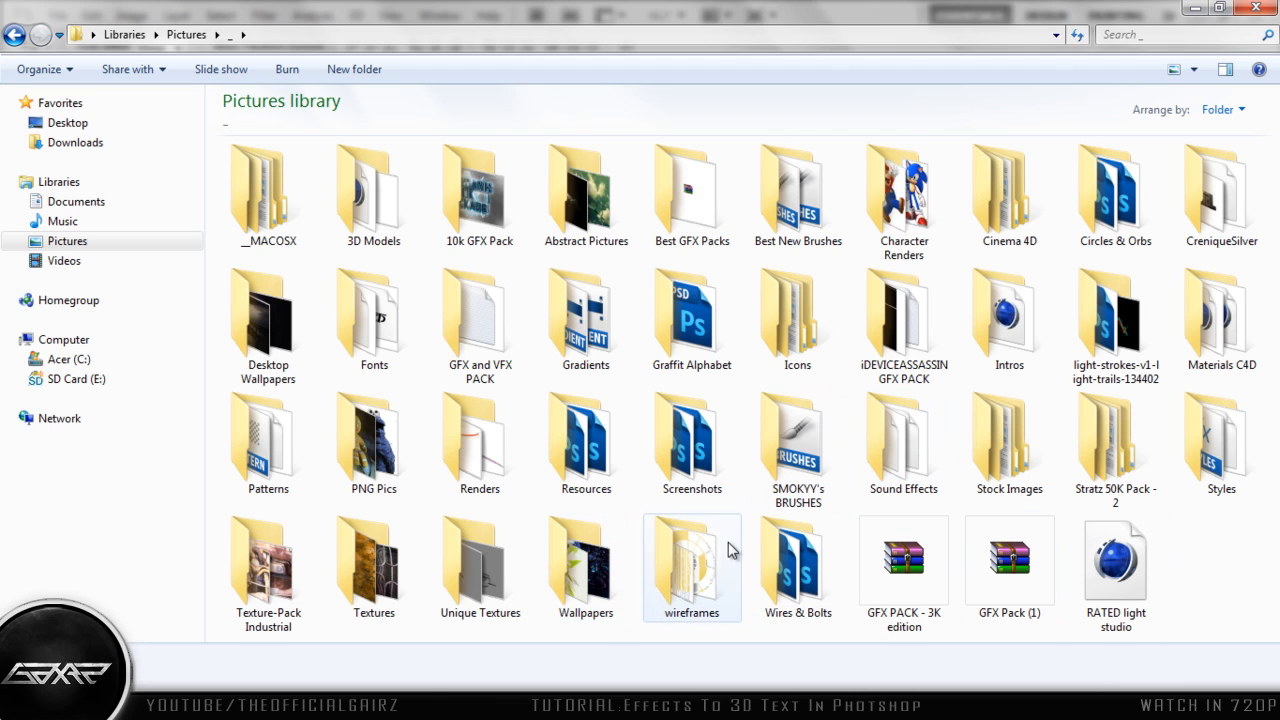
pyautogui.doubleClick(380, 556)
pyautogui.click(16, 35)
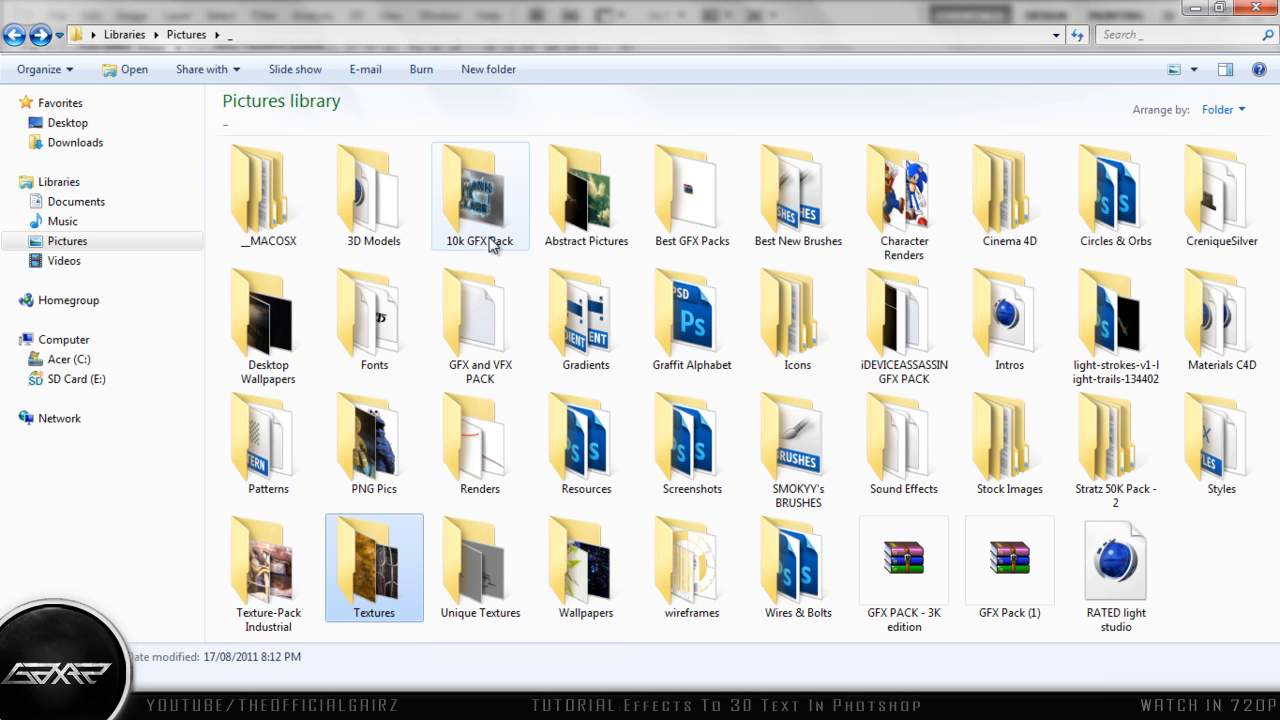
pyautogui.doubleClick(695, 203)
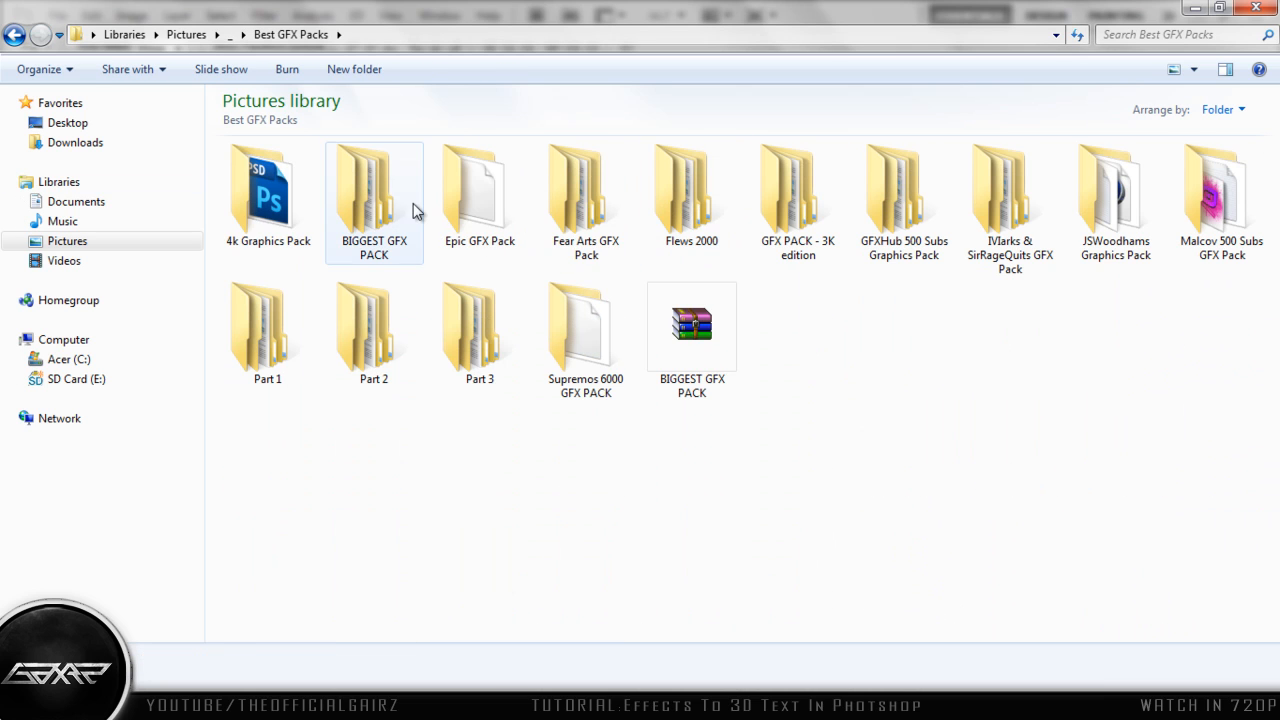
pyautogui.doubleClick(268, 195)
pyautogui.doubleClick(722, 250)
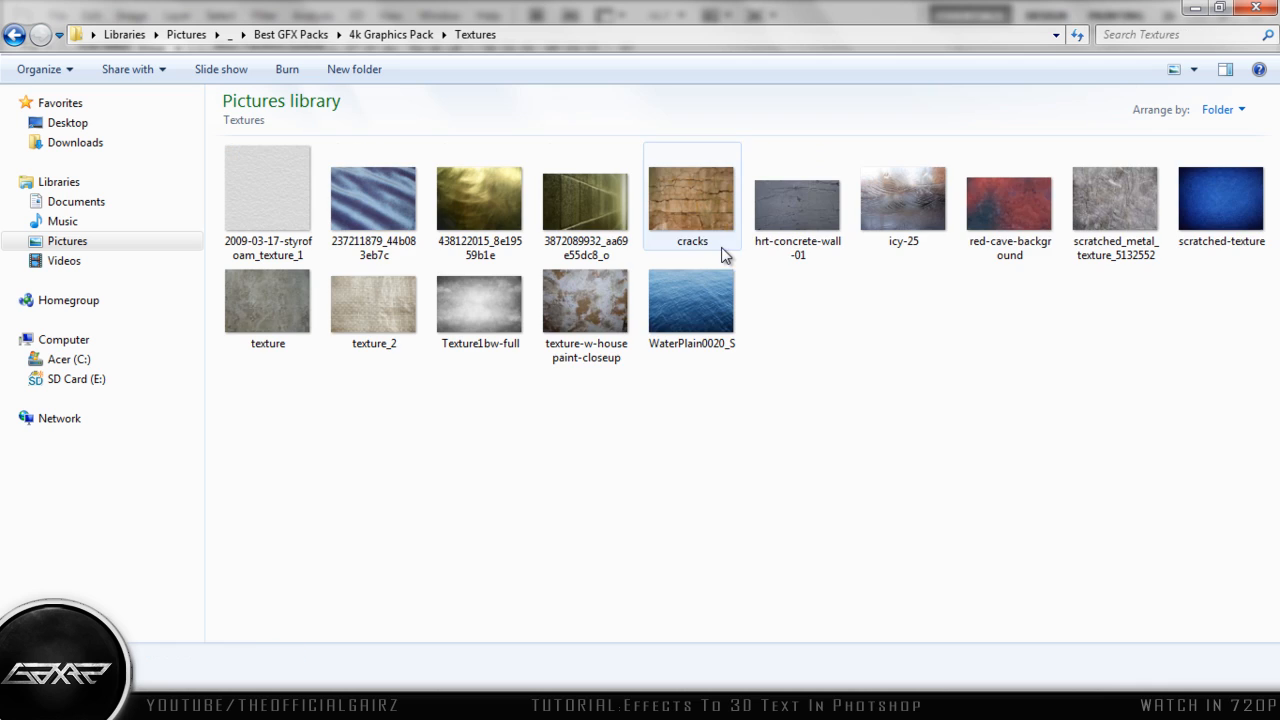
pyautogui.moveTo(791, 445); pyautogui.dragTo(480, 400)
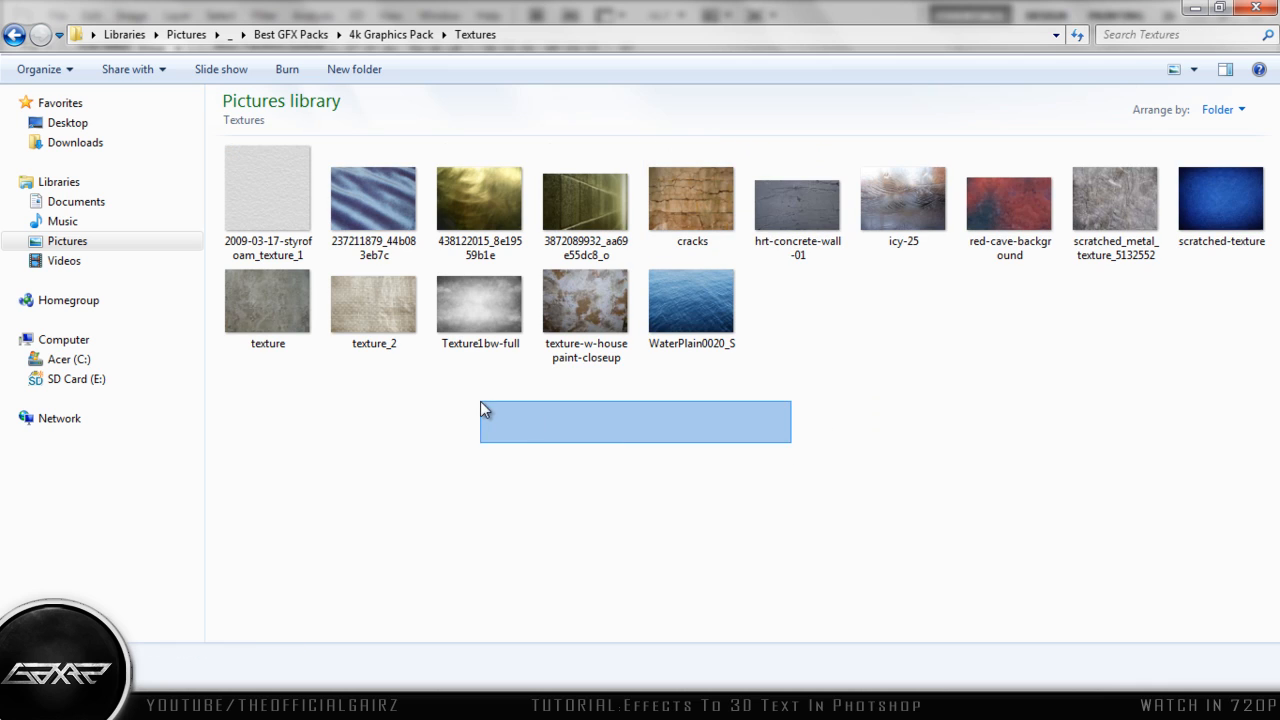
# - Place the texture image 438122015_8e19559b1e into the Photoshop document at 100% scale, covering the right half of the GAIRZ text
pyautogui.moveTo(468, 185); pyautogui.dragTo(467, 442)
pyautogui.moveTo(606, 391); pyautogui.dragTo(598, 385)
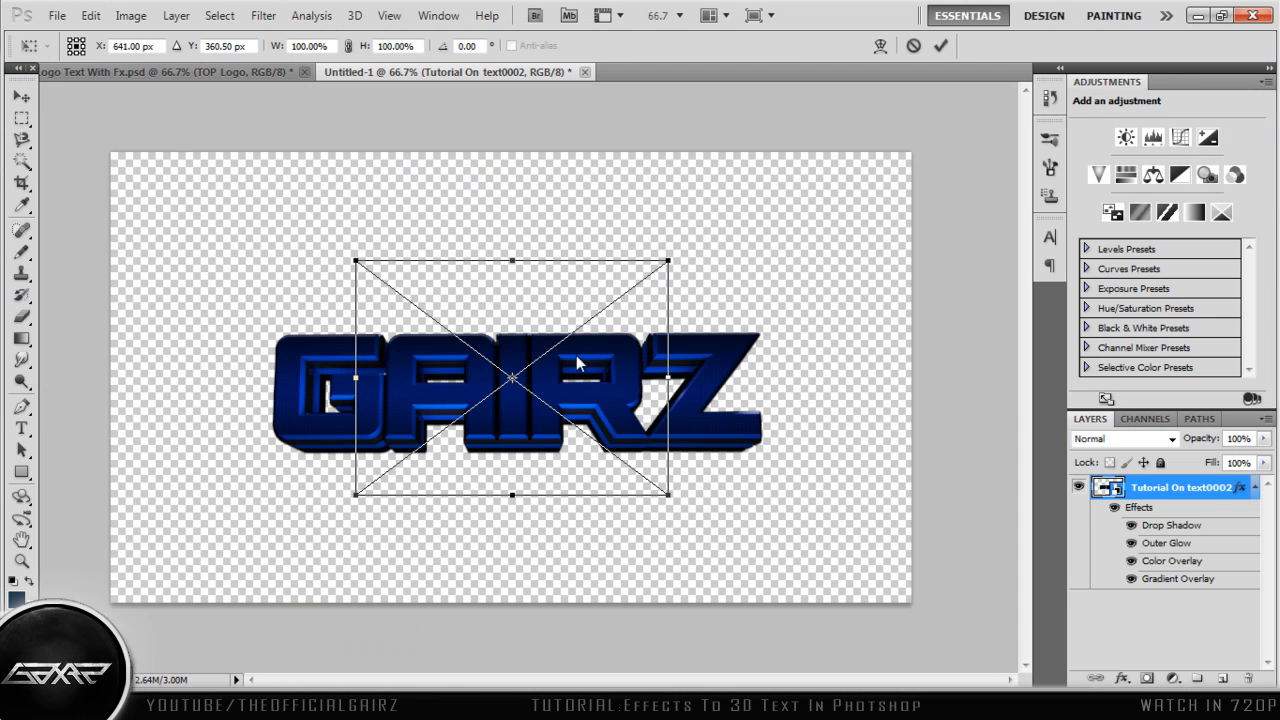
pyautogui.moveTo(732, 367); pyautogui.dragTo(732, 363)
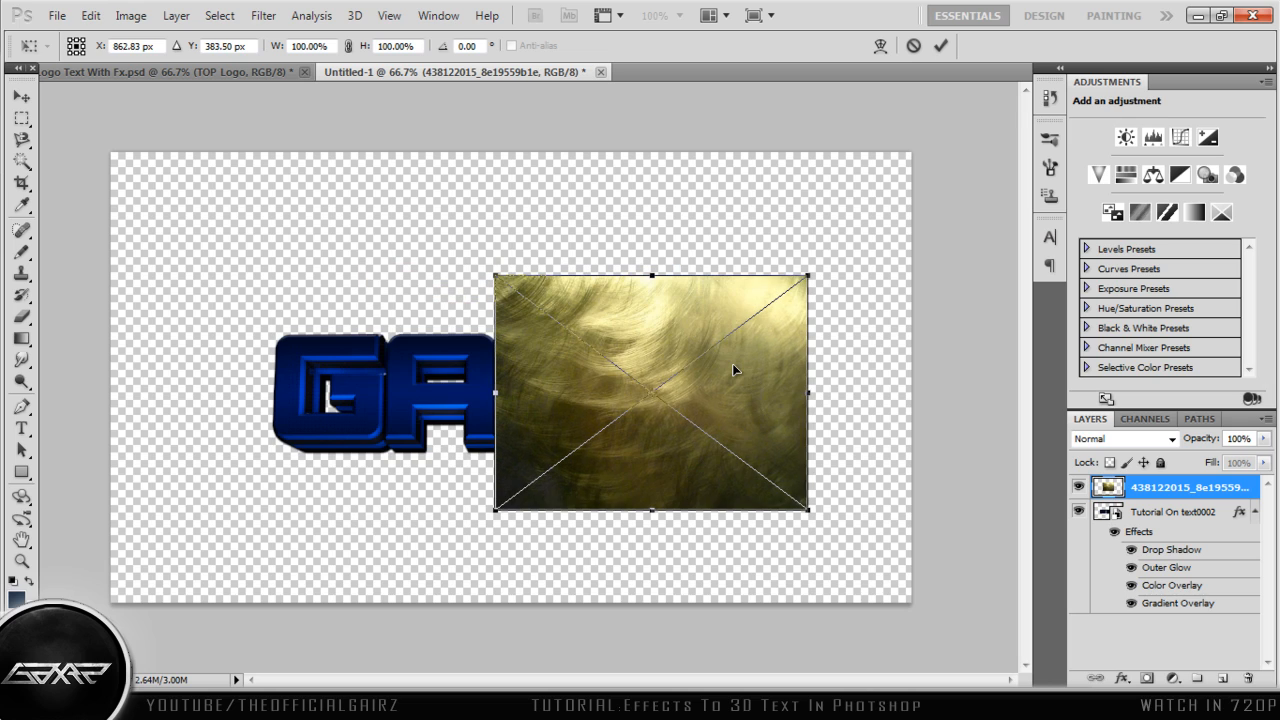
pyautogui.click(940, 45)
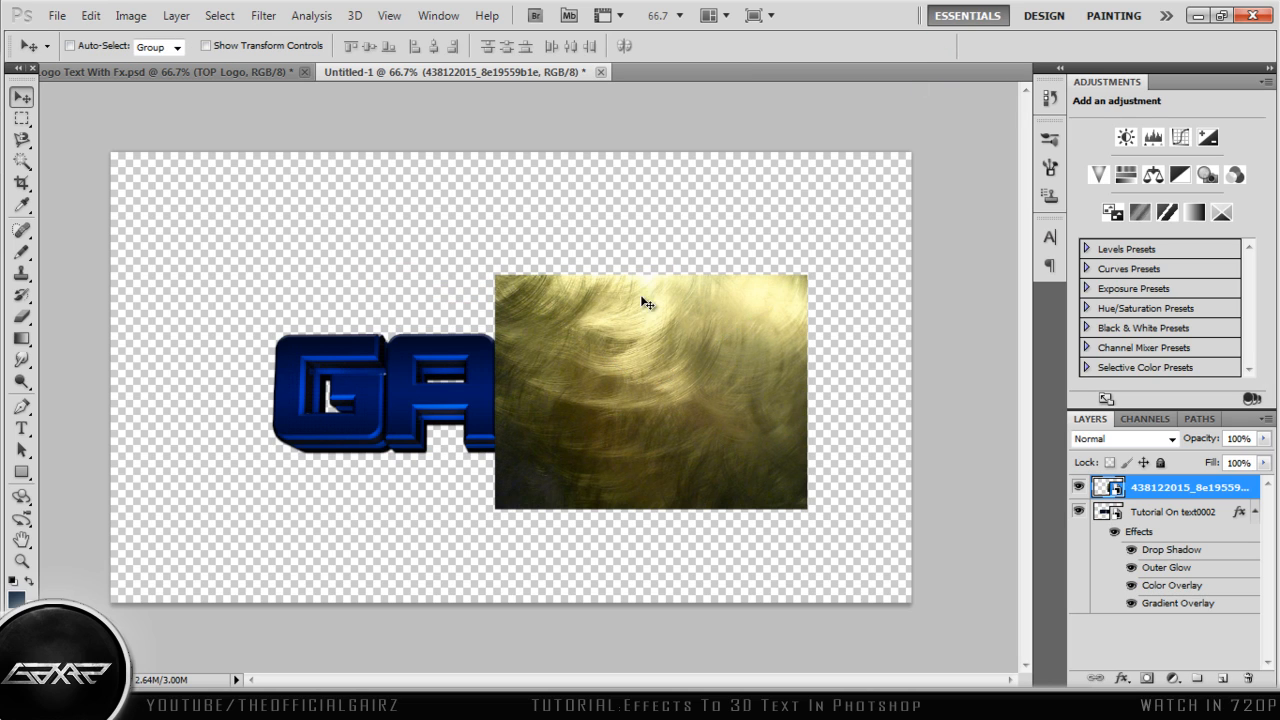
# - Collapse the text layer's effects list and rasterize the placed texture layer
pyautogui.click(1255, 512)
pyautogui.rightClick(1199, 488)
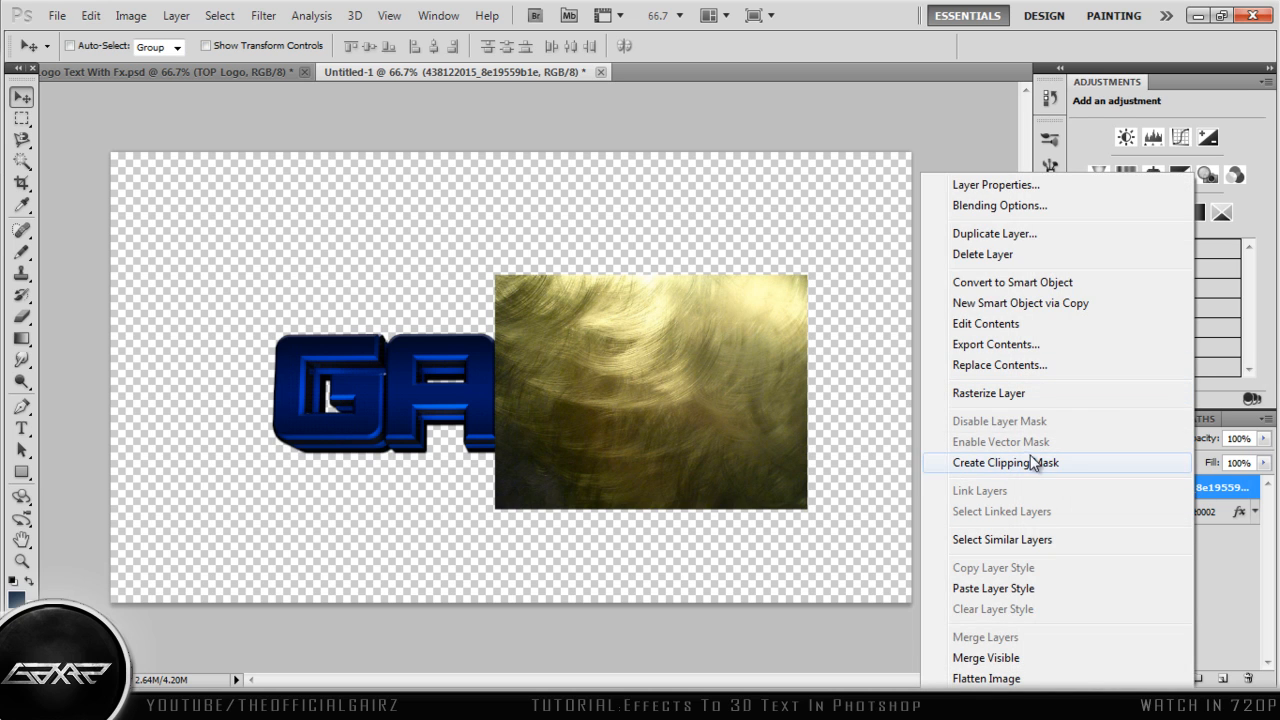
pyautogui.click(730, 305)
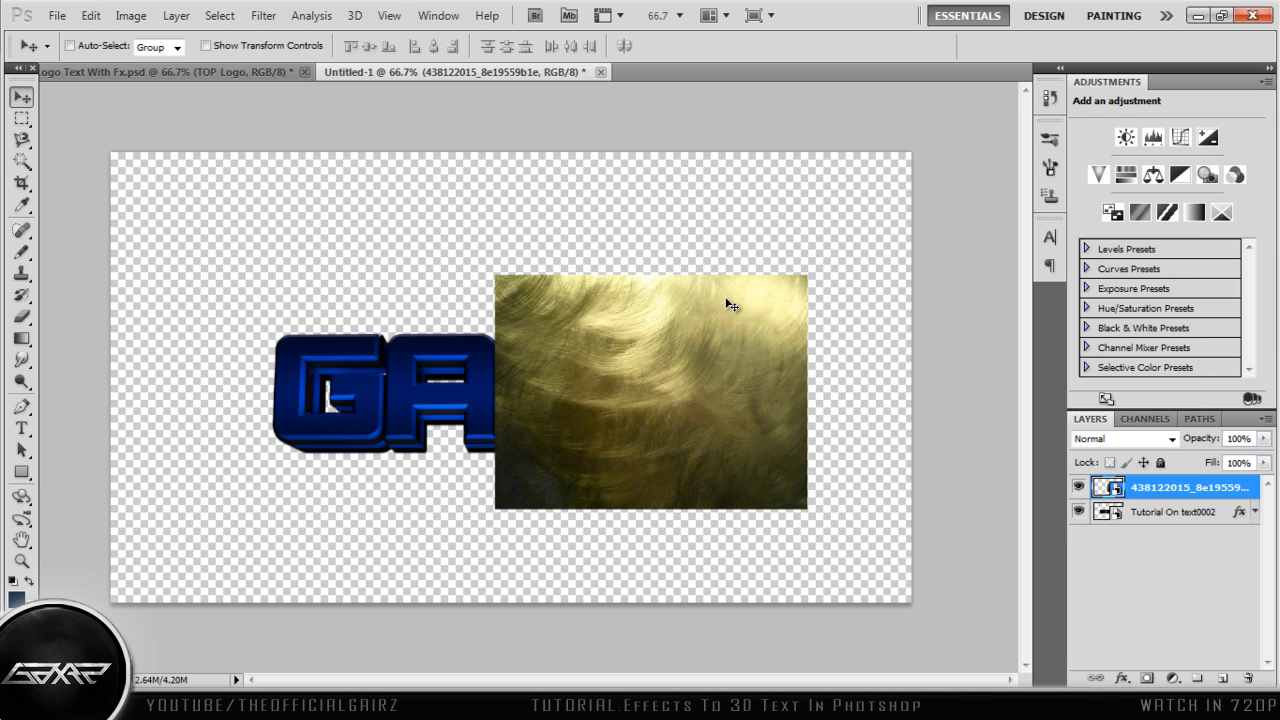
pyautogui.rightClick(1182, 493)
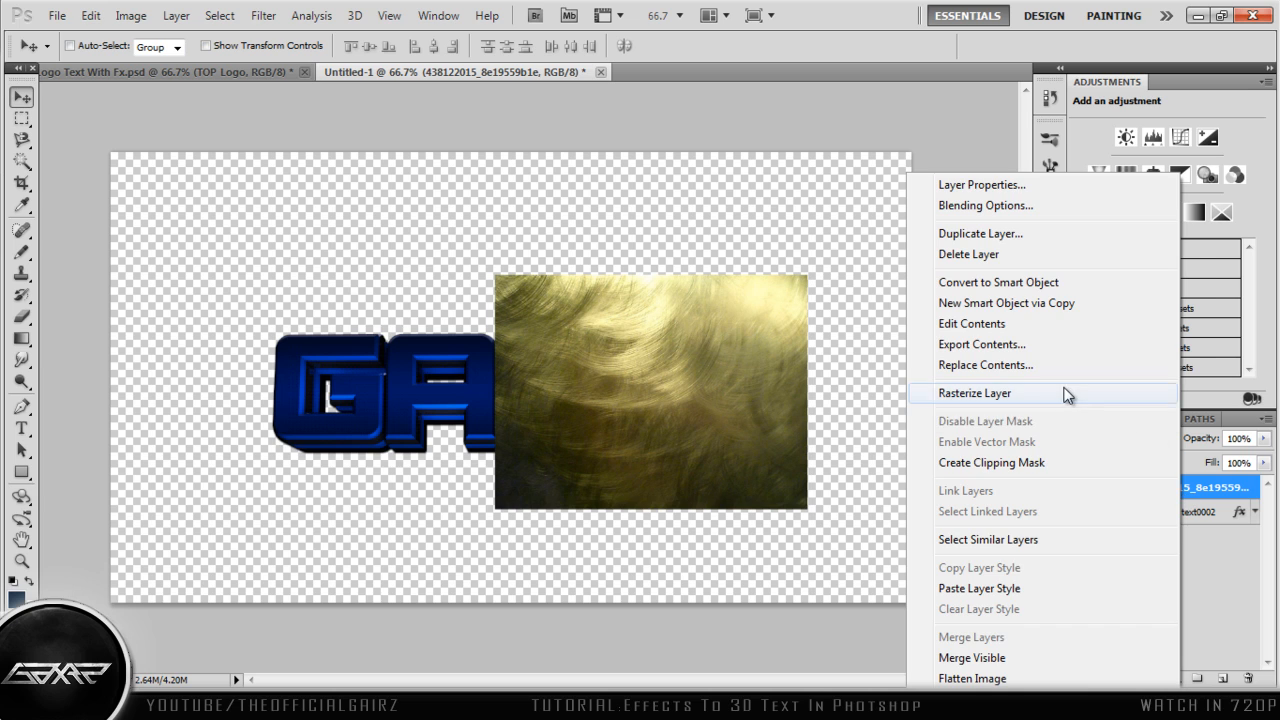
pyautogui.click(985, 393)
# - Desaturate the texture layer with Hue/Saturation, setting the saturation to -100
pyautogui.hotkey('ctrl', 'u')
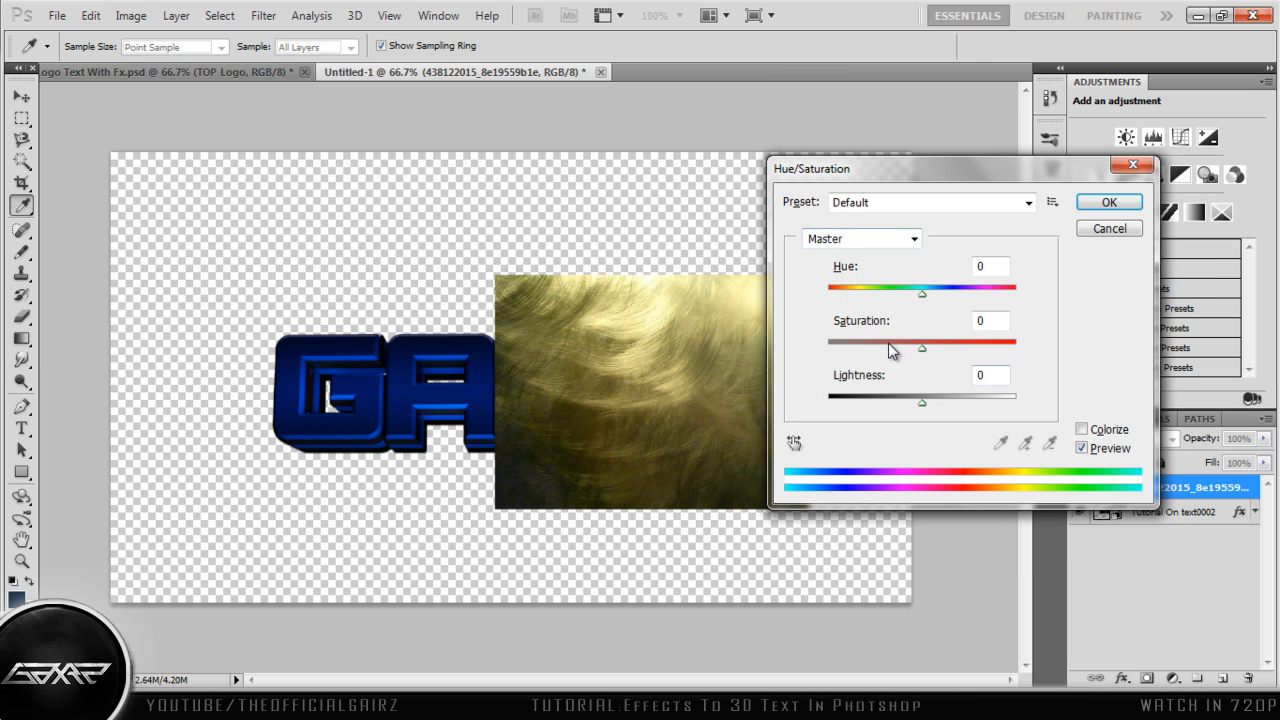
pyautogui.moveTo(920, 352); pyautogui.dragTo(768, 331)
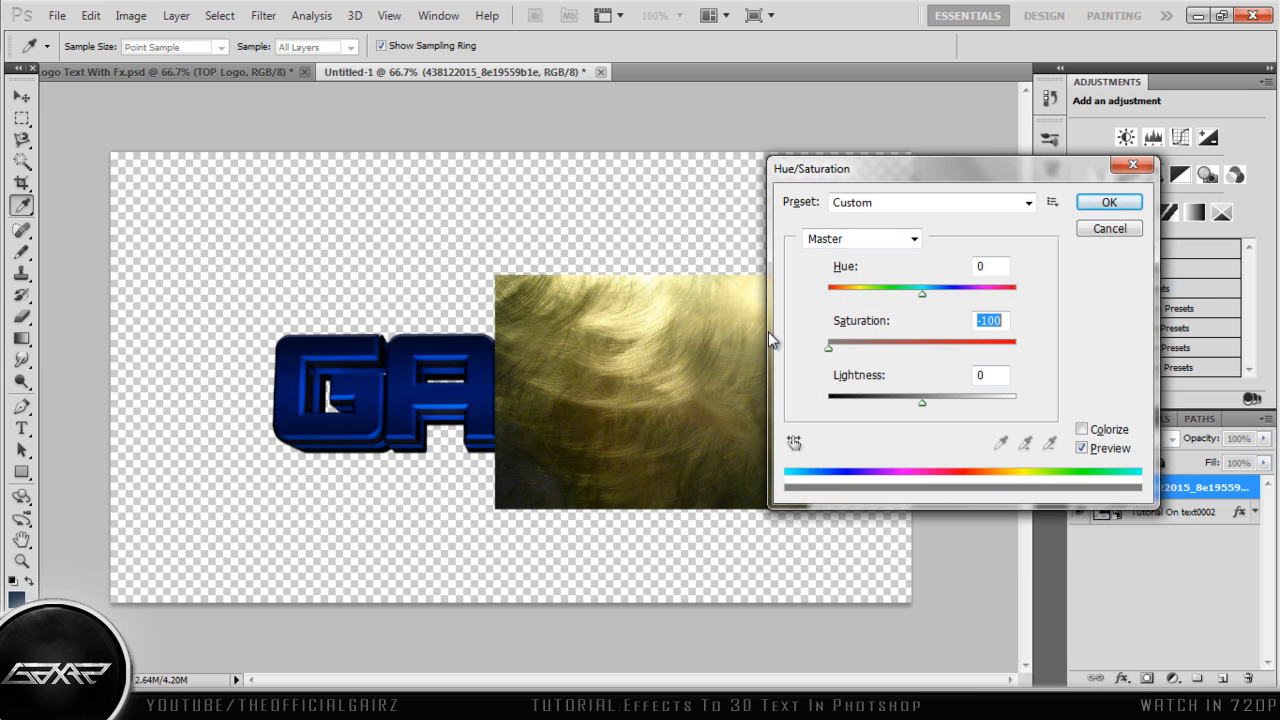
pyautogui.click(1112, 203)
pyautogui.press('v')
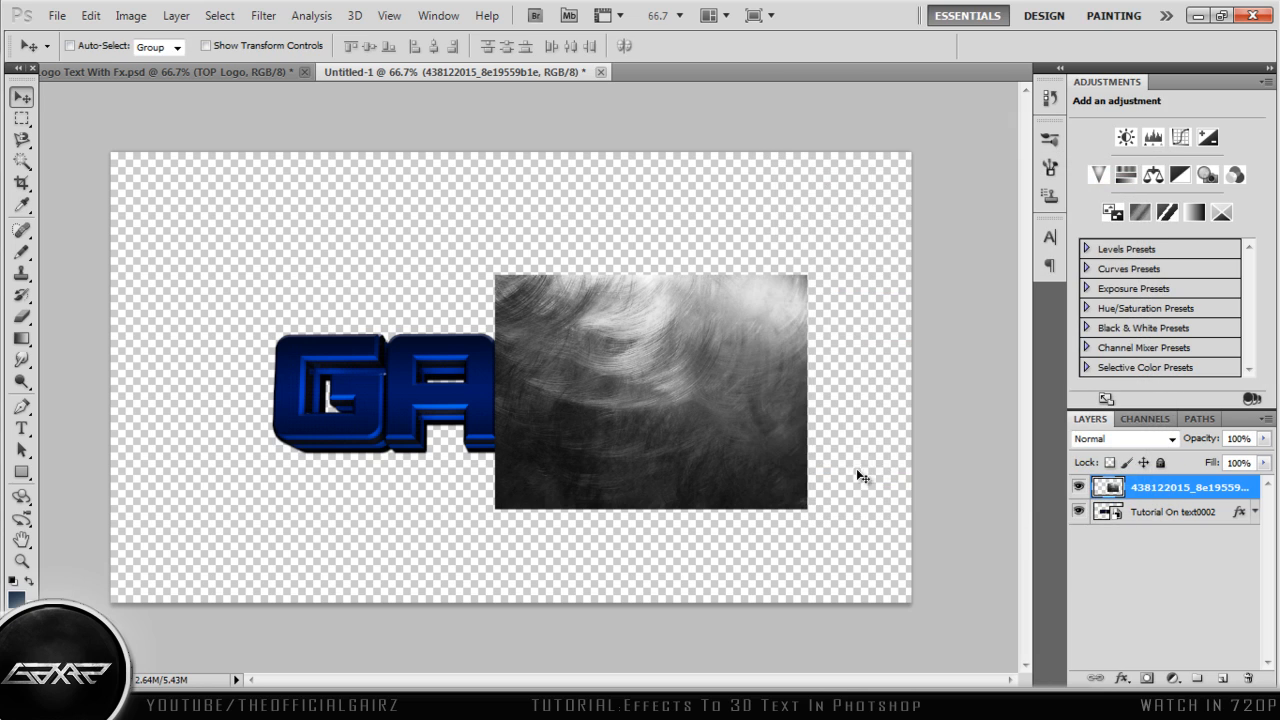
# - Clip the texture layer to the text layer and set its blend mode to Soft Light
pyautogui.rightClick(1170, 493)
pyautogui.click(1129, 256)
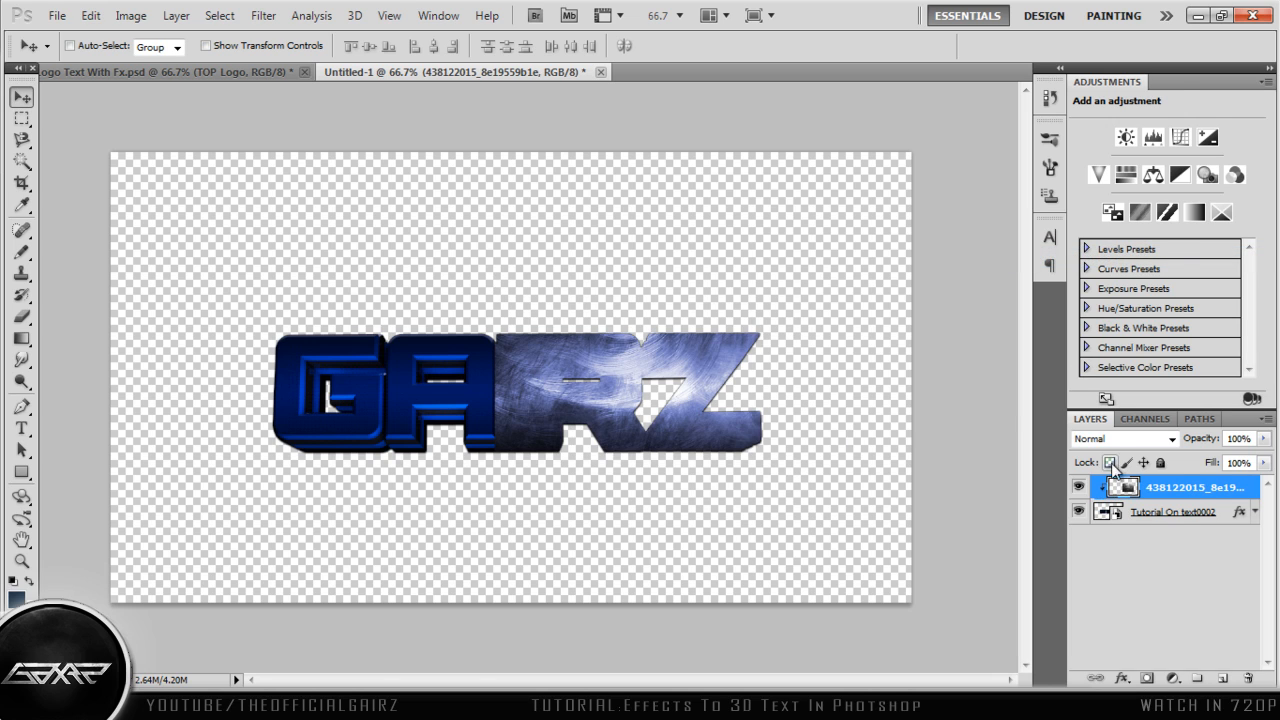
pyautogui.click(1124, 438)
pyautogui.click(1112, 251)
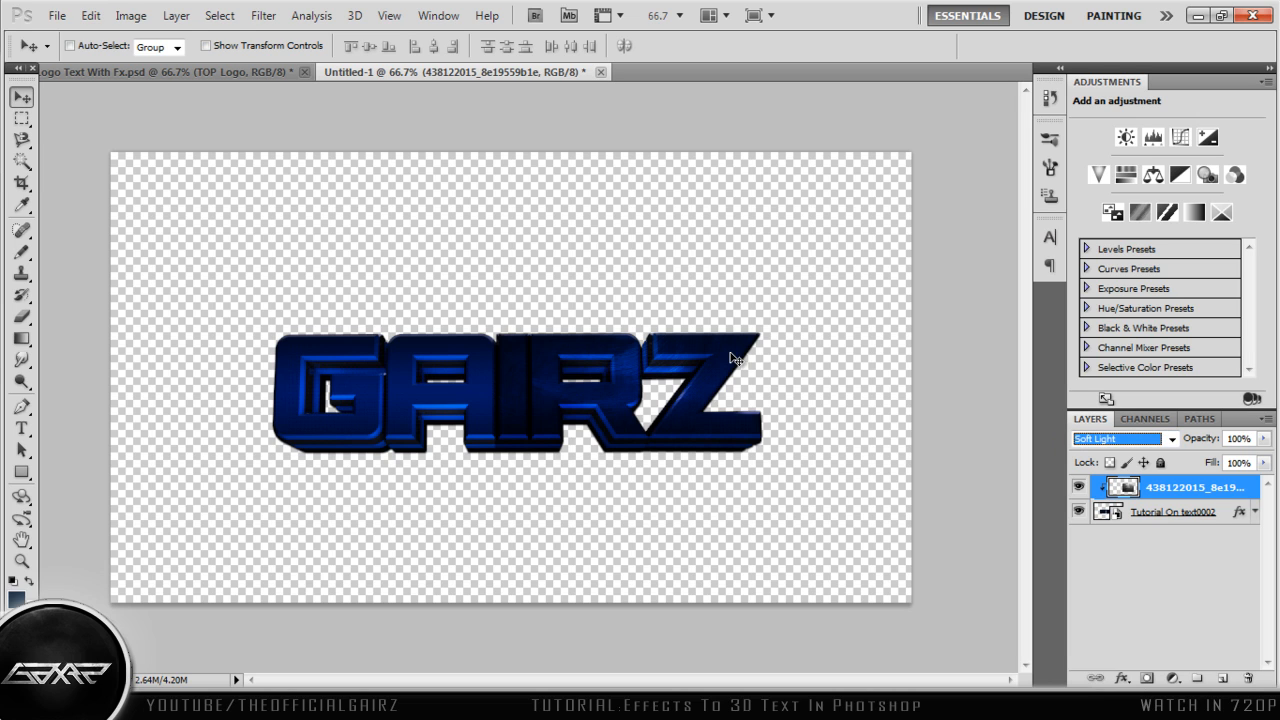
# - Duplicate the texture layer, move the copy beside the original over the text's left half, and release the original's clipping mask
pyautogui.hotkey('ctrl', 'j')
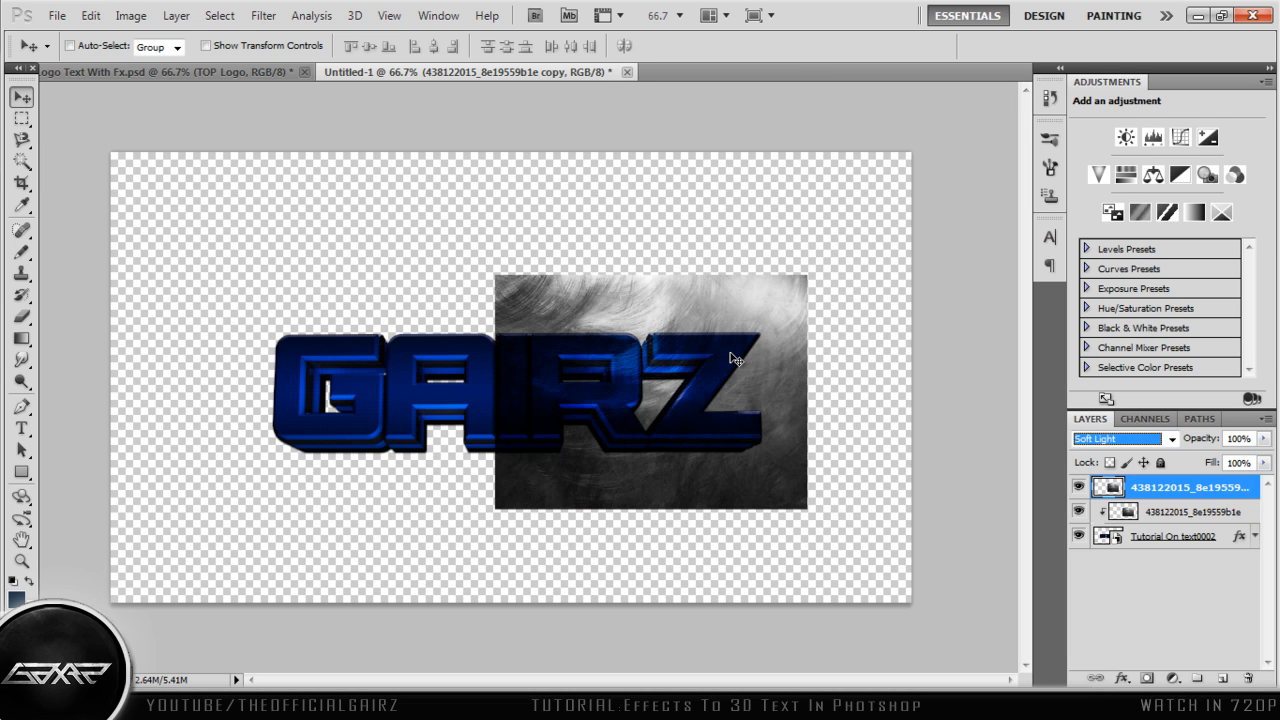
pyautogui.moveTo(753, 365); pyautogui.dragTo(438, 365)
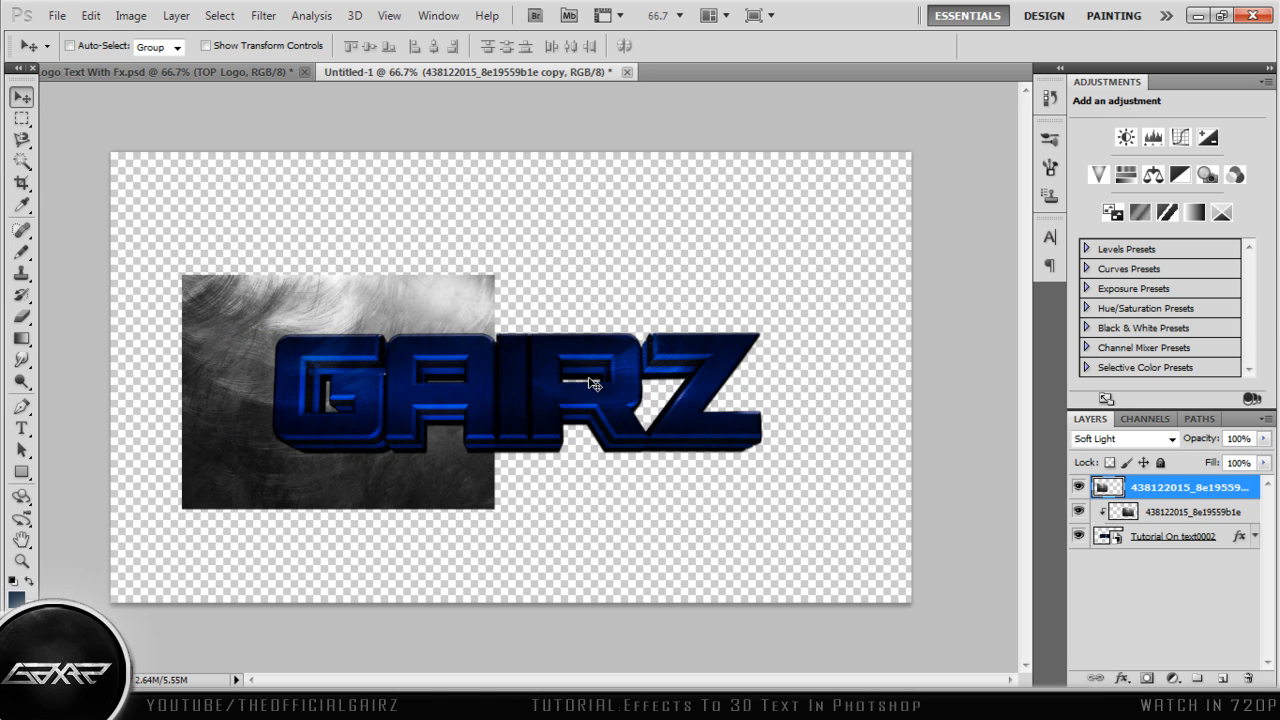
pyautogui.rightClick(1180, 511)
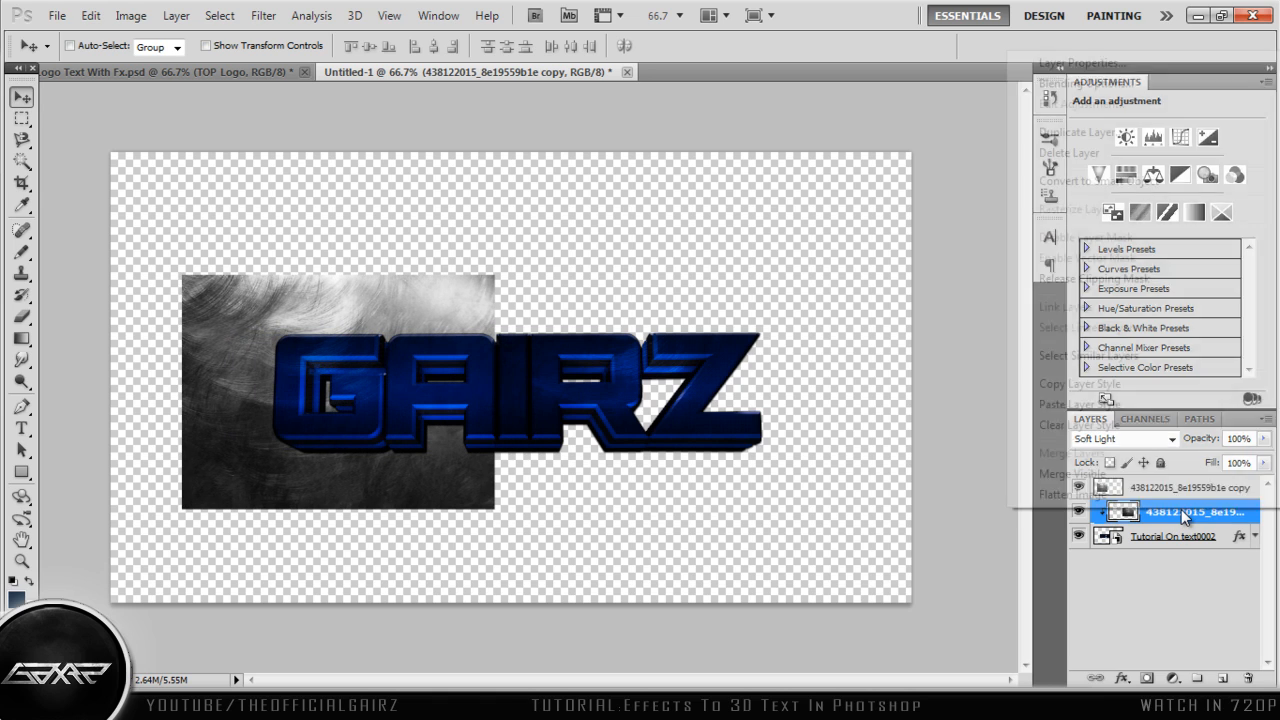
pyautogui.click(1094, 278)
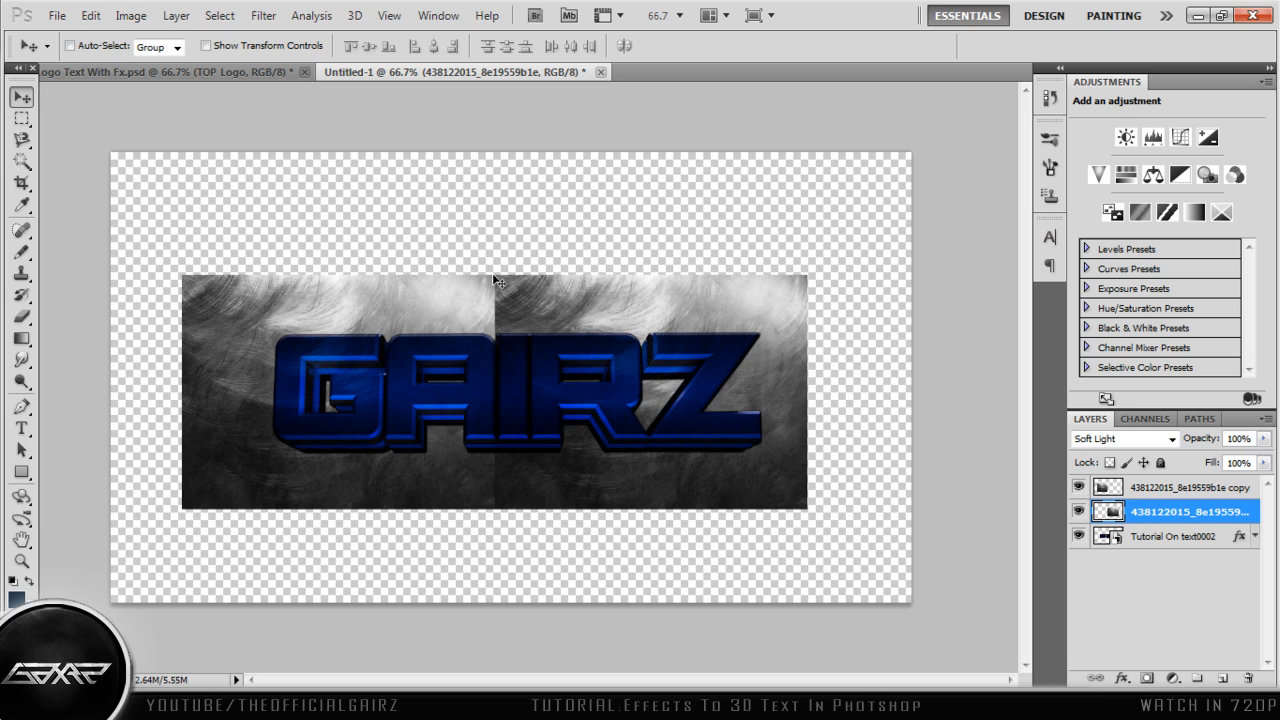
# - Flip the duplicated texture over the text's left half horizontally so it mirrors the original texture
pyautogui.hotkey('ctrl', 't')
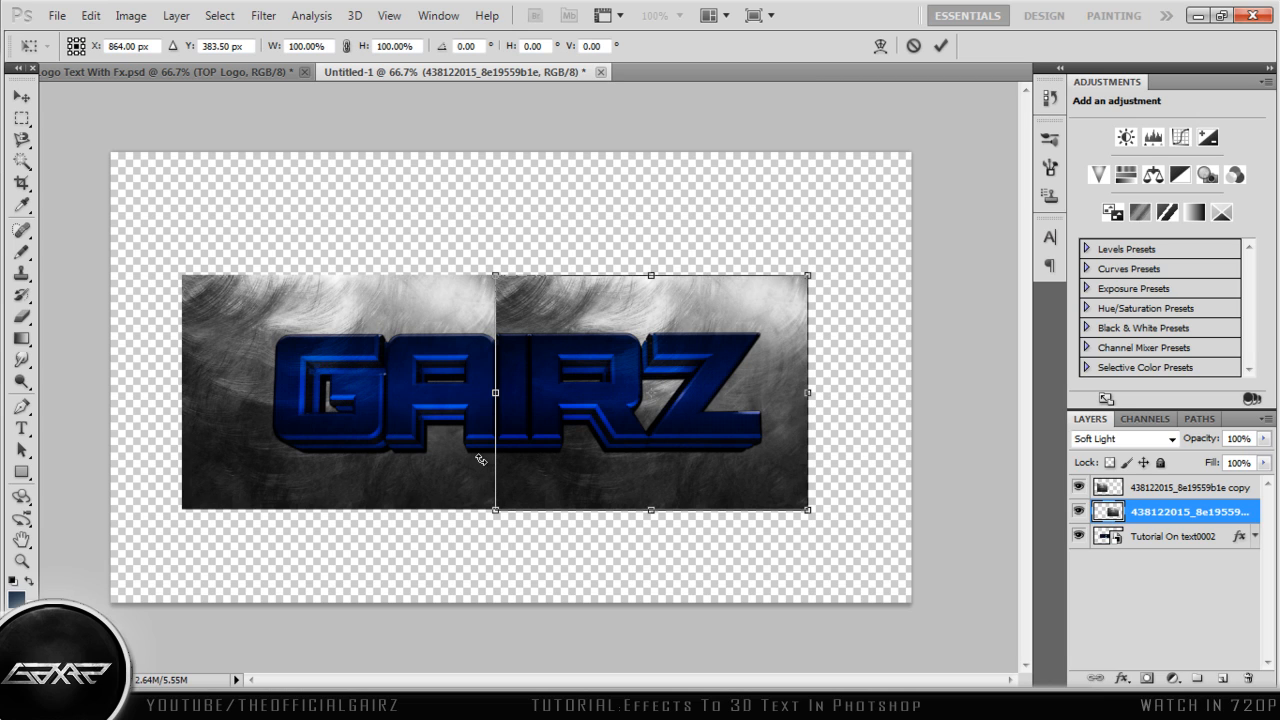
pyautogui.click(940, 46)
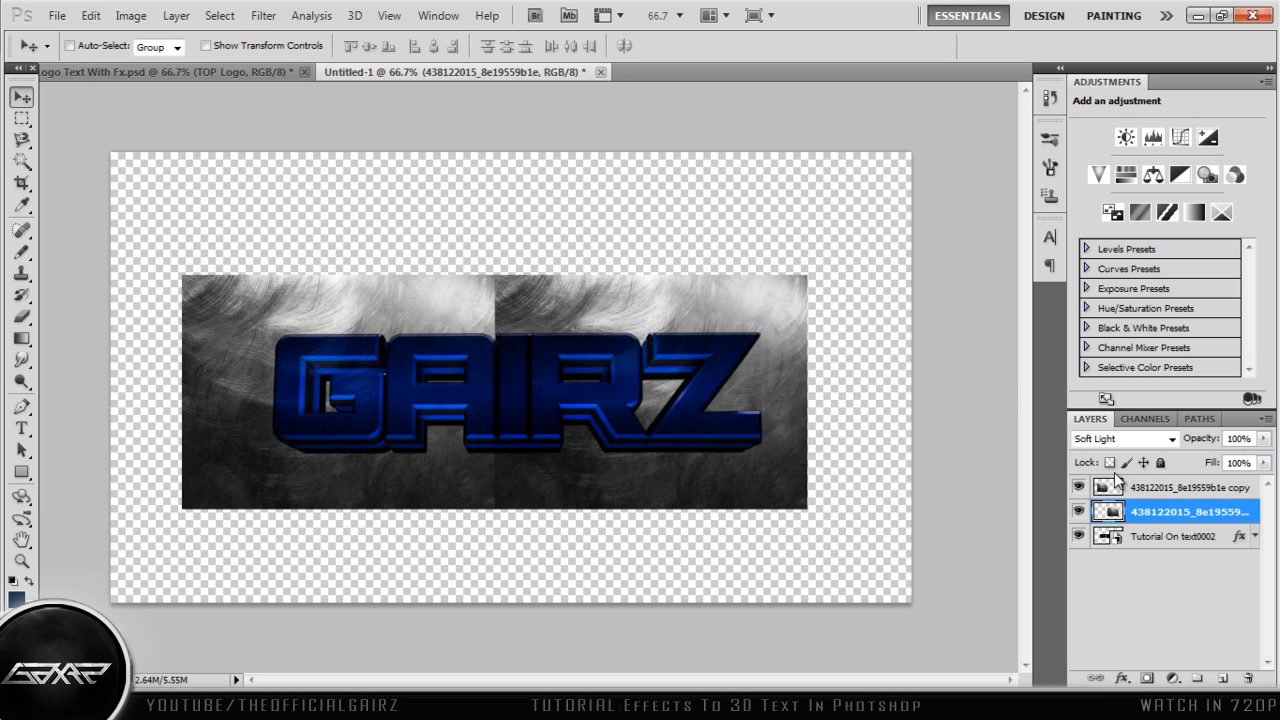
pyautogui.click(1157, 494)
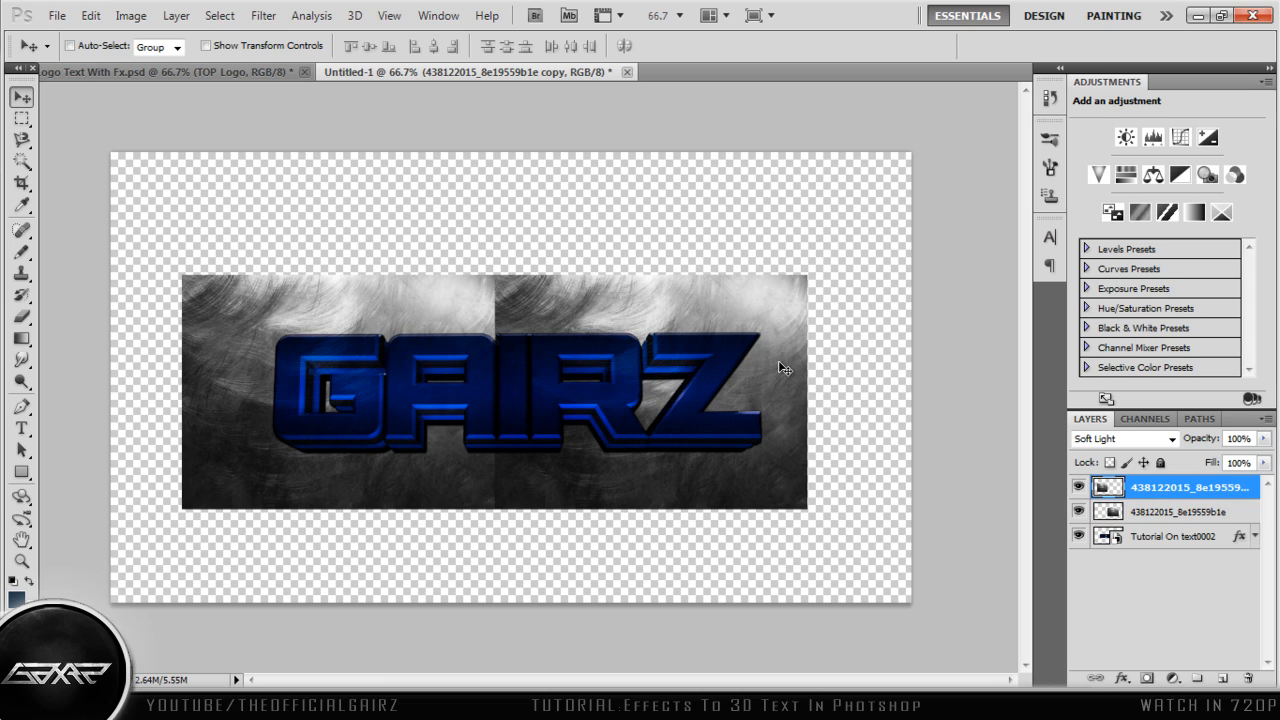
pyautogui.hotkey('ctrl', 't')
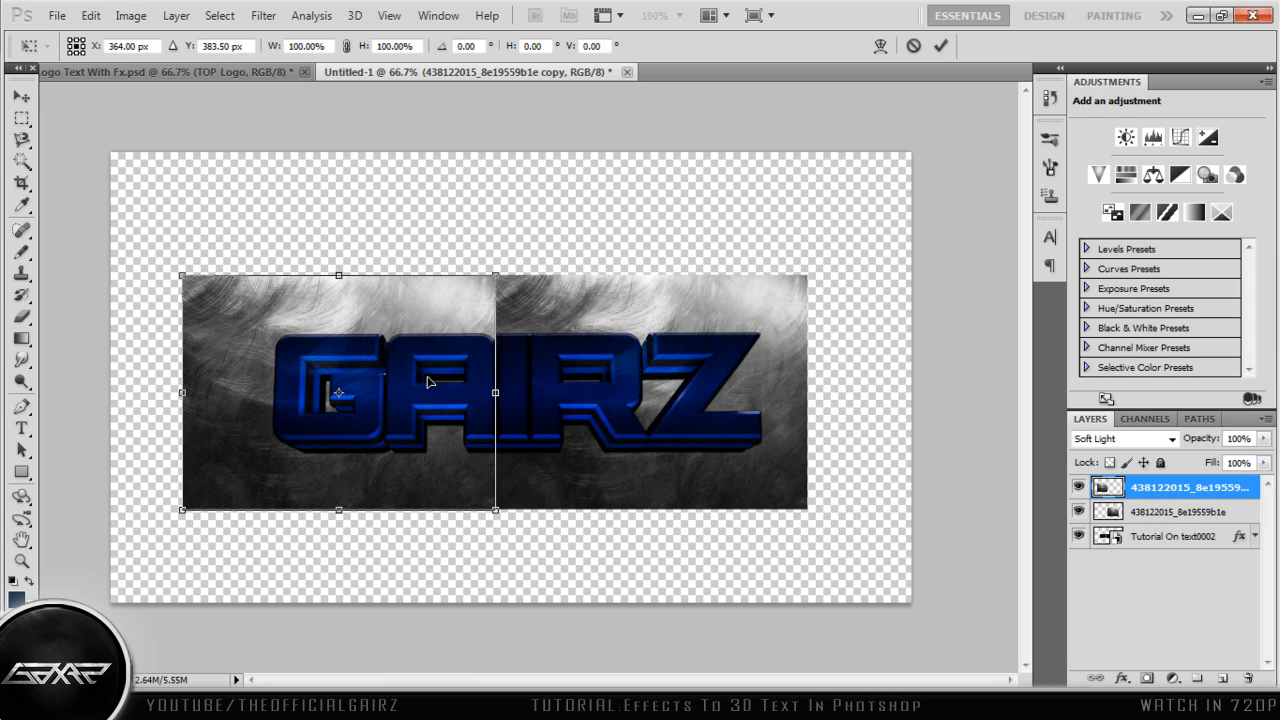
pyautogui.rightClick(329, 362)
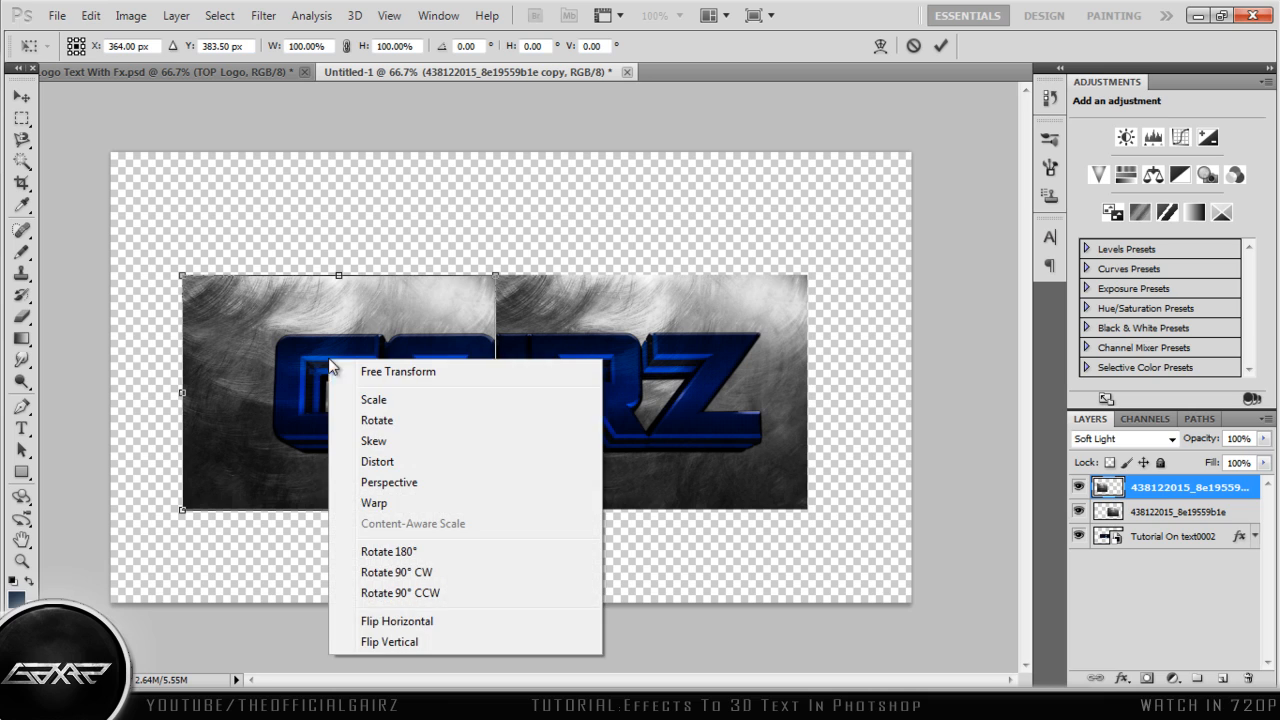
pyautogui.click(380, 618)
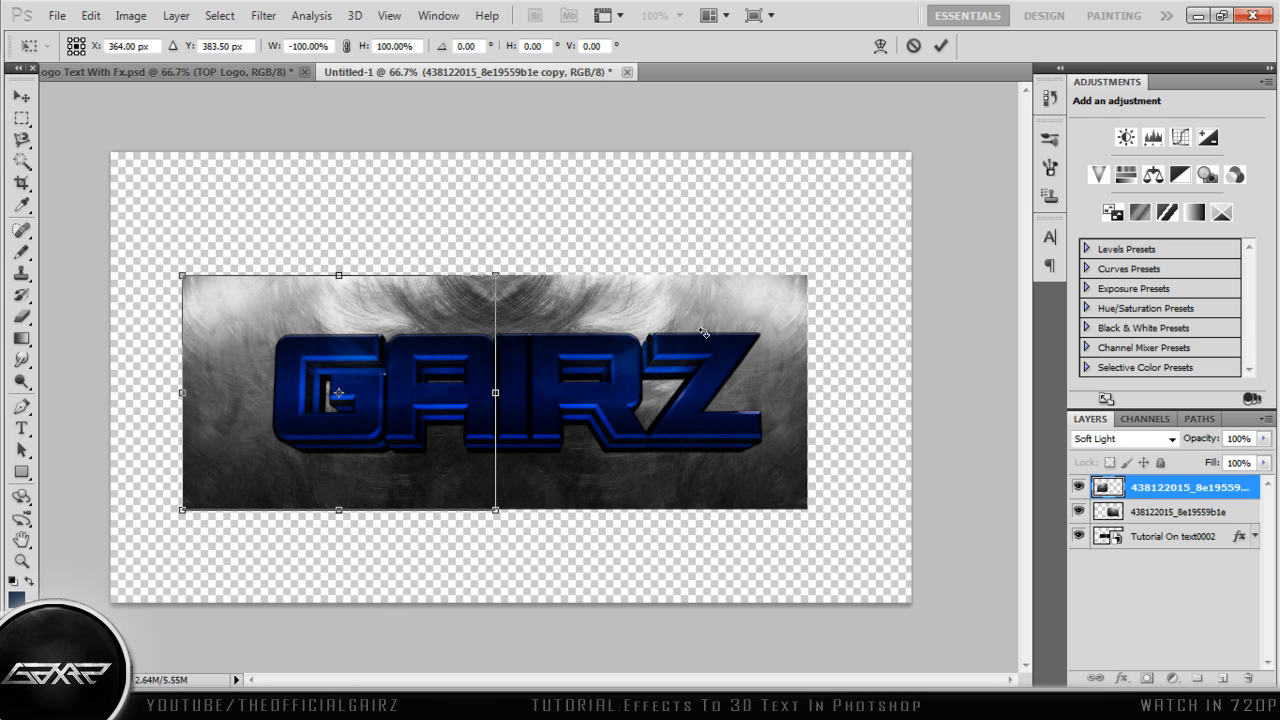
pyautogui.click(940, 45)
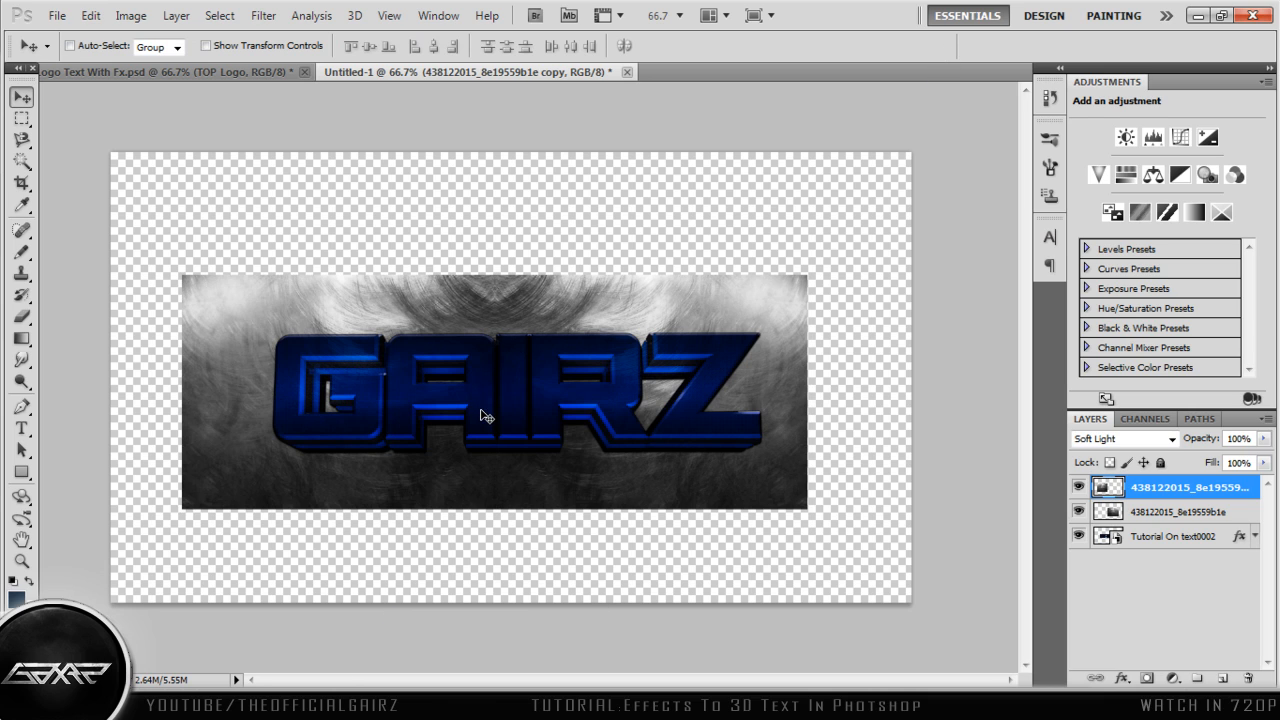
# - Clip both metal texture layers to the text layer together
pyautogui.keyDown('shift'); pyautogui.click(1181, 512); pyautogui.keyUp('shift')
pyautogui.rightClick(1181, 512)
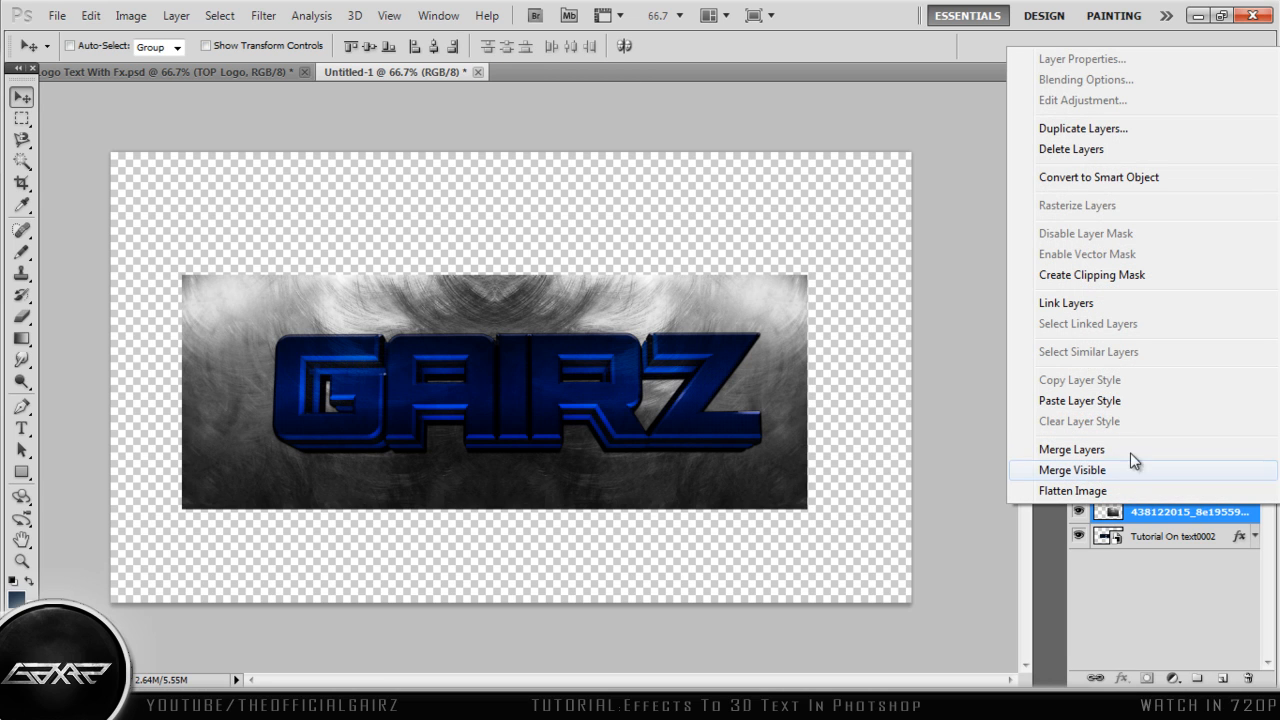
pyautogui.click(1175, 510)
pyautogui.rightClick(1171, 492)
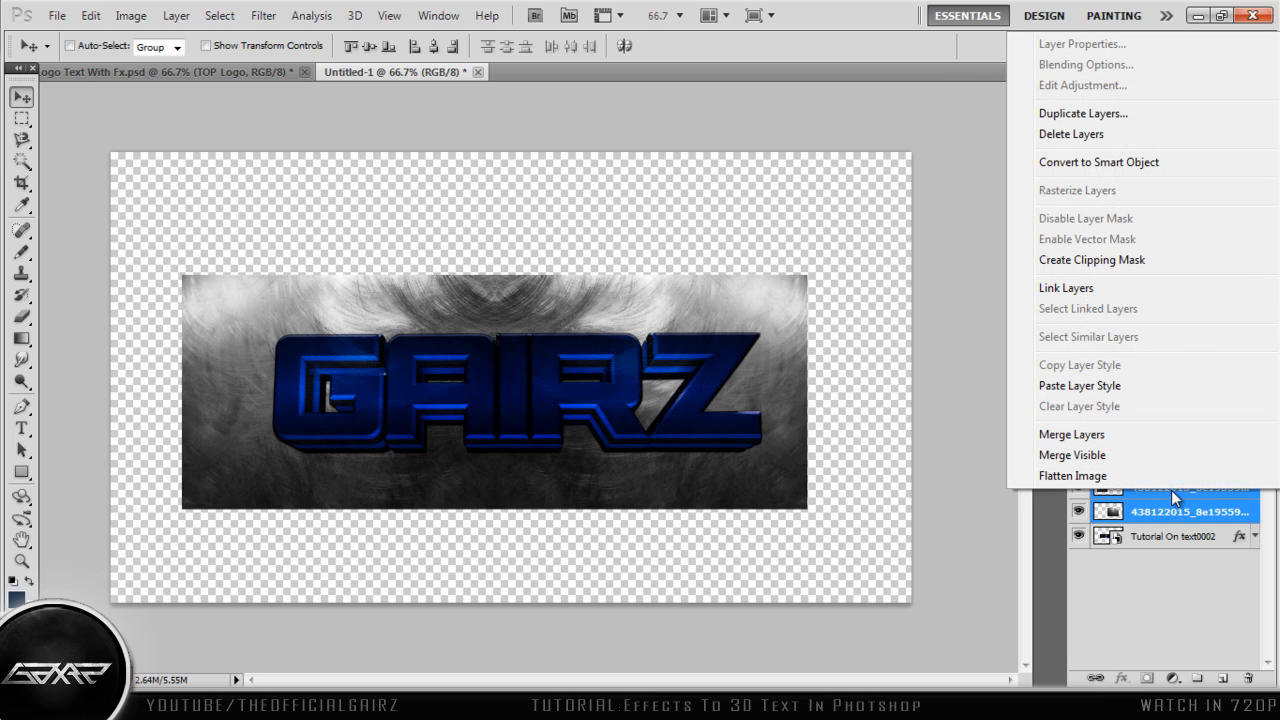
pyautogui.click(1130, 262)
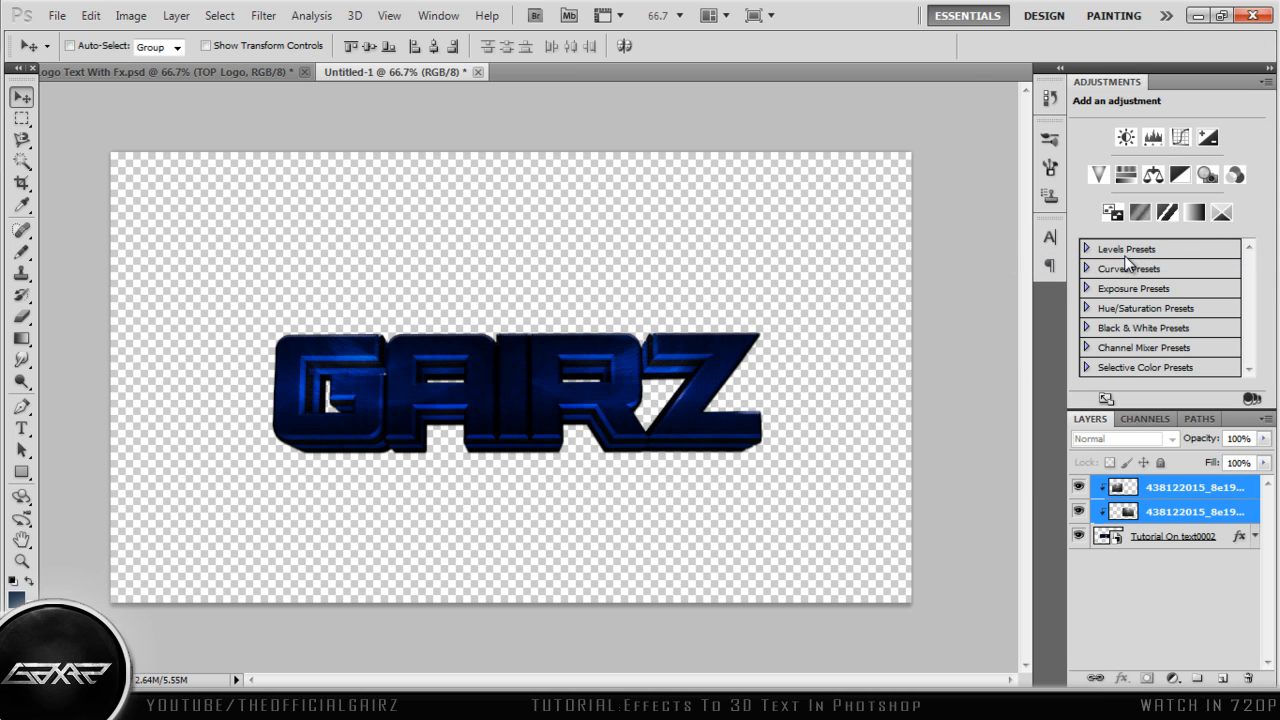
# - Set the opacity of both clipped metal texture layers to 77%
pyautogui.click(1165, 495)
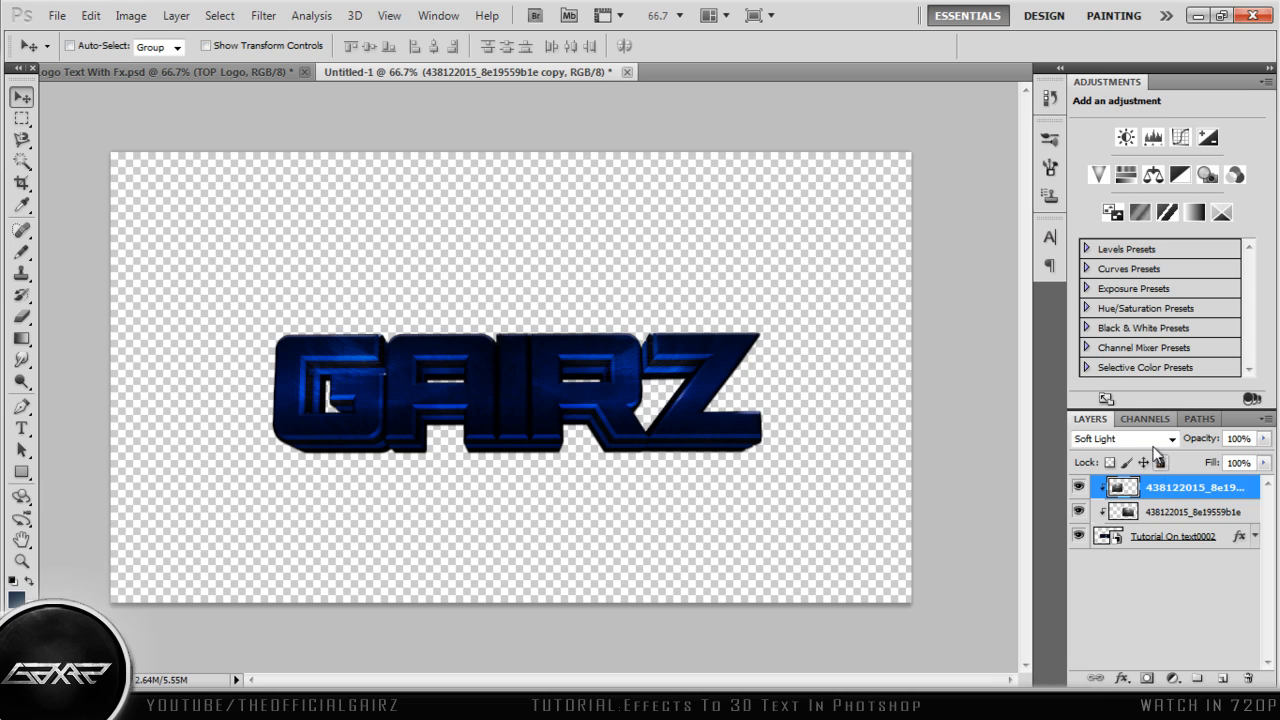
pyautogui.click(1168, 513)
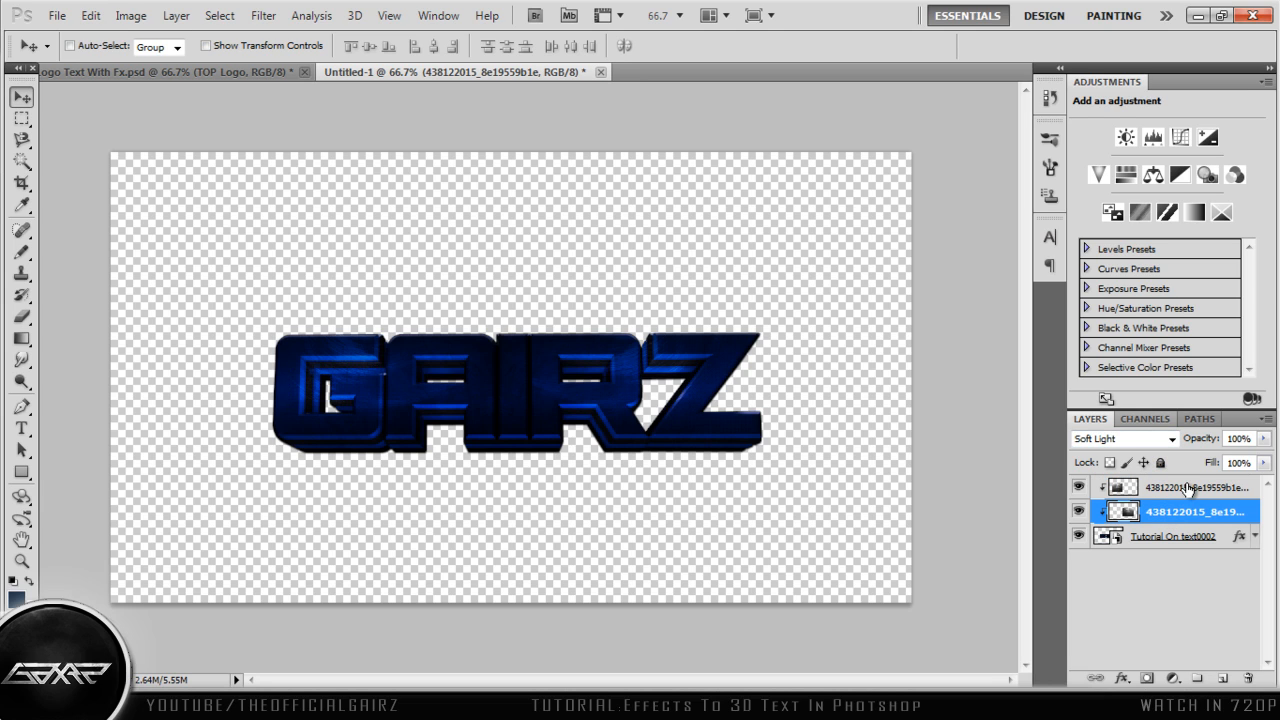
pyautogui.keyDown('shift'); pyautogui.click(1188, 487); pyautogui.keyUp('shift')
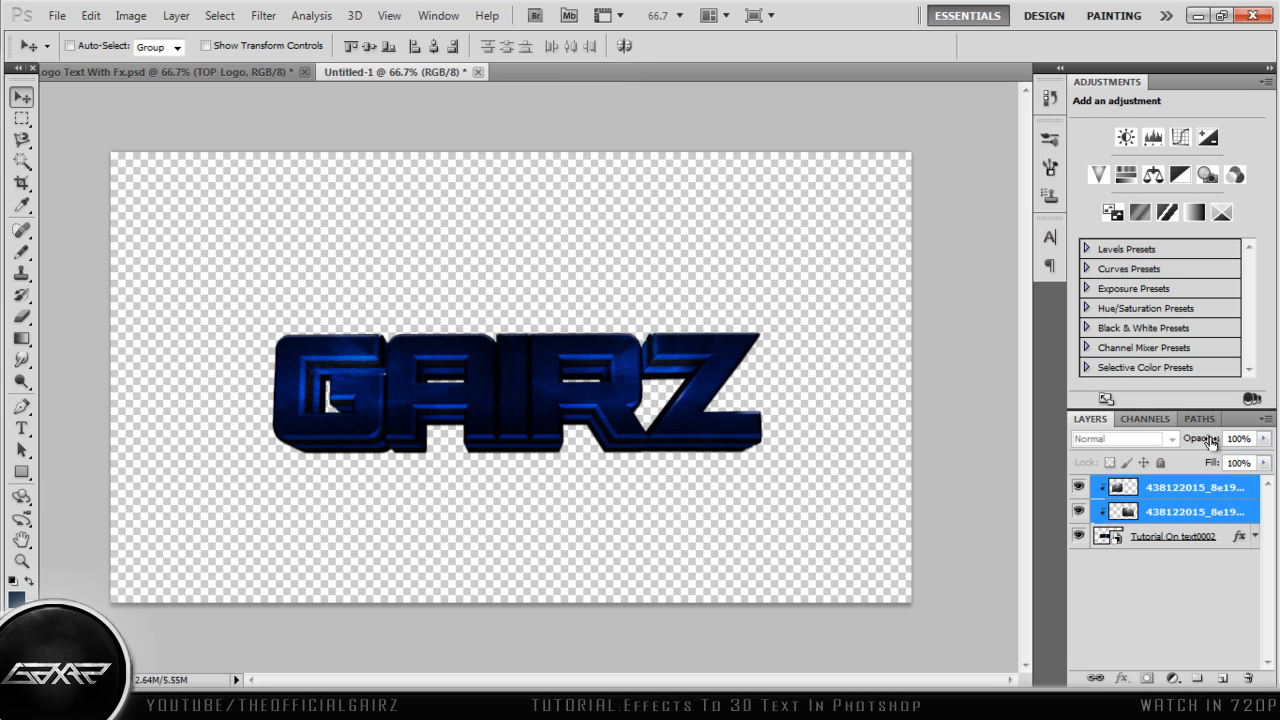
pyautogui.moveTo(1210, 441)
pyautogui.mouseDown()
pyautogui.moveTo(1128, 443)
pyautogui.moveTo(1192, 445)
pyautogui.mouseUp()
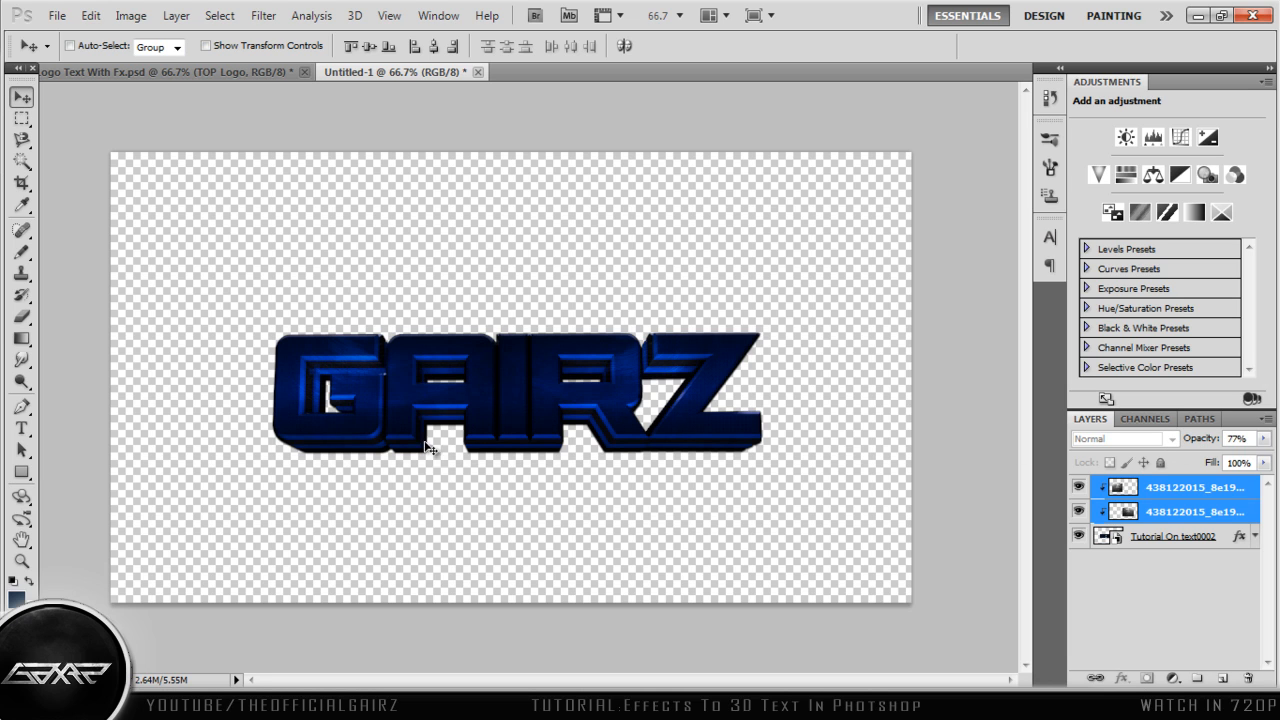
# - Place the WaterPlain0020_S image from the Textures folder into the Photoshop document
pyautogui.click(232, 704)
pyautogui.click(590, 419)
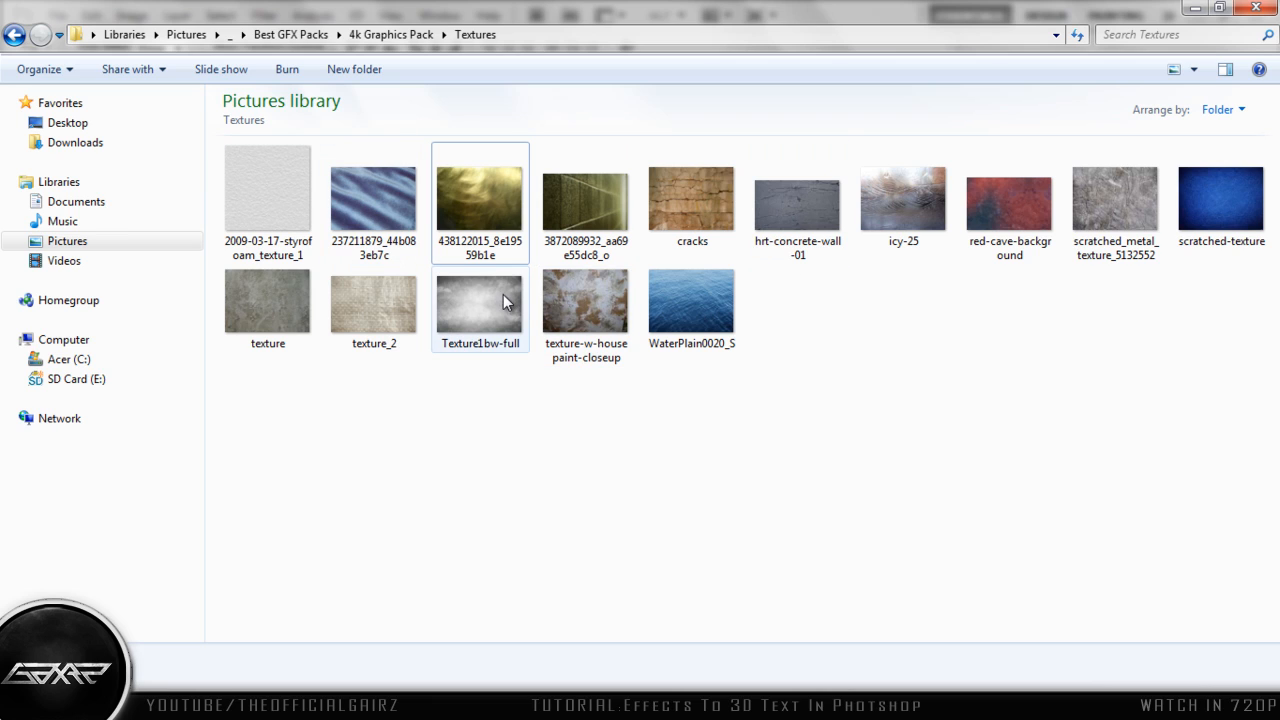
pyautogui.moveTo(479, 305); pyautogui.dragTo(486, 411)
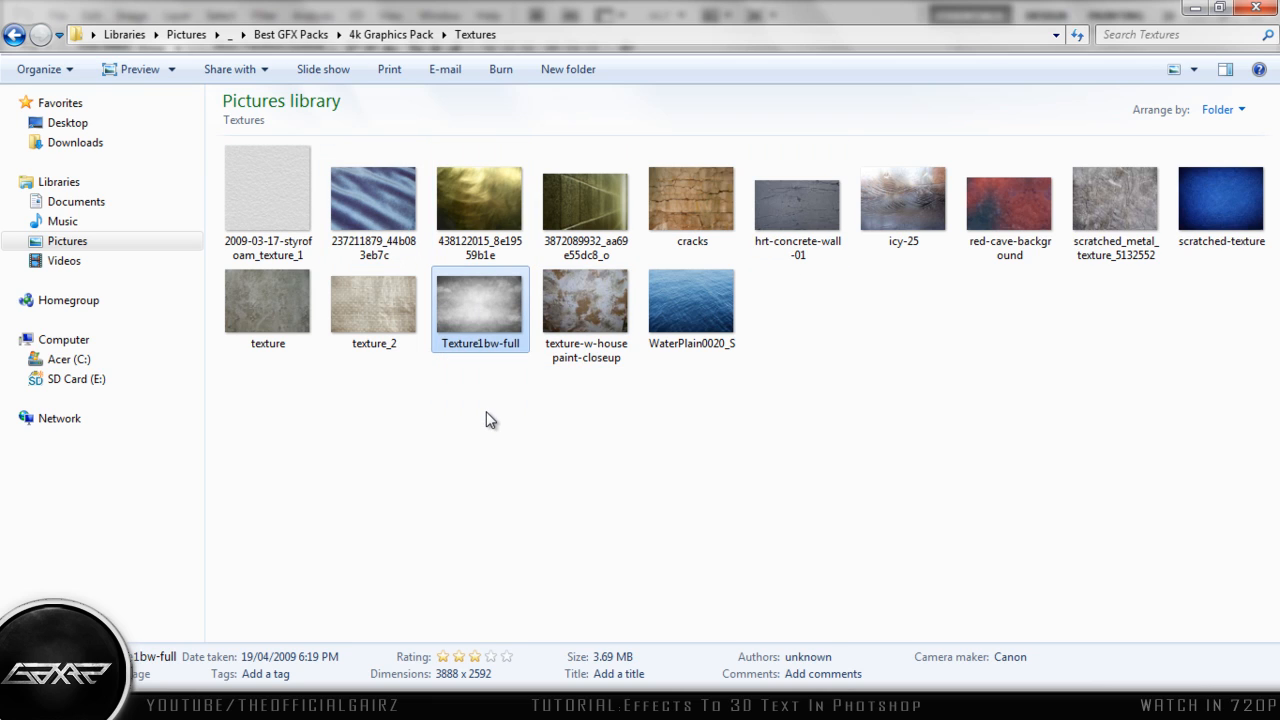
pyautogui.click(486, 411)
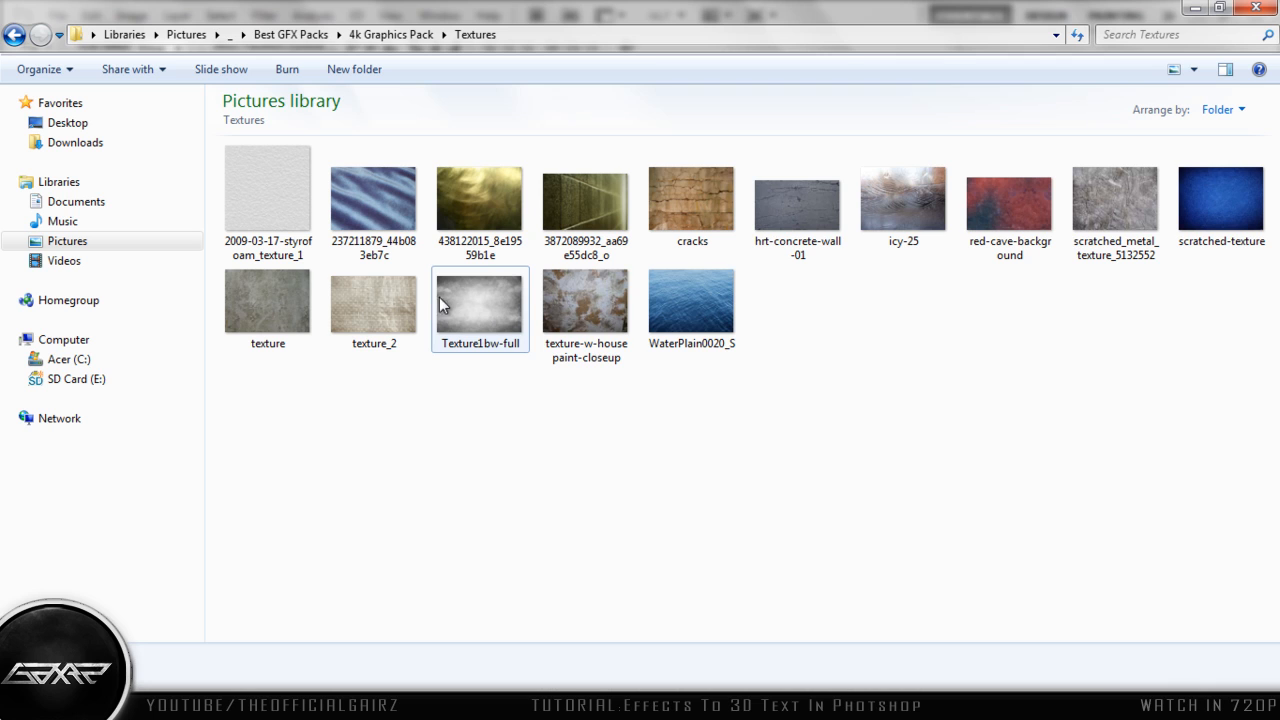
pyautogui.moveTo(704, 295); pyautogui.dragTo(586, 491)
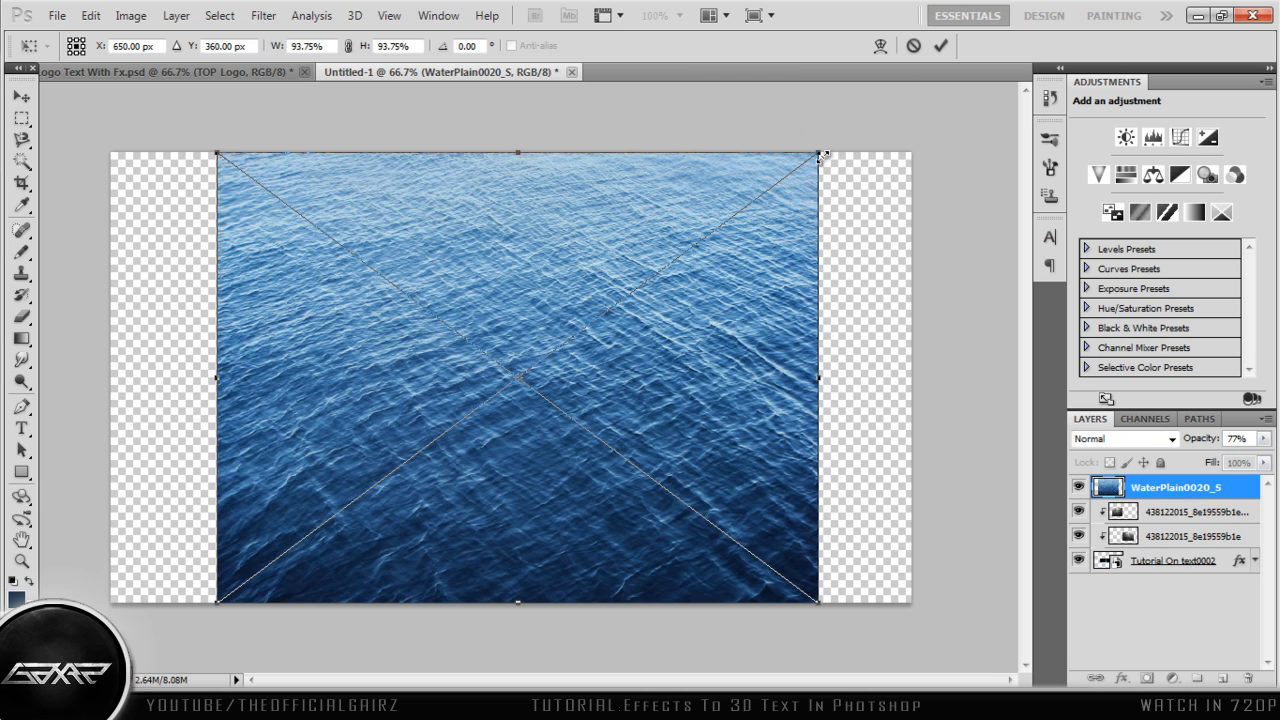
# - Scale the water texture to about 60%, widen it, and position it over the whole text
pyautogui.moveTo(758, 247); pyautogui.dragTo(633, 416)
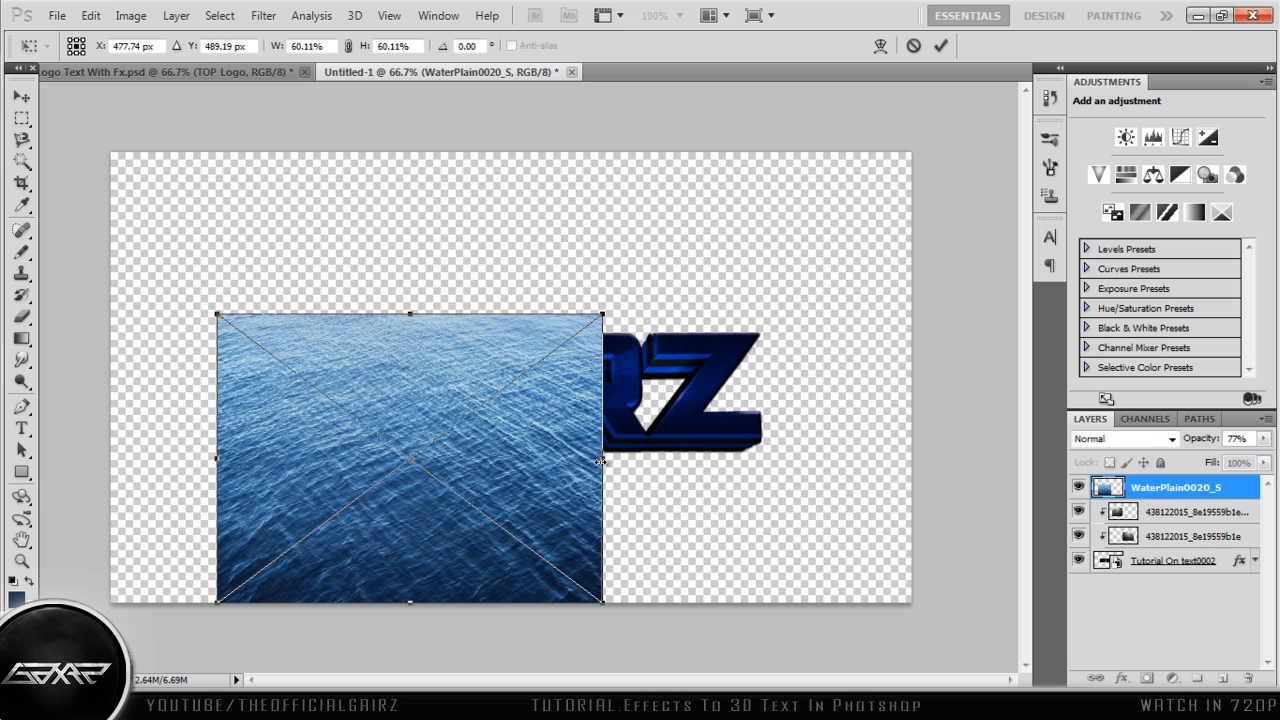
pyautogui.moveTo(601, 461); pyautogui.dragTo(723, 461)
pyautogui.click(940, 47)
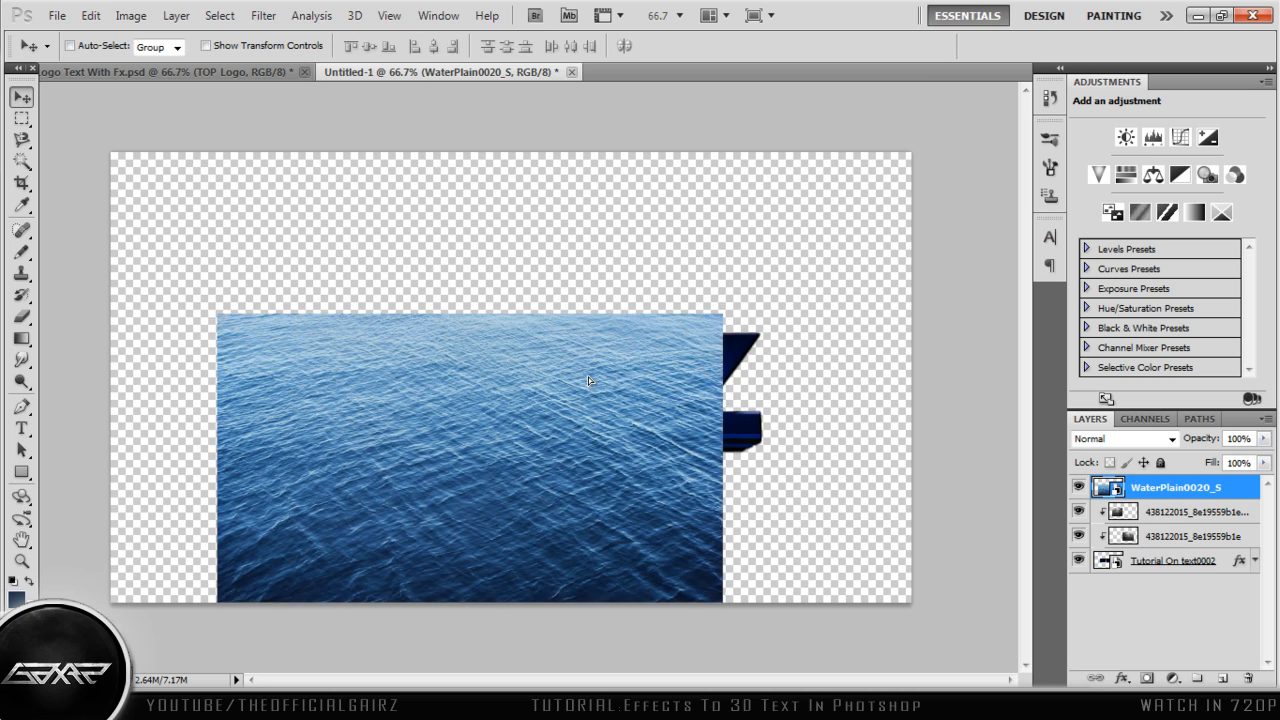
pyautogui.moveTo(580, 390); pyautogui.dragTo(603, 333)
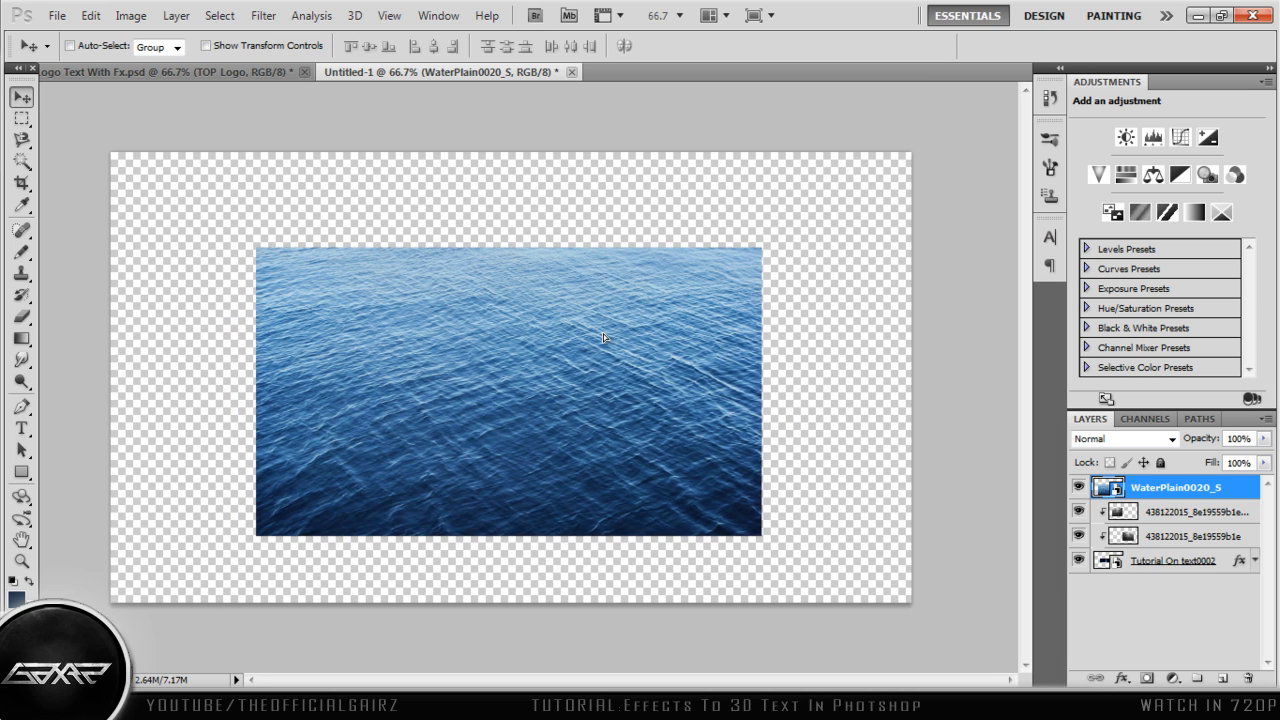
# - Clip the water texture to the text layer and blend it in Soft Light at 26% opacity
pyautogui.rightClick(1165, 490)
pyautogui.click(1018, 463)
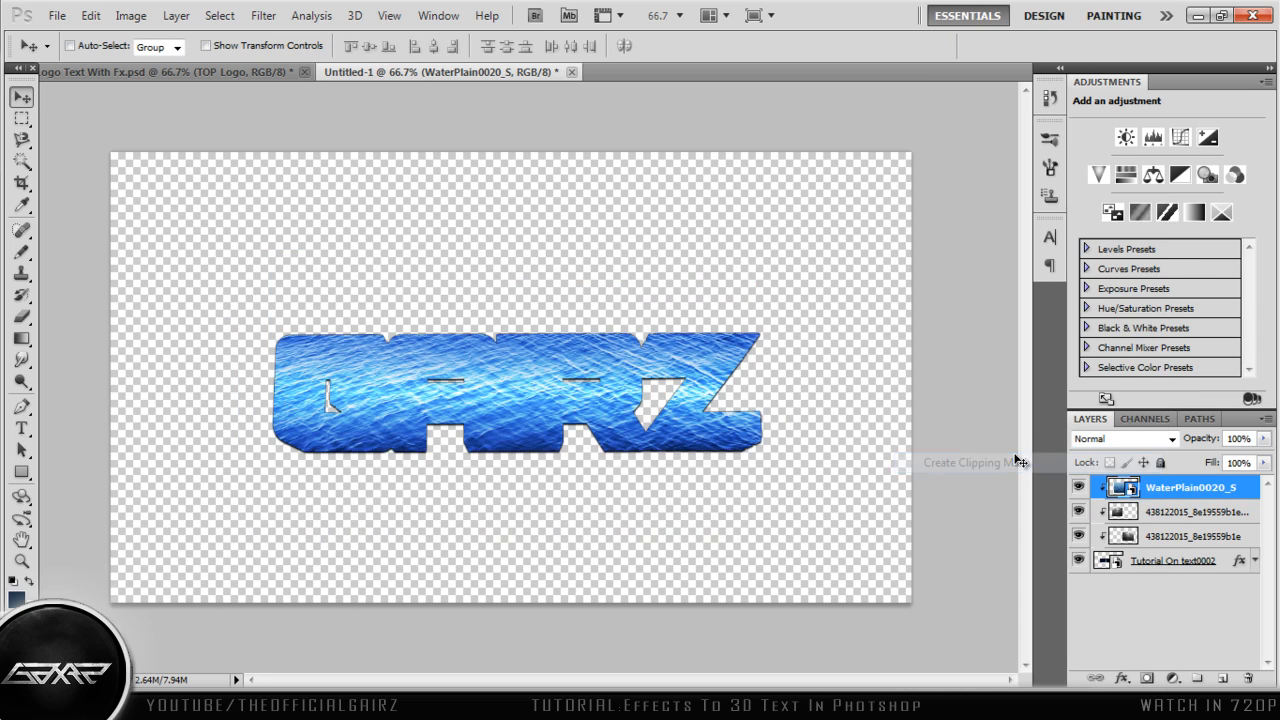
pyautogui.click(1107, 440)
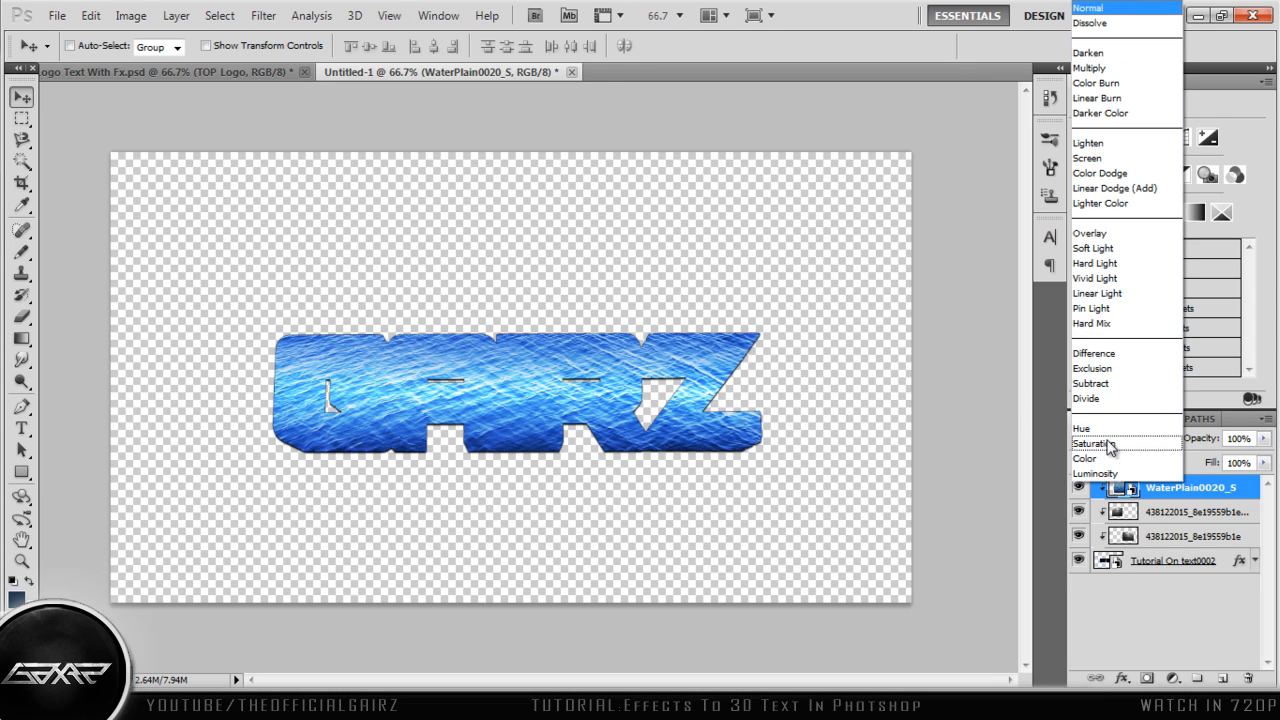
pyautogui.click(1103, 236)
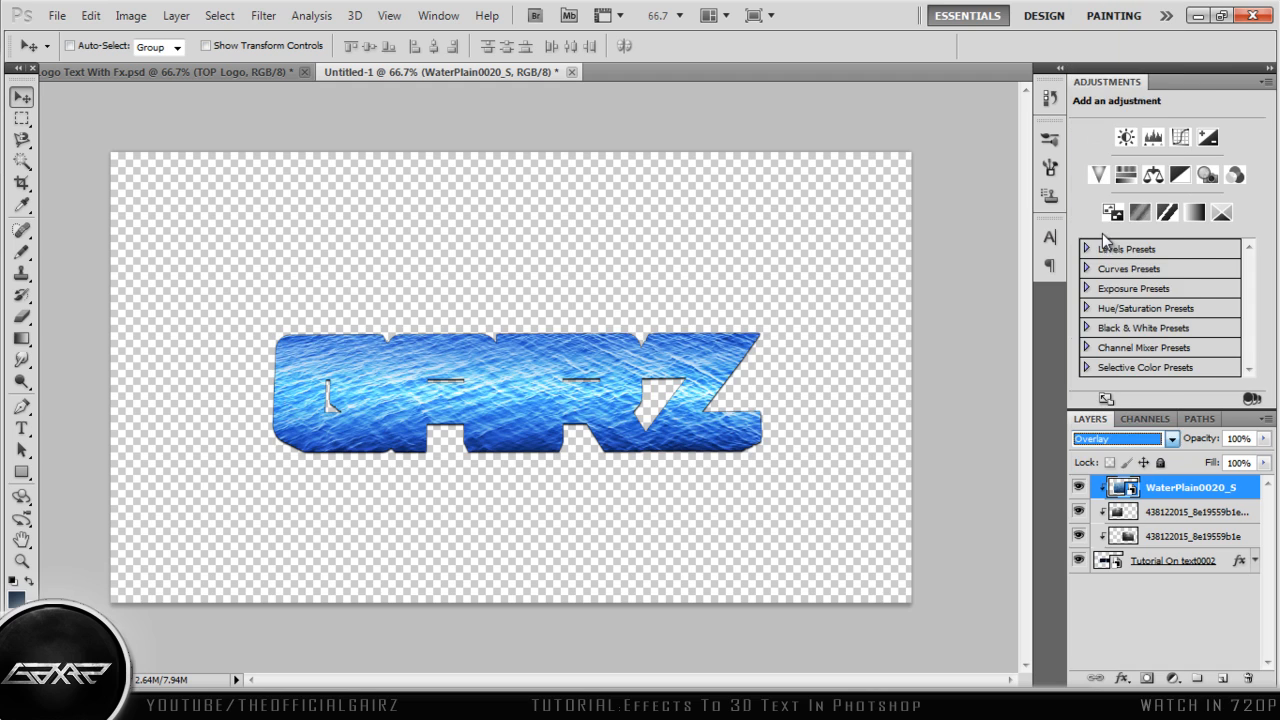
pyautogui.click(1113, 443)
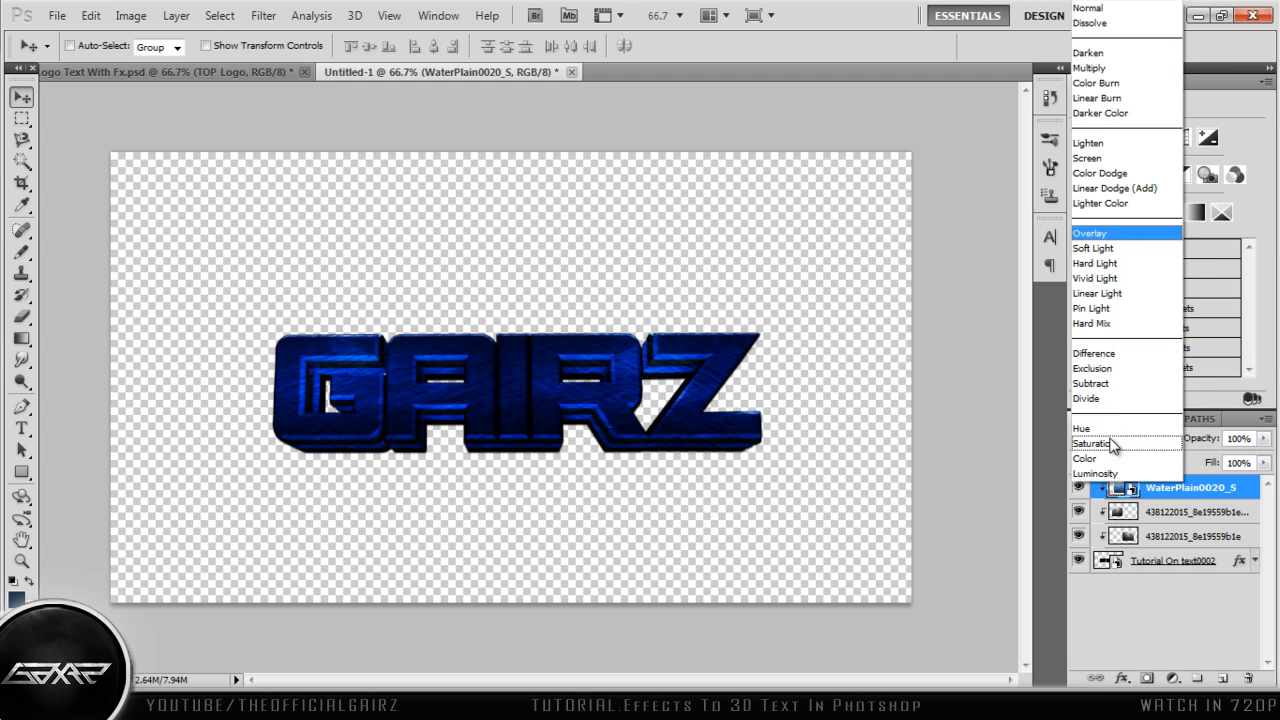
pyautogui.click(1093, 249)
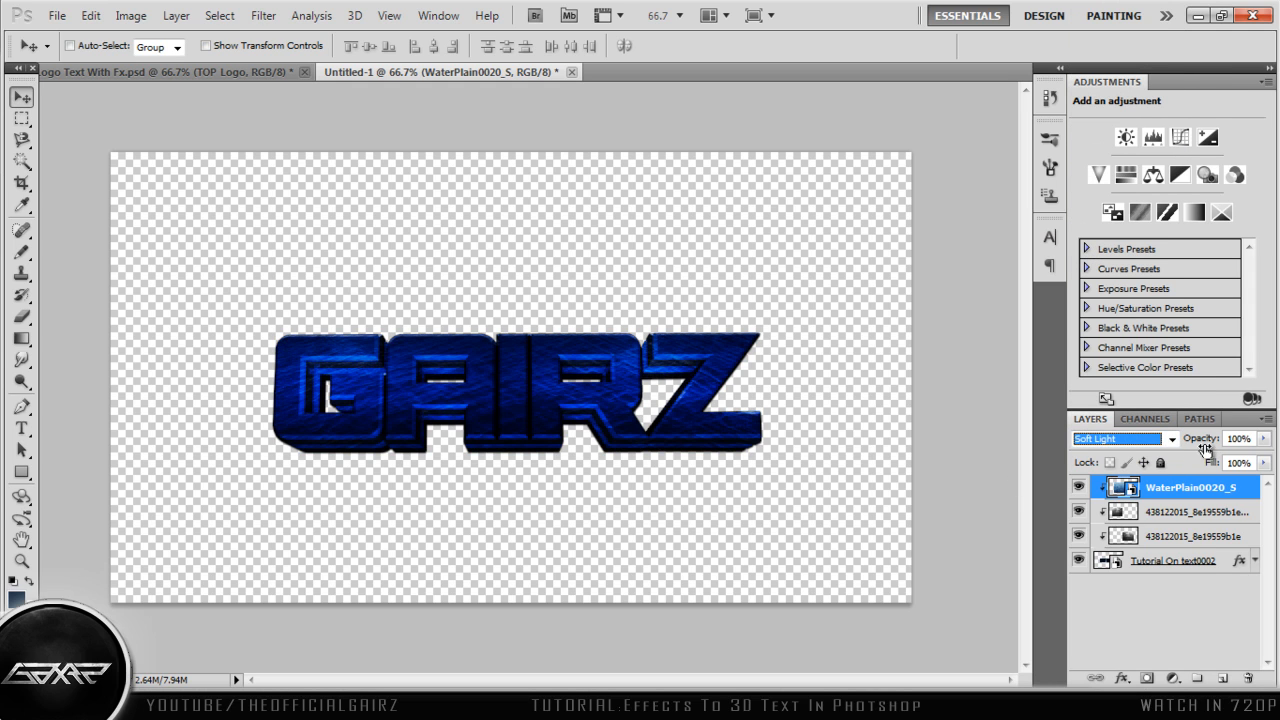
pyautogui.moveTo(1205, 450)
pyautogui.mouseDown()
pyautogui.moveTo(1117, 450)
pyautogui.moveTo(1201, 447)
pyautogui.mouseUp()
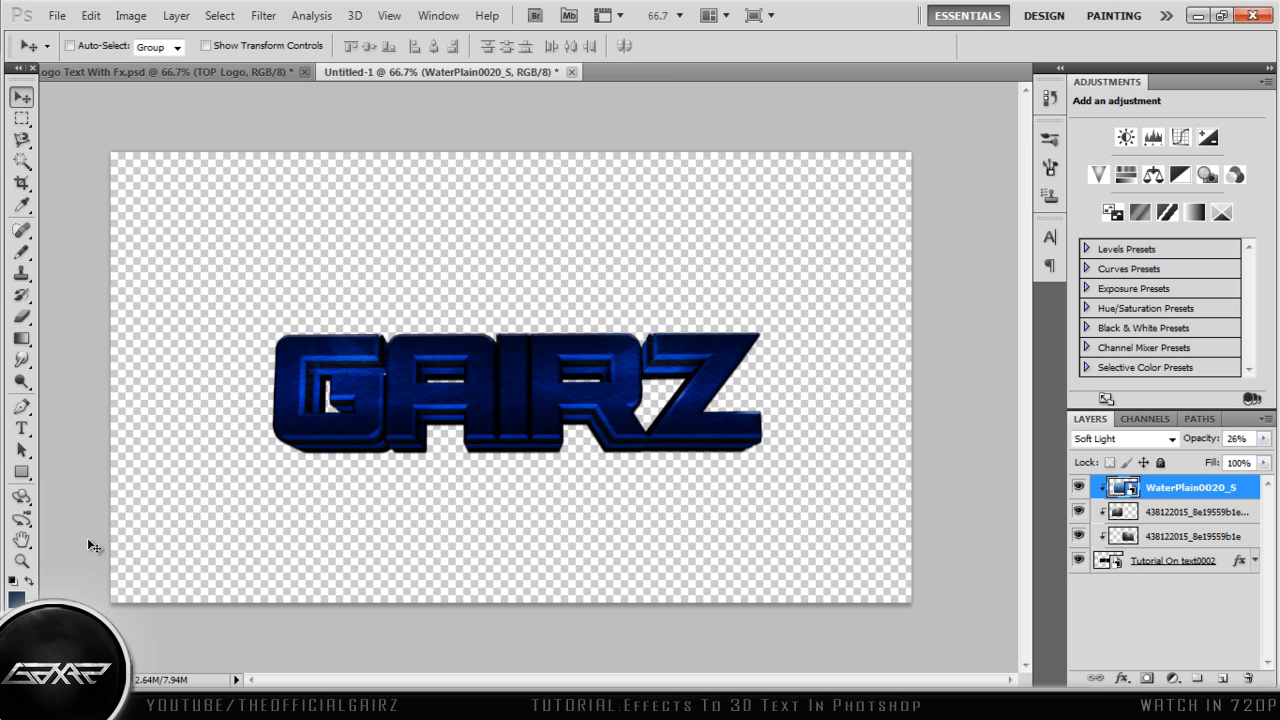
# - Place the plain "Tutorial On text0002" render from the desktop into the Photoshop document at 100% scale
pyautogui.click(1197, 15)
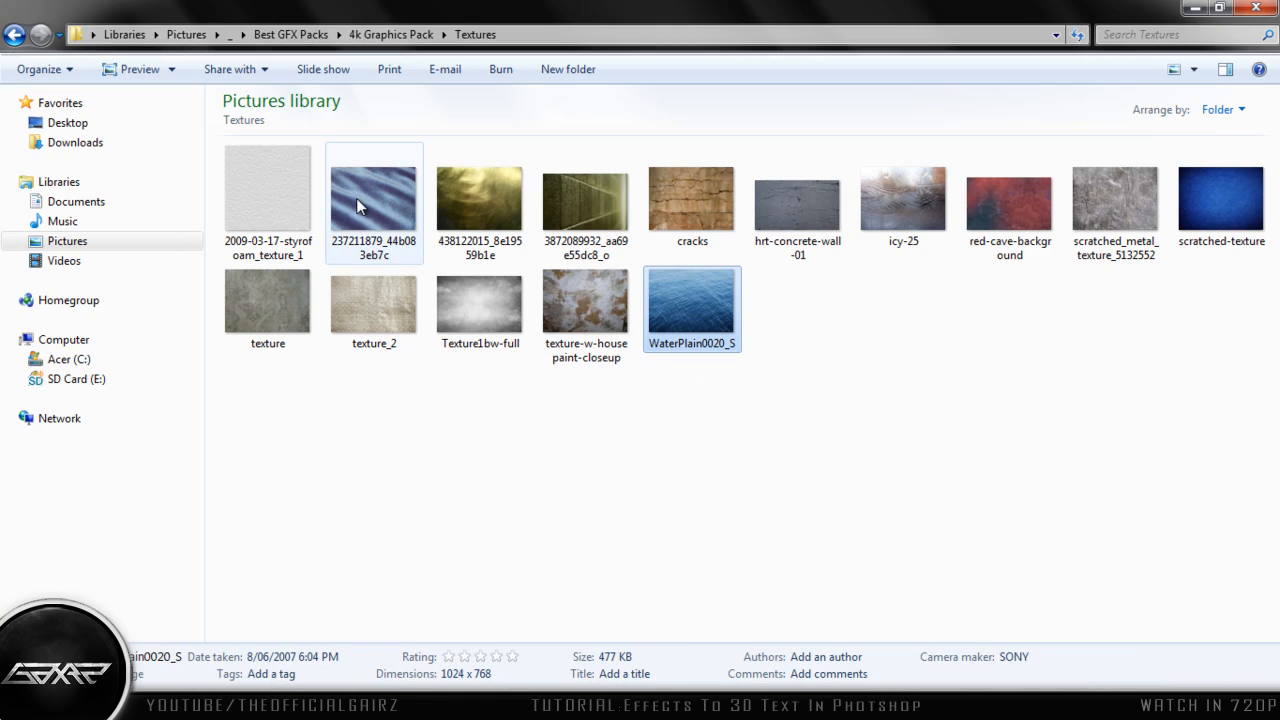
pyautogui.click(1196, 8)
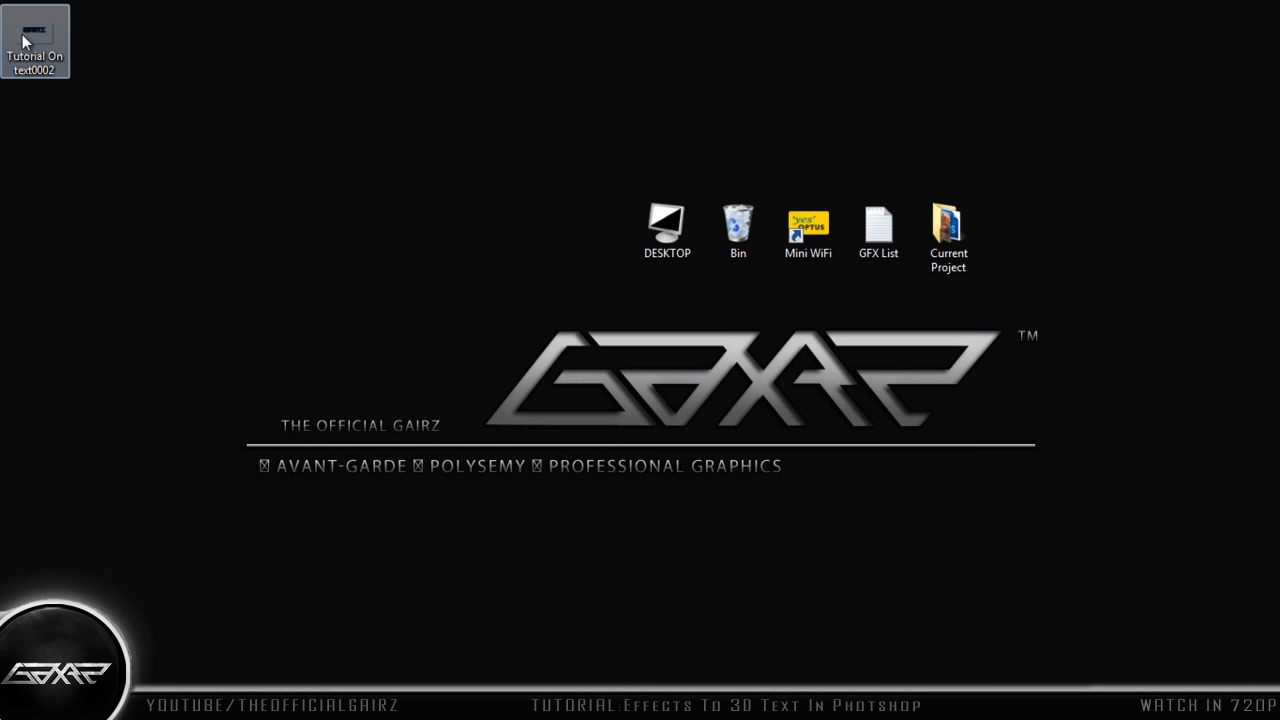
pyautogui.moveTo(34, 40); pyautogui.dragTo(175, 322)
pyautogui.moveTo(480, 706); pyautogui.dragTo(520, 358)
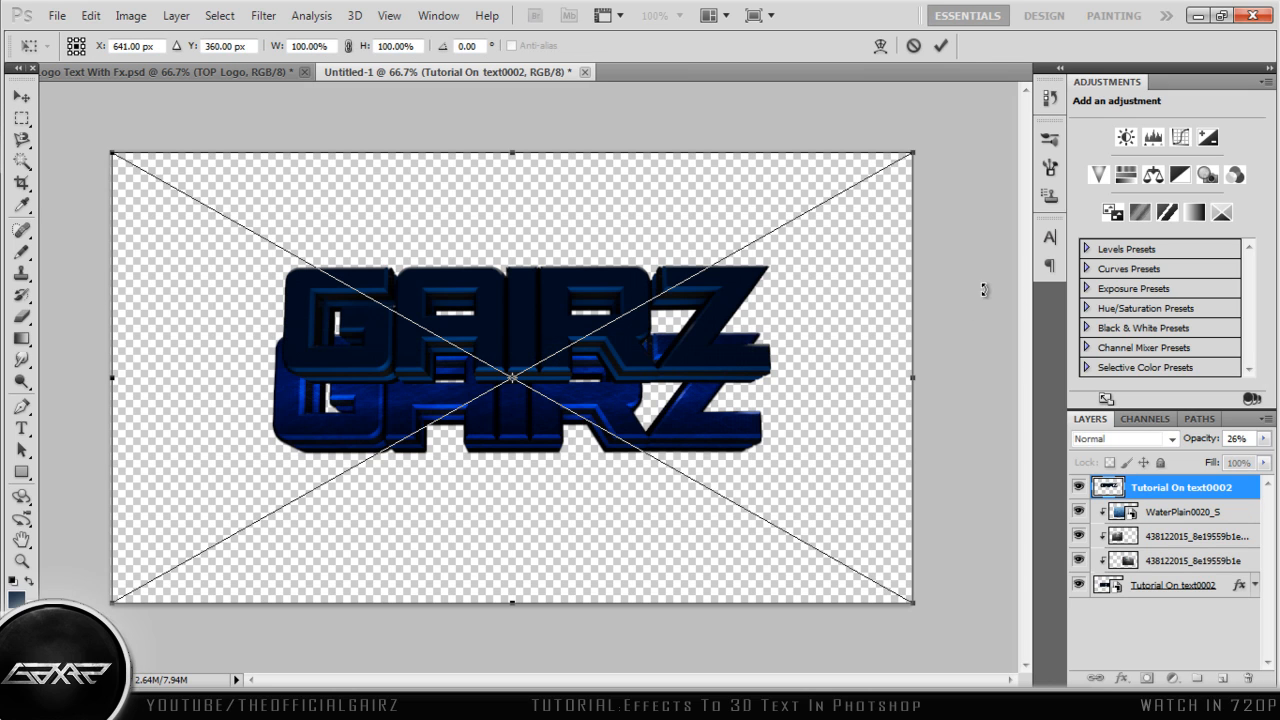
pyautogui.click(941, 45)
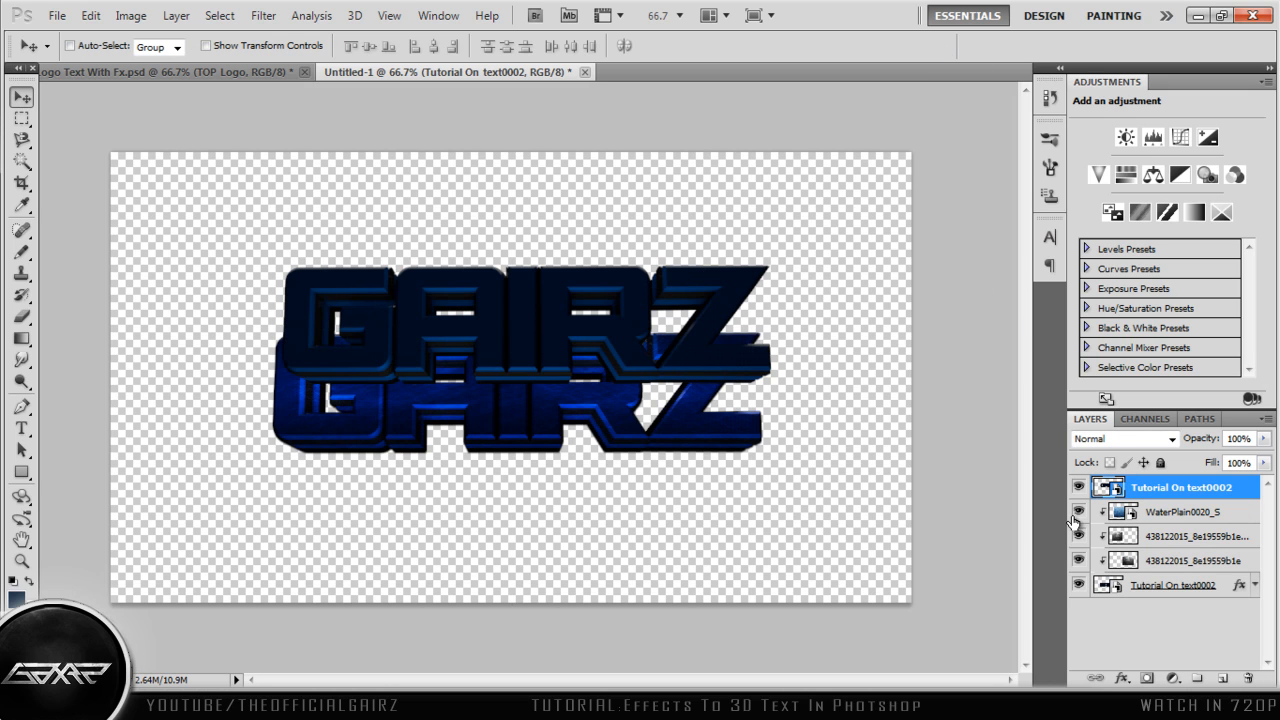
# - Compare the plain render, moved to mid-canvas, with the textured text by toggling layer visibility, leaving only the plain render hidden
pyautogui.moveTo(1076, 532); pyautogui.dragTo(1080, 582)
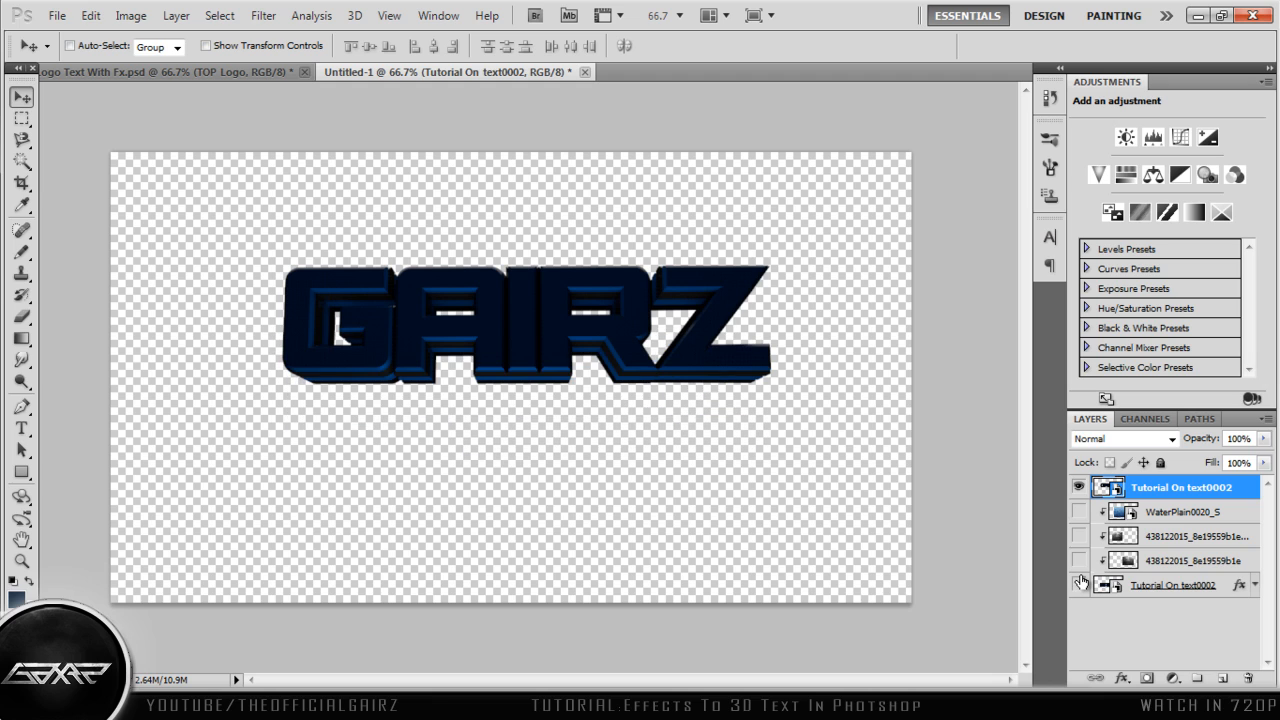
pyautogui.moveTo(699, 323); pyautogui.dragTo(690, 374)
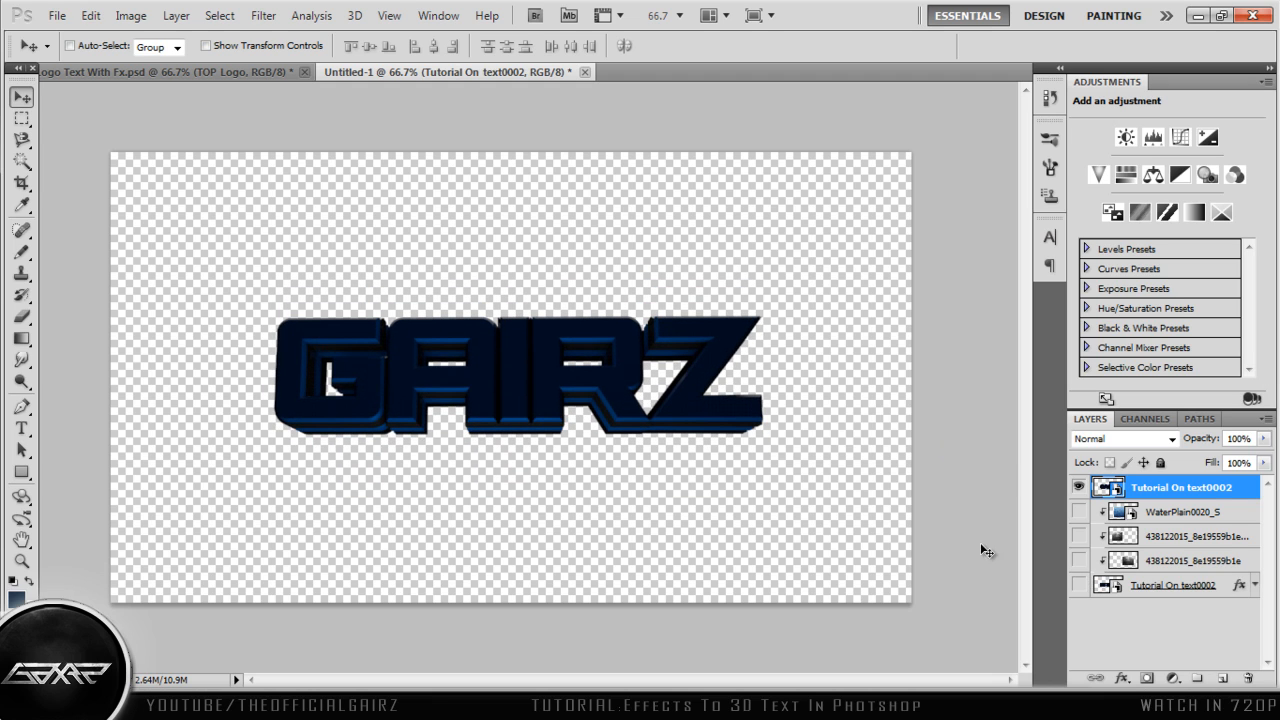
pyautogui.click(1079, 487)
pyautogui.click(1080, 515)
pyautogui.click(1080, 536)
pyautogui.click(1080, 562)
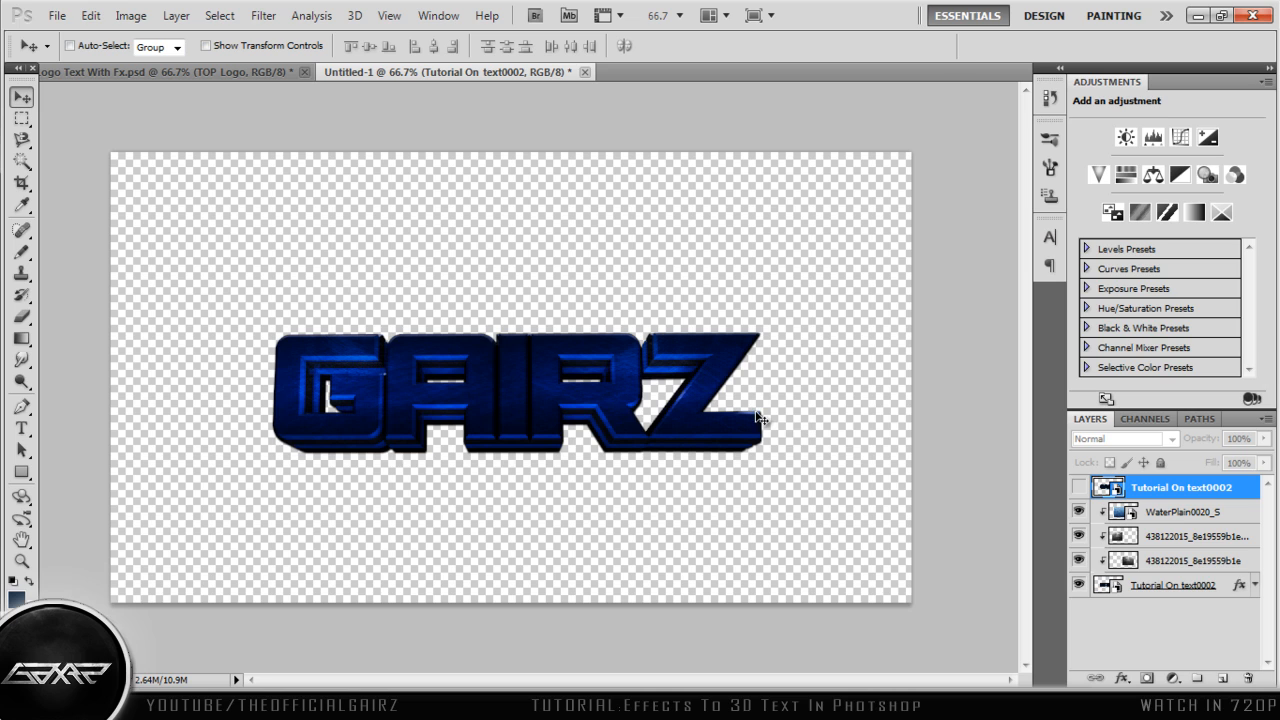
# - Duplicate the left metal texture layer, clip the copy to the text layer, and move it over the middle letters
pyautogui.click(1200, 541)
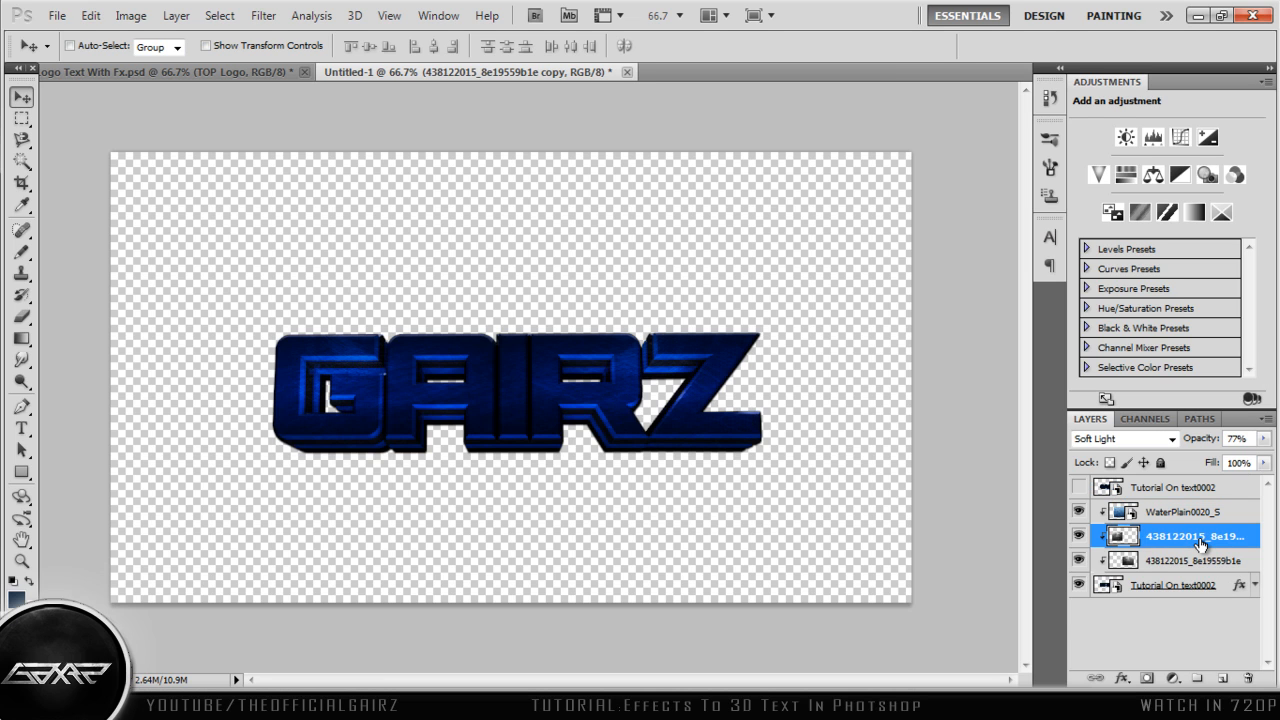
pyautogui.hotkey('ctrl', 'j')
pyautogui.rightClick(1200, 538)
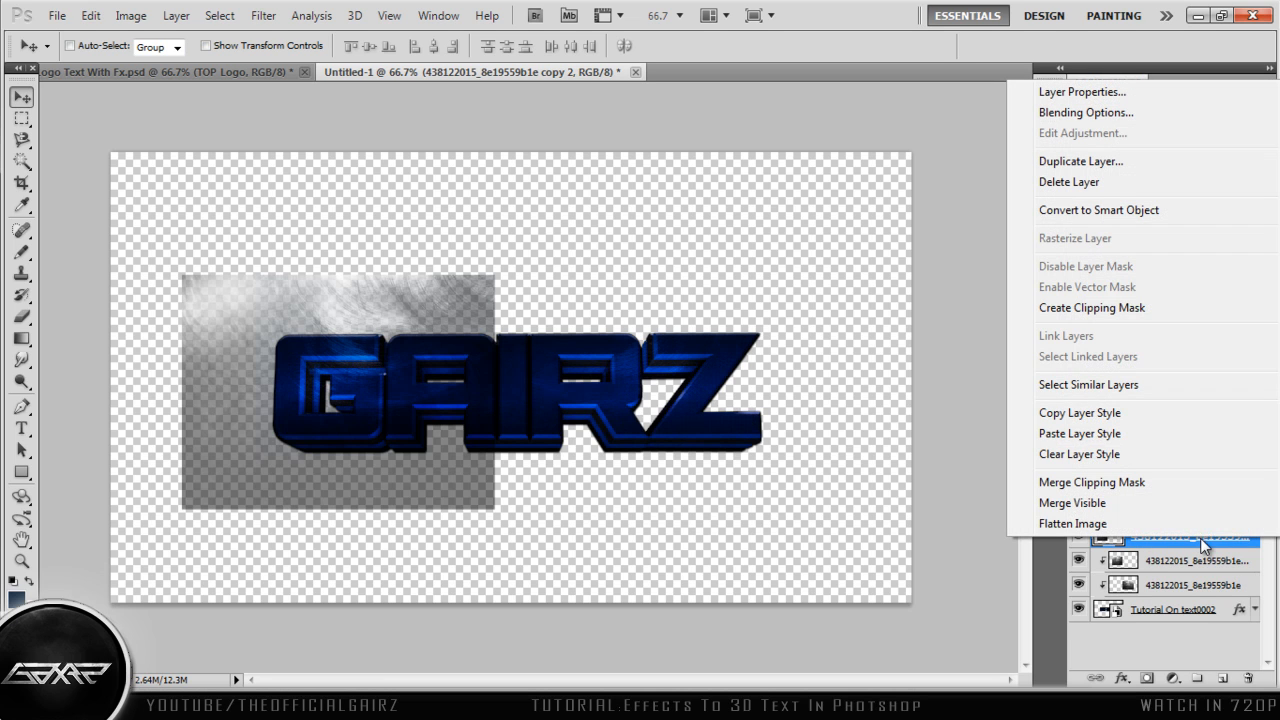
pyautogui.click(1116, 312)
pyautogui.moveTo(393, 410); pyautogui.dragTo(578, 411)
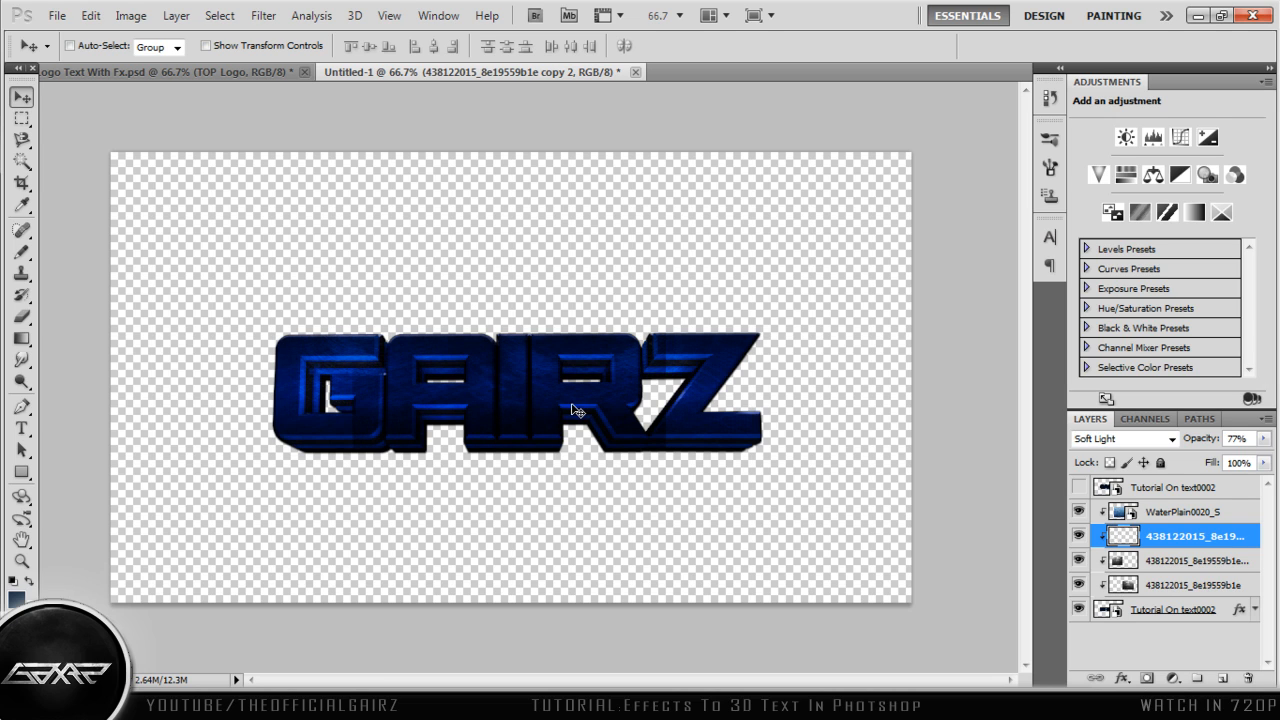
# - Blend the middle metal texture copy into the letters by erasing its edges with a large Eraser brush
pyautogui.click(22, 316)
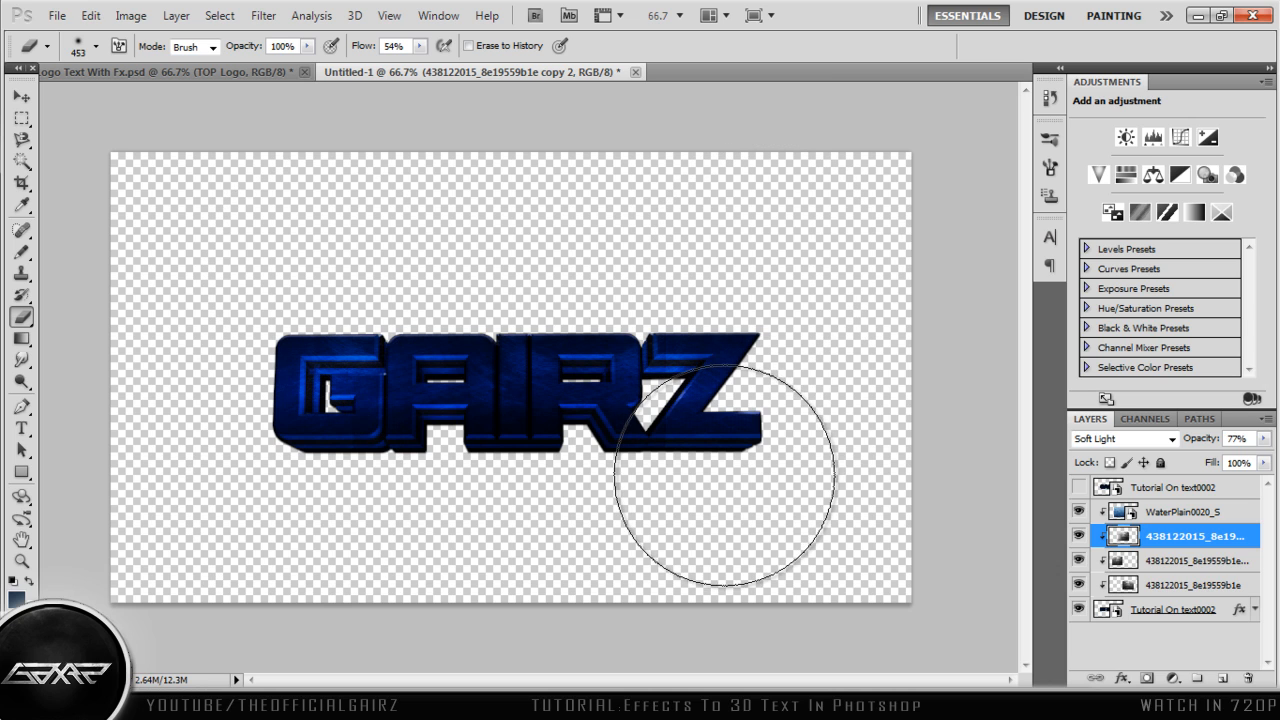
pyautogui.click(22, 97)
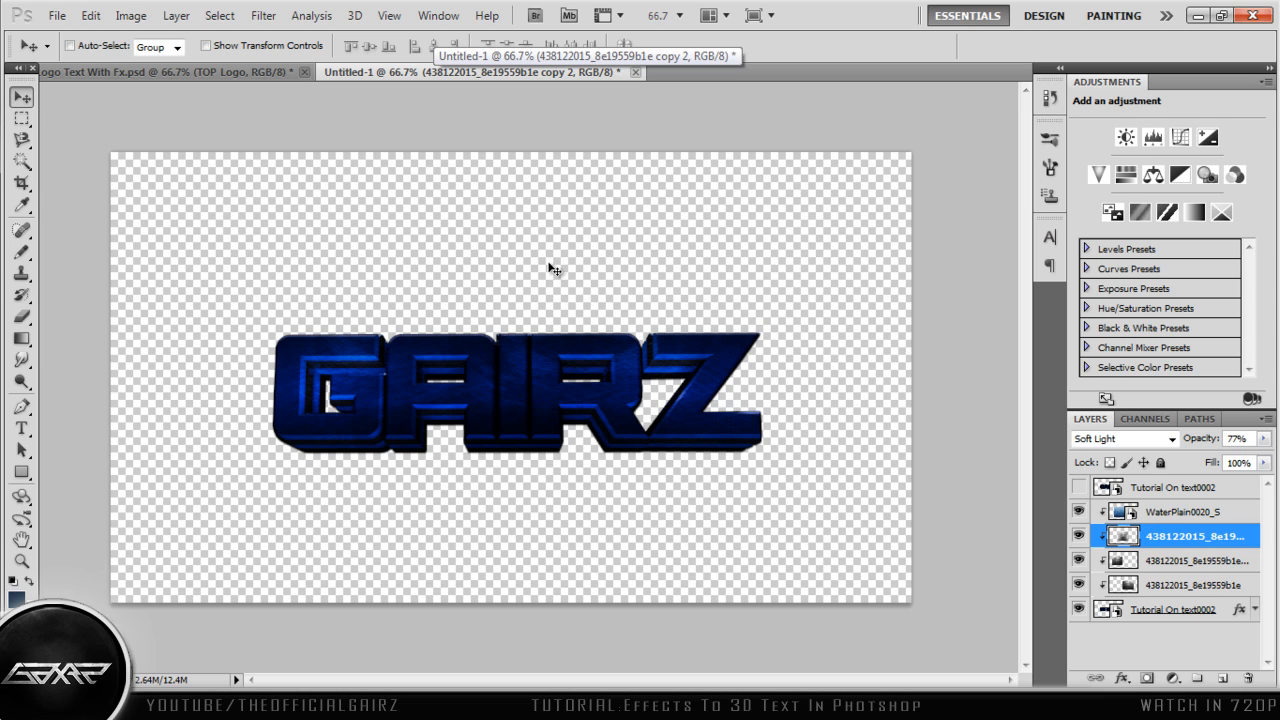
pyautogui.click(510, 702)
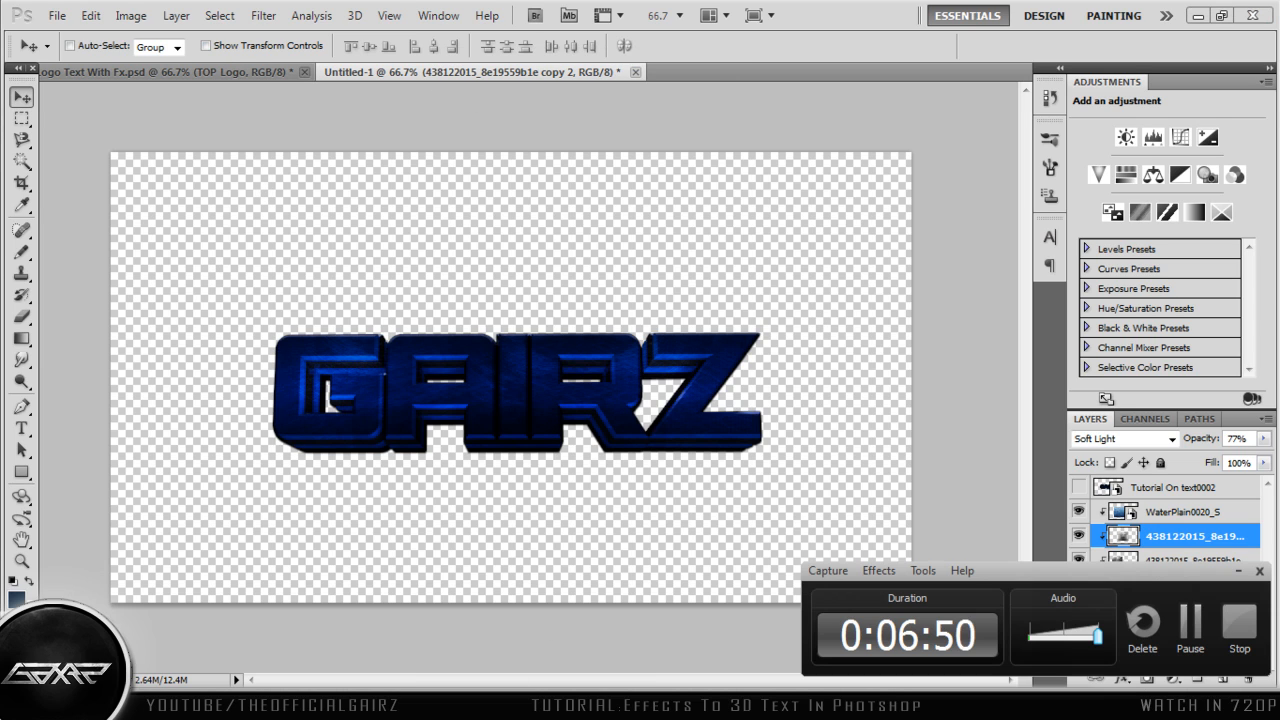